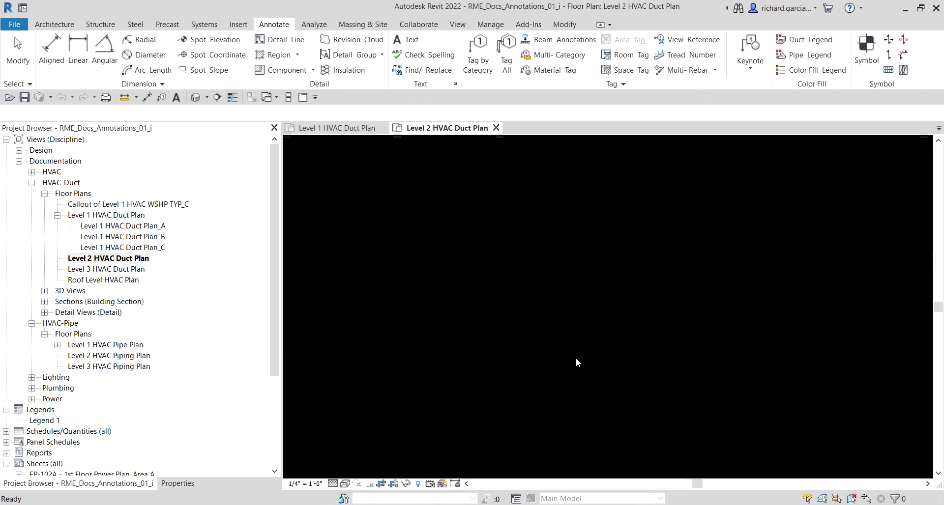
# Start the Text tool for the diffuser area of the Level 2 HVAC duct plan, using the 3/32" Arial text type.
pyautogui.scroll(3, 617, 431)
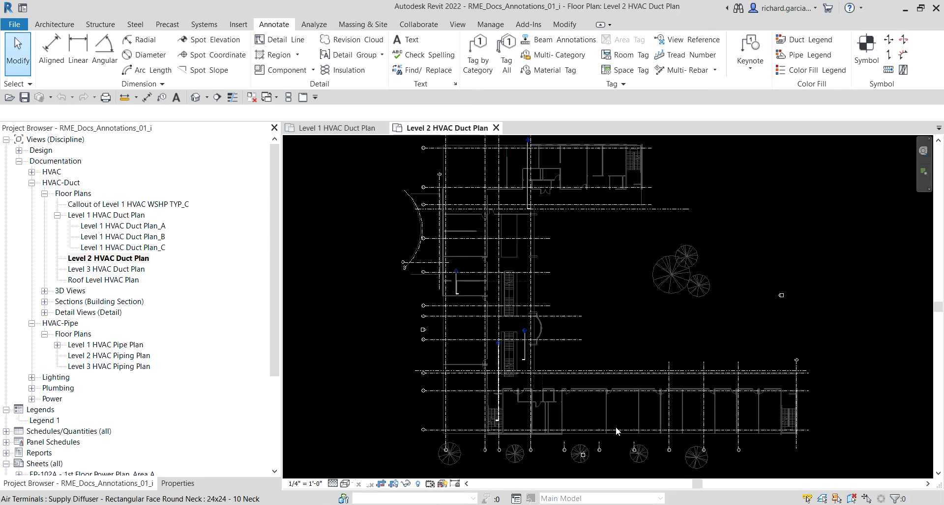
pyautogui.scroll(4, 565, 419)
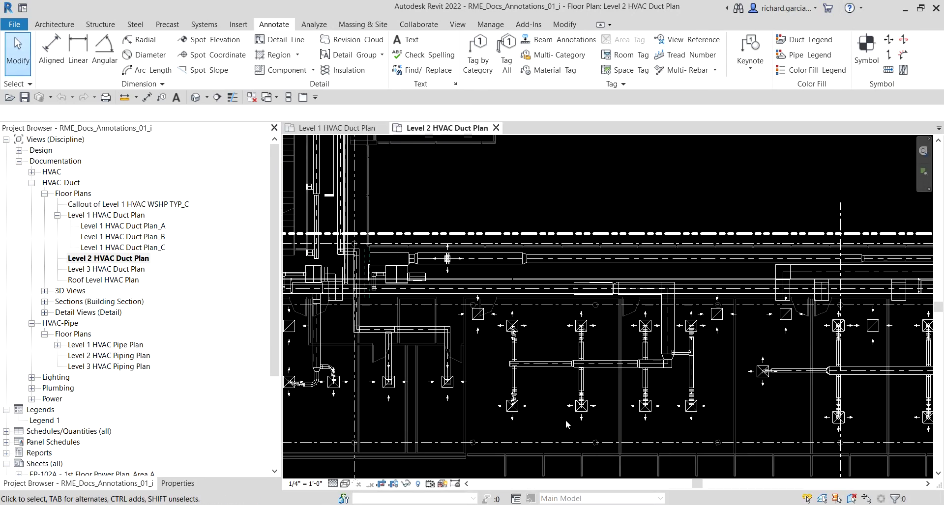
pyautogui.moveTo(565, 420); pyautogui.dragTo(575, 374, button='middle')
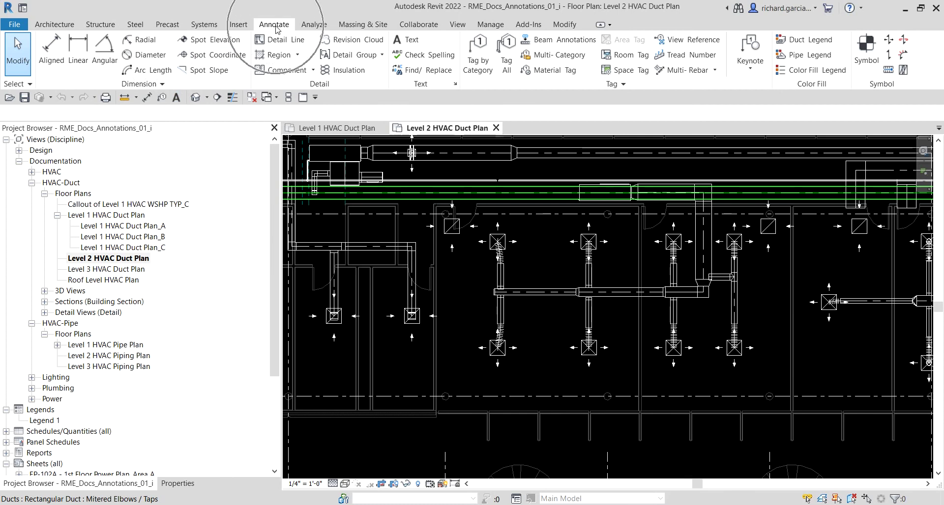
pyautogui.click(412, 48)
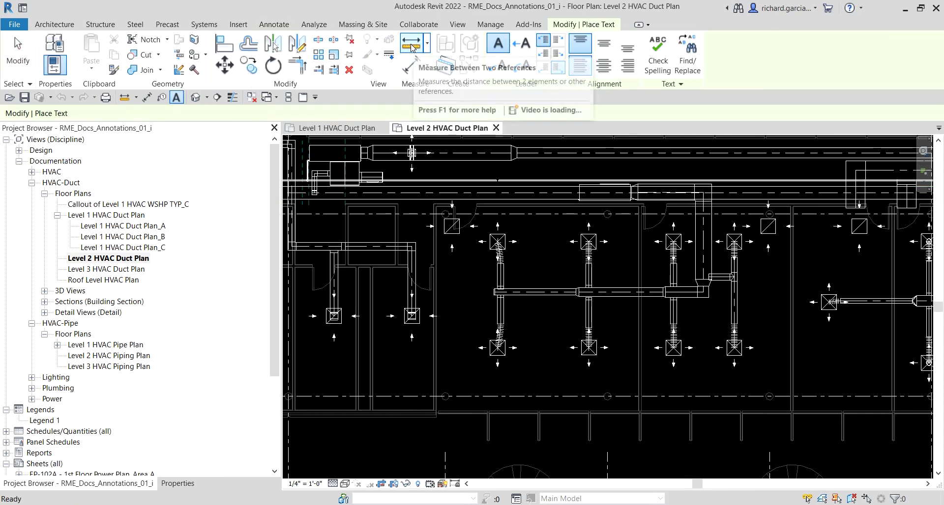
pyautogui.click(190, 484)
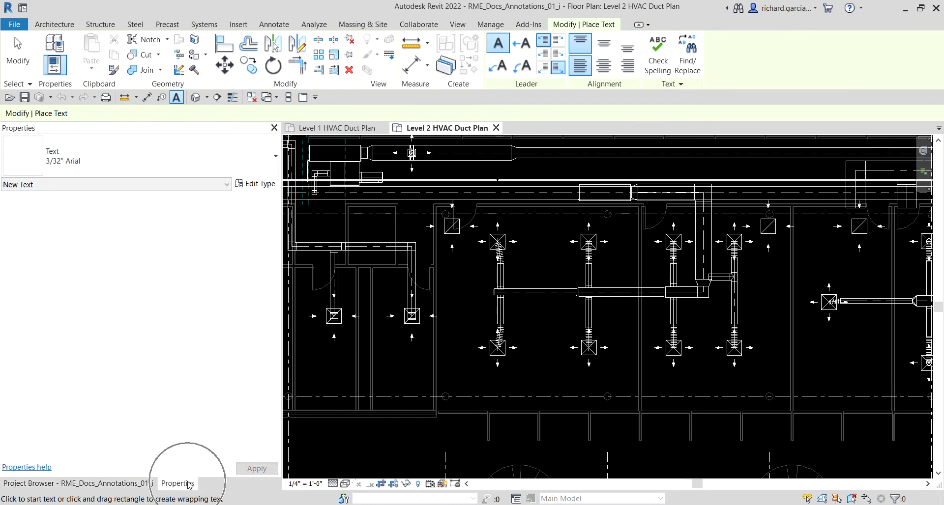
pyautogui.click(263, 158)
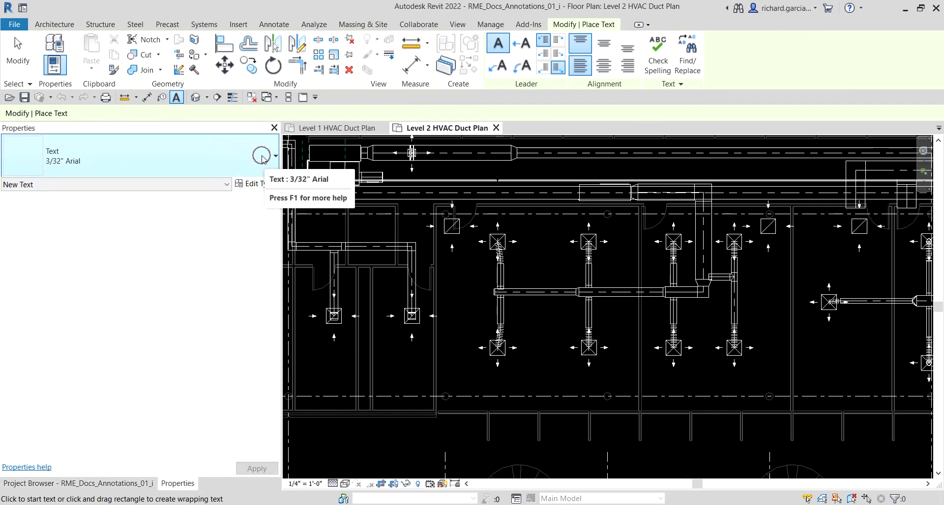
pyautogui.click(63, 170)
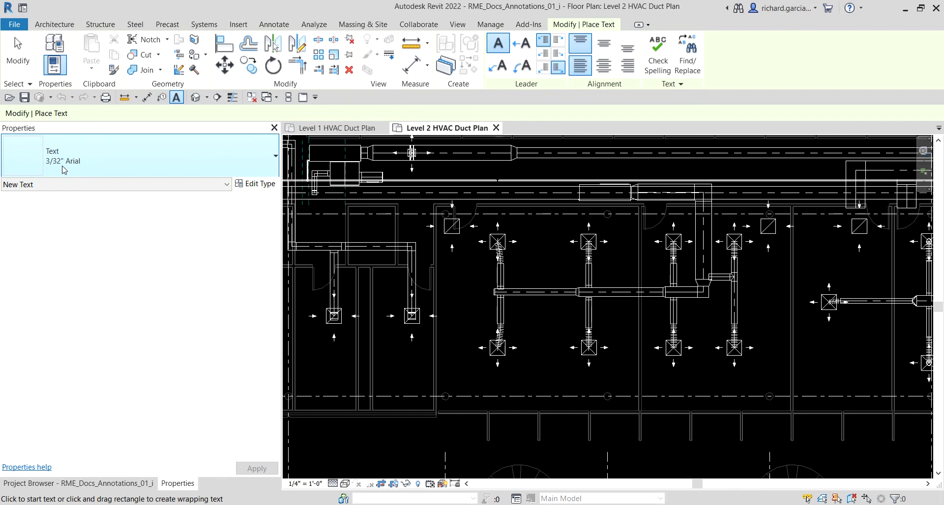
pyautogui.click(274, 162)
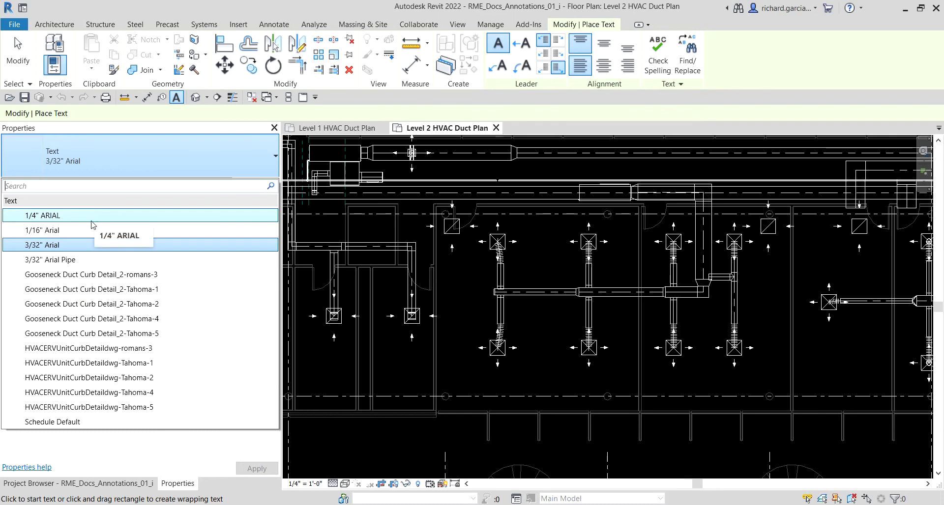
pyautogui.click(90, 248)
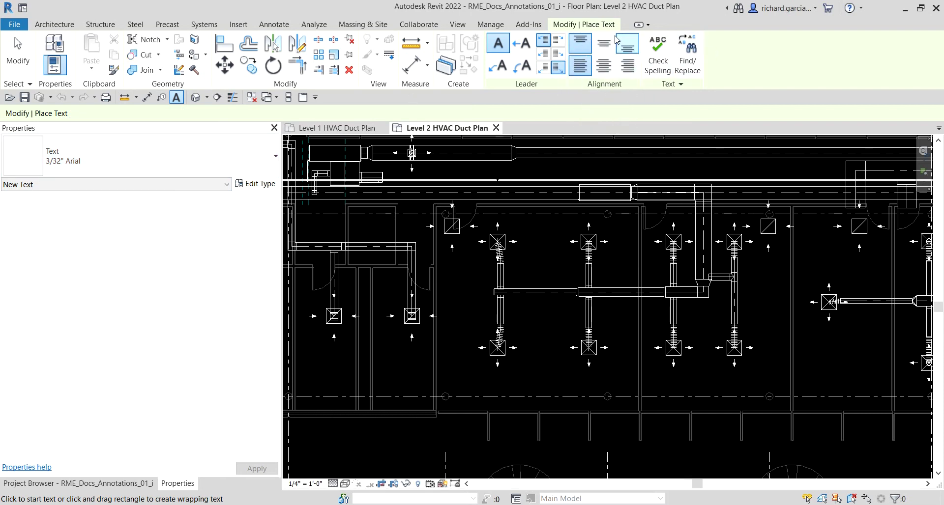
# Set the new text's horizontal alignment to center and its vertical alignment to middle.
pyautogui.click(603, 76)
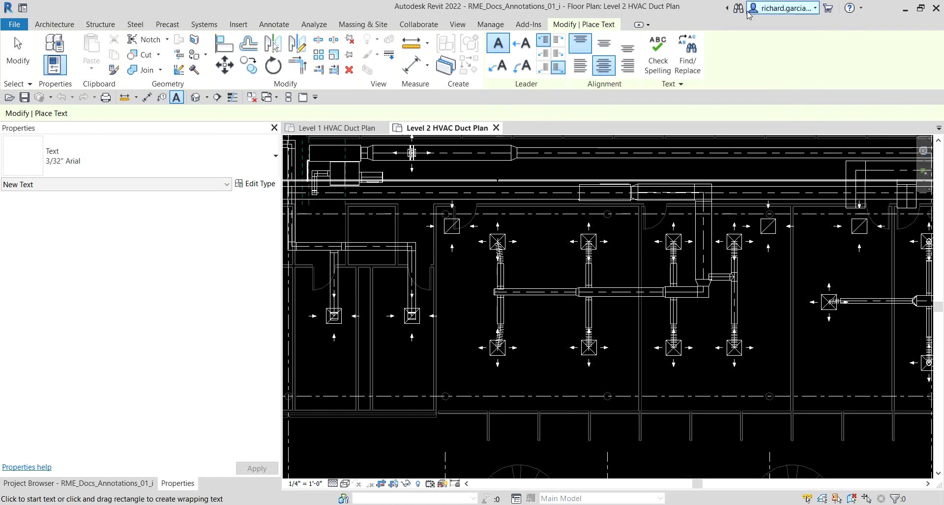
pyautogui.click(605, 45)
pyautogui.click(604, 45)
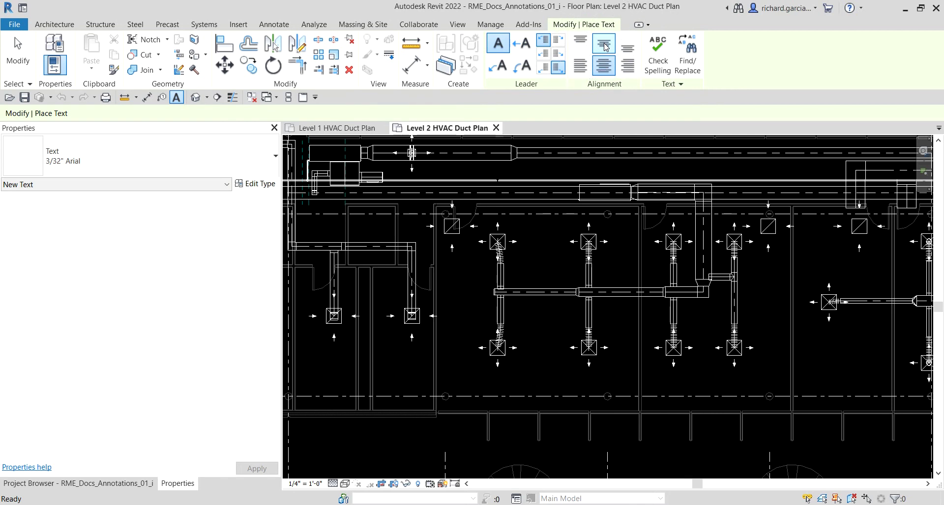
# Place a text note reading "RUN DUCT THROUGH OPEN WEB JOISTS" below the horizontal duct, between two lower branch ducts, and finish the text command.
pyautogui.scroll(3, 631, 327)
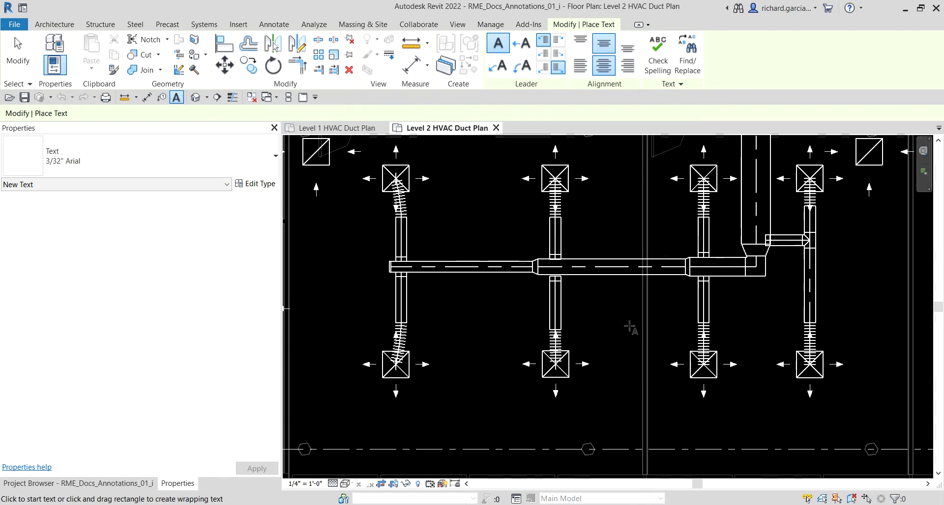
pyautogui.scroll(4, 597, 307)
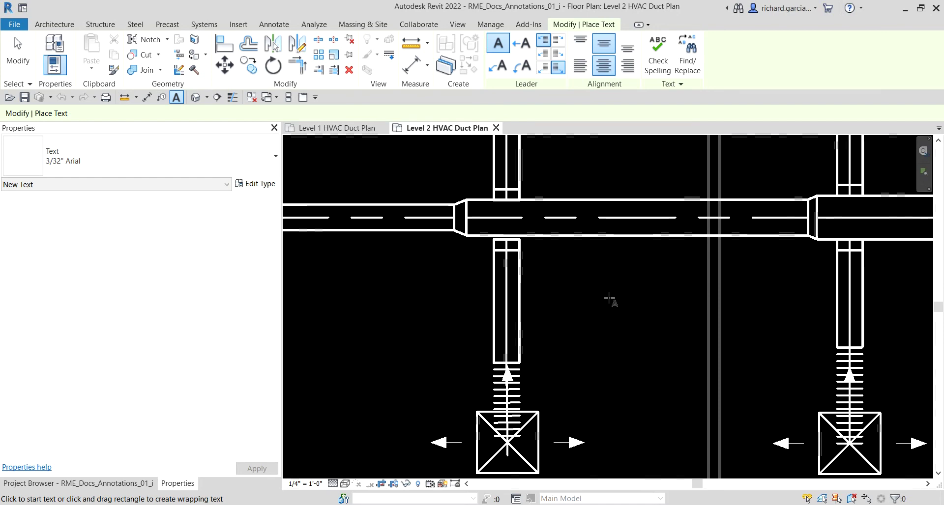
pyautogui.click(601, 307)
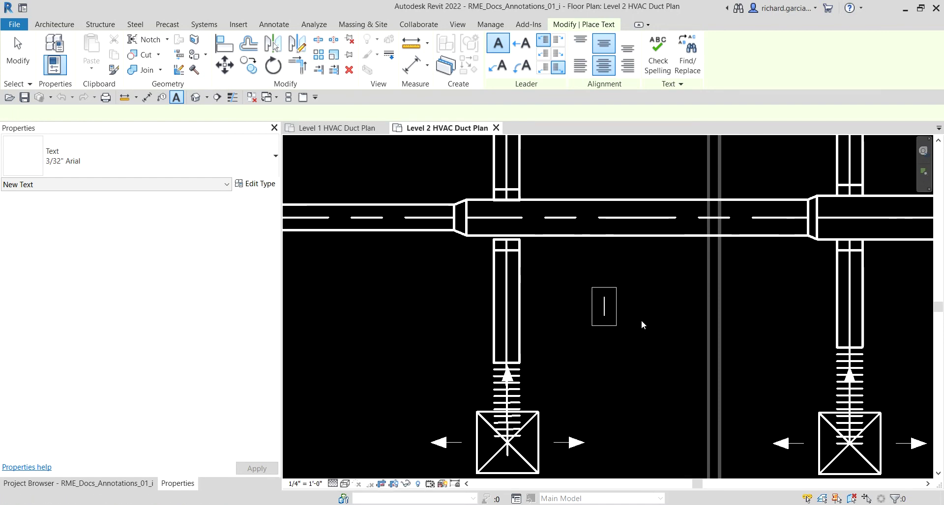
pyautogui.write('RUN')
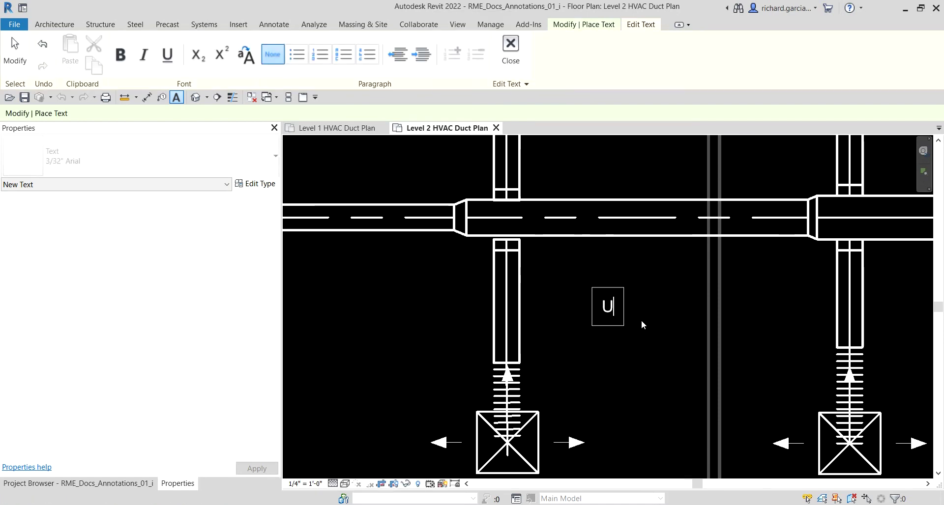
pyautogui.write(' DUCT')
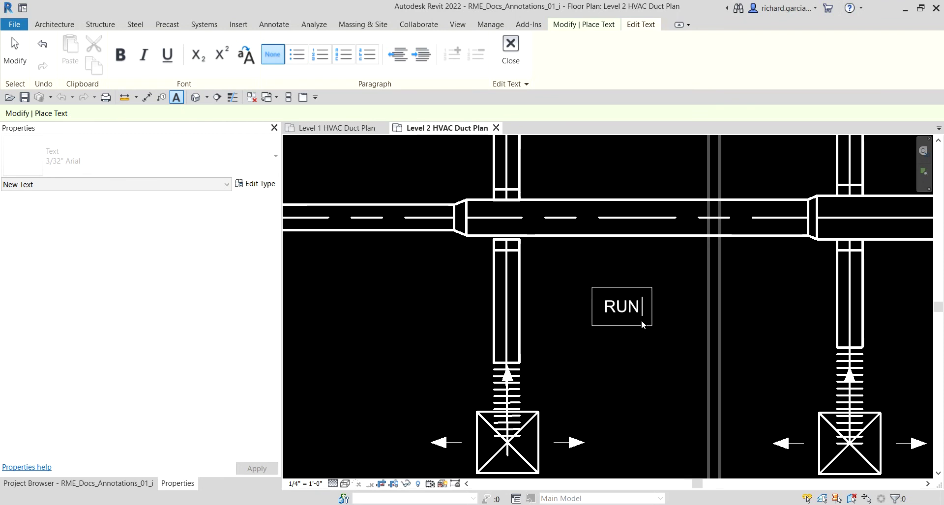
pyautogui.write(' TH')
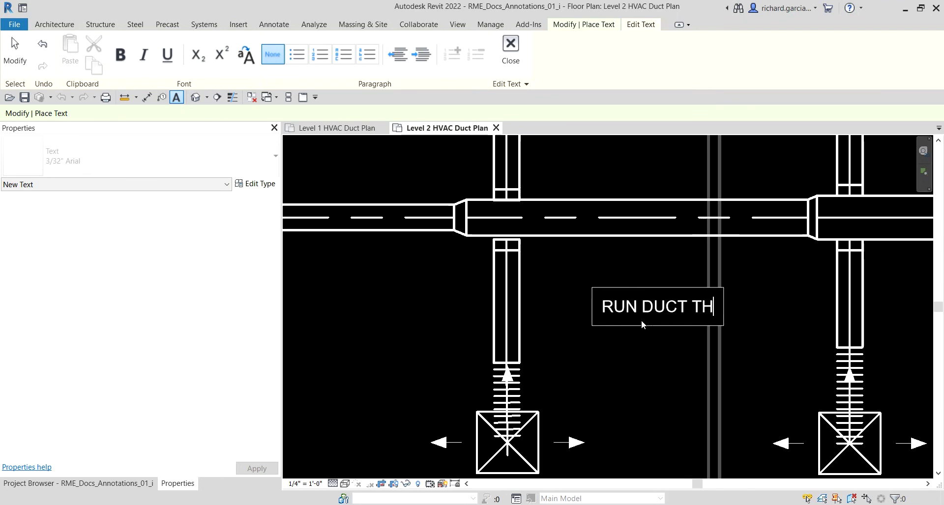
pyautogui.write('ROUGH')
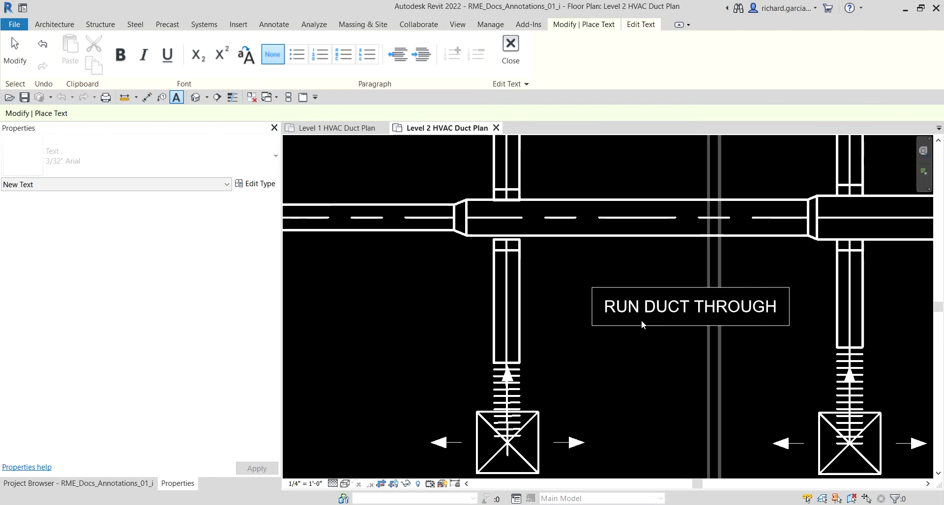
pyautogui.write(' OPEN WEB JP')
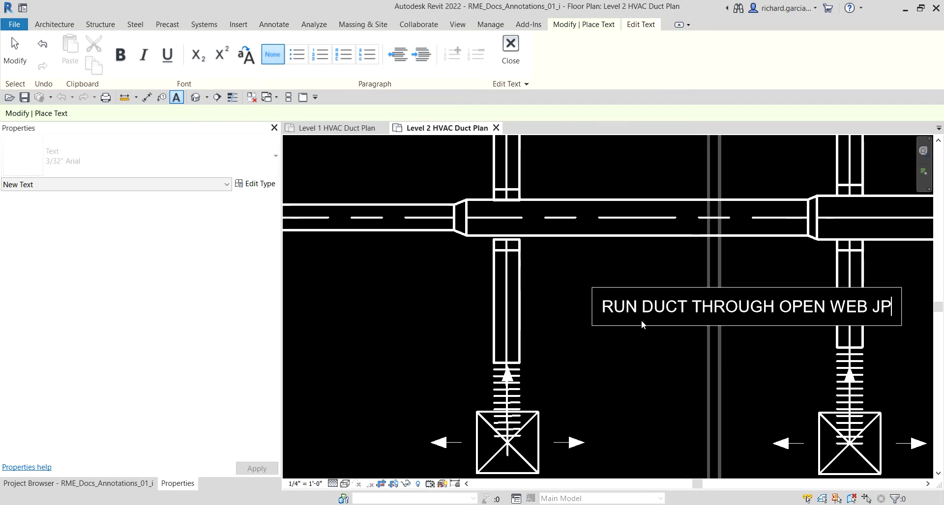
pyautogui.press('BackSpace')
pyautogui.write('OISTS')
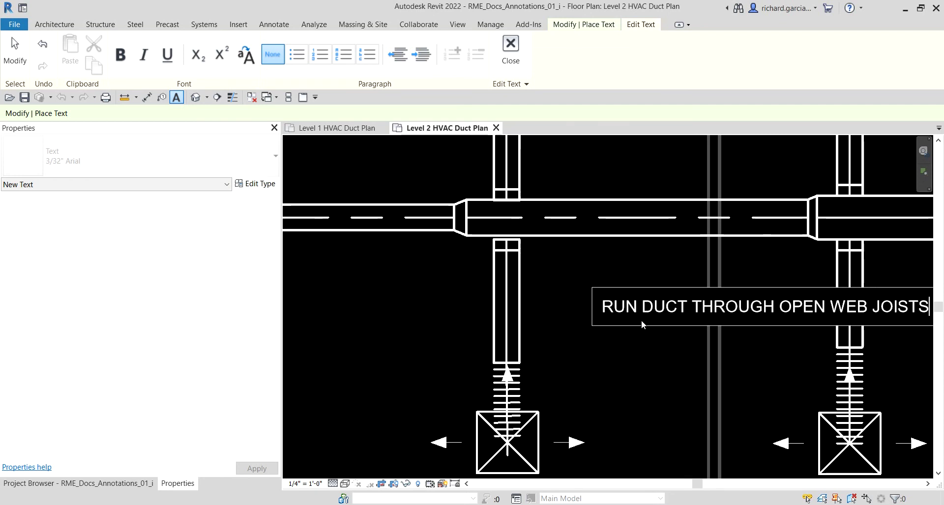
pyautogui.click(627, 353)
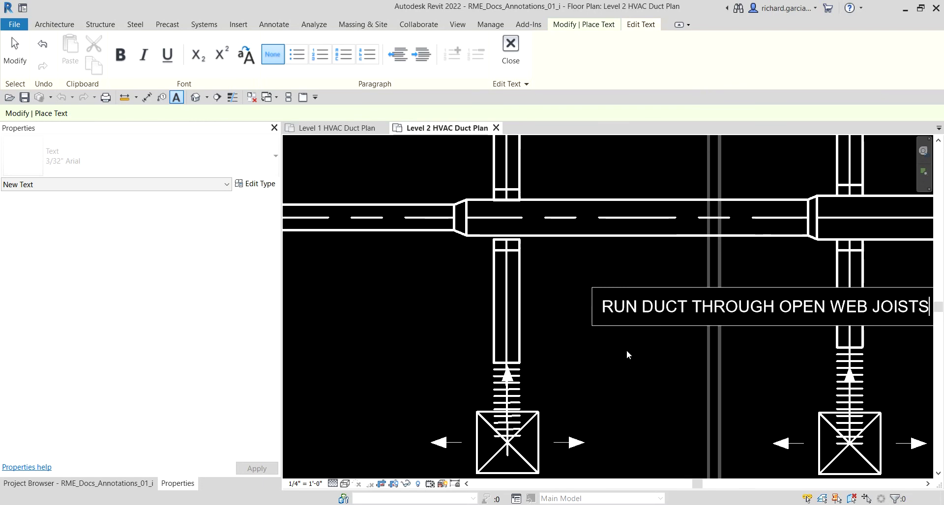
pyautogui.click(620, 349)
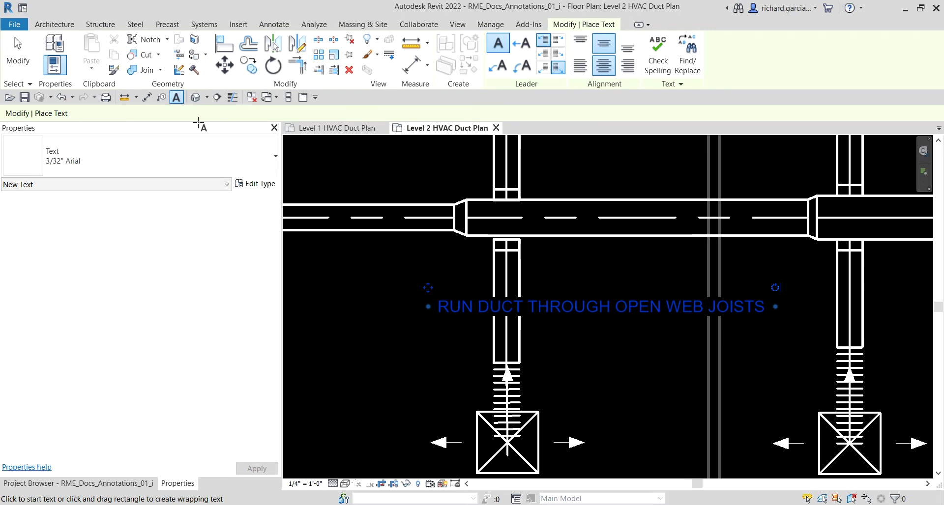
pyautogui.click(26, 56)
# Reposition the duct note between the two branch ducts and narrow its box so the text wraps onto two lines.
pyautogui.scroll(-3, 547, 287)
pyautogui.scroll(2, 615, 309)
pyautogui.click(603, 295)
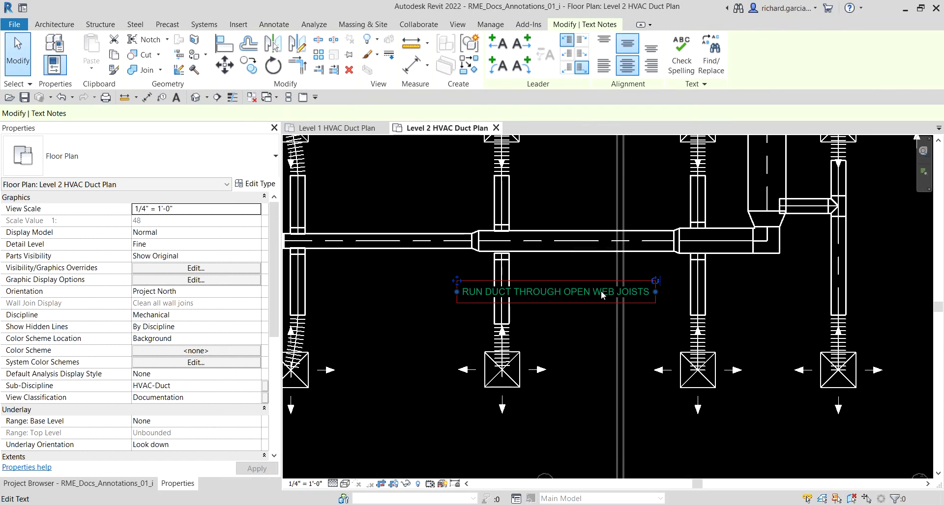
pyautogui.moveTo(457, 280); pyautogui.dragTo(509, 283)
pyautogui.doubleClick(509, 283)
pyautogui.scroll(3, 691, 308)
pyautogui.click(716, 297)
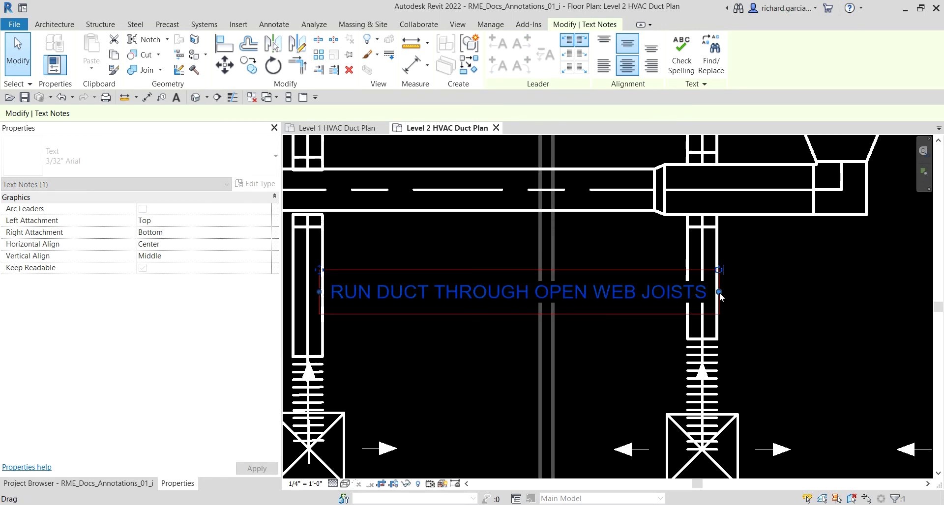
pyautogui.moveTo(719, 297); pyautogui.dragTo(641, 291)
pyautogui.moveTo(394, 259); pyautogui.dragTo(398, 281)
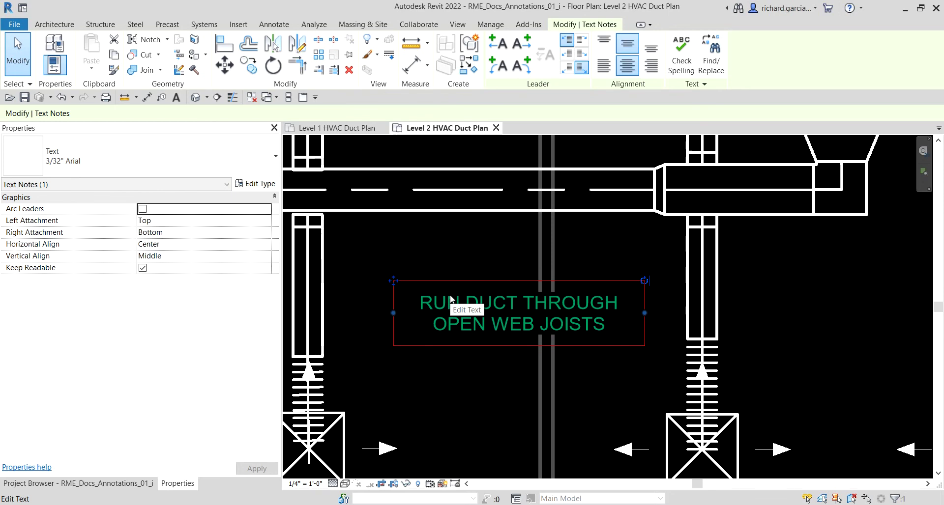
pyautogui.moveTo(451, 299); pyautogui.dragTo(450, 299)
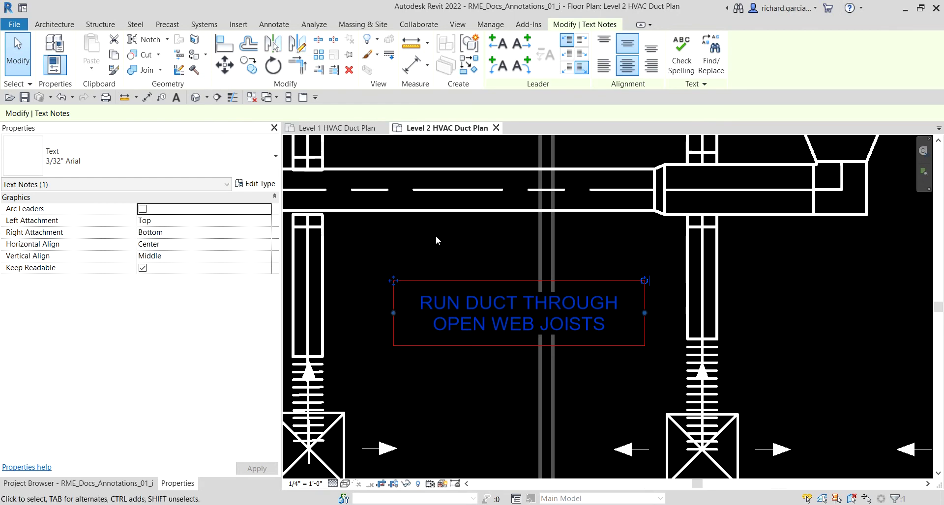
pyautogui.scroll(-5, 429, 250)
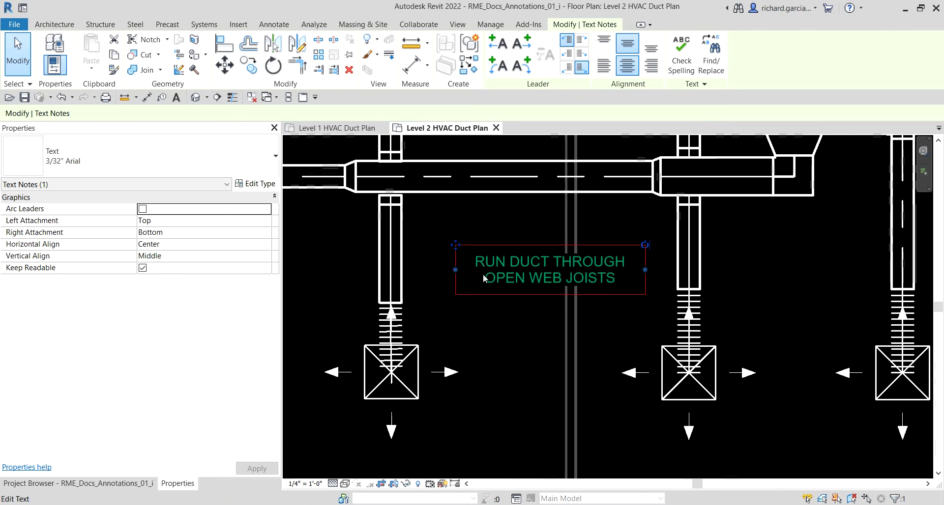
pyautogui.scroll(4, 521, 277)
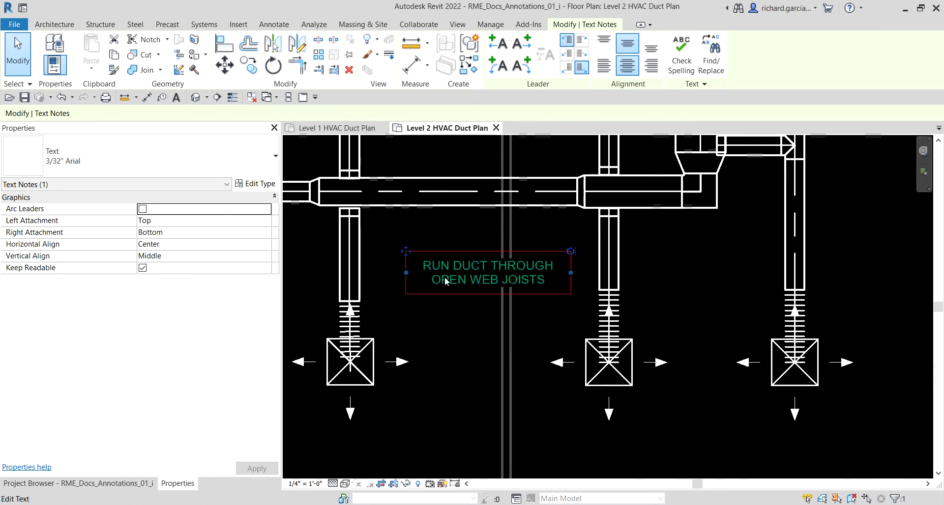
pyautogui.click(441, 363)
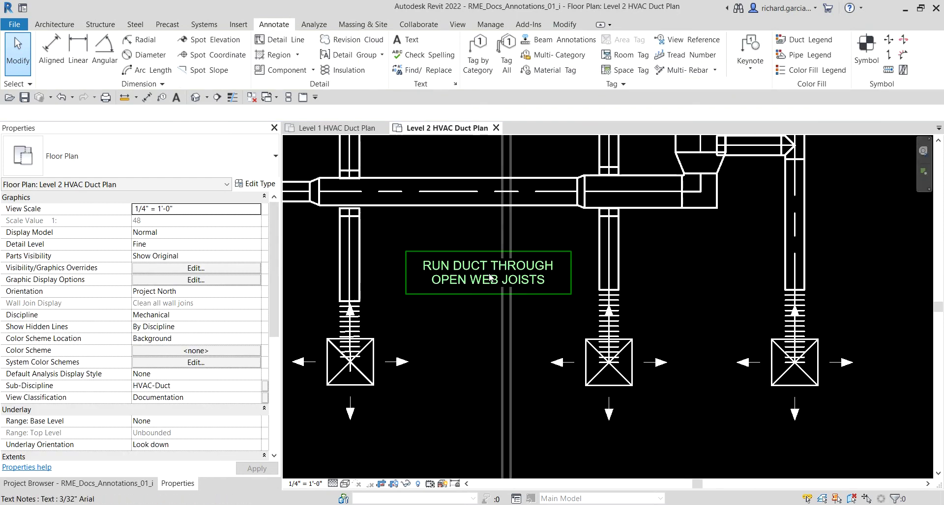
# Change the duct note's text type to 1/16" Arial.
pyautogui.click(453, 272)
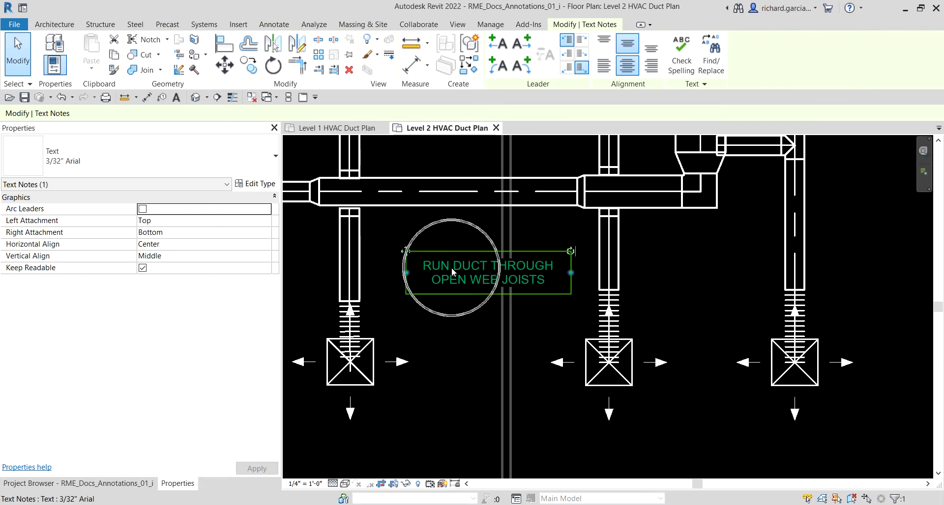
pyautogui.click(240, 160)
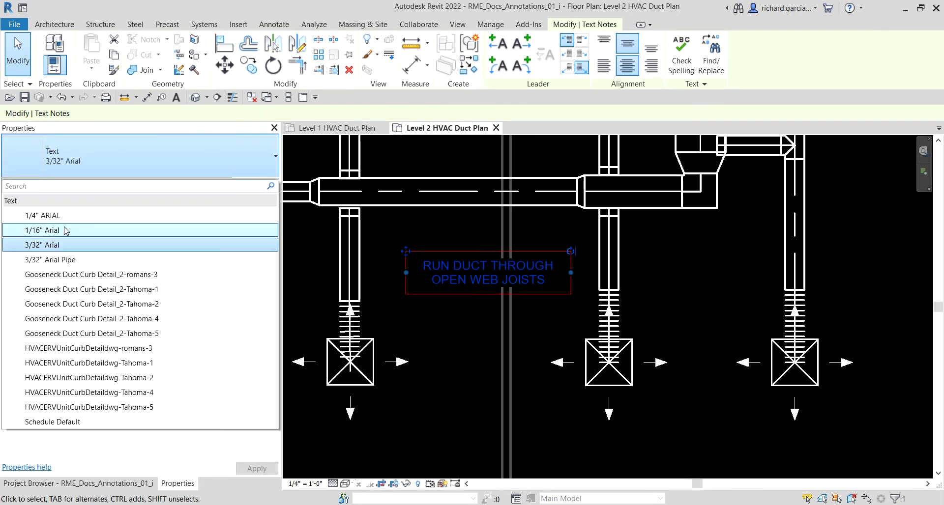
pyautogui.click(64, 231)
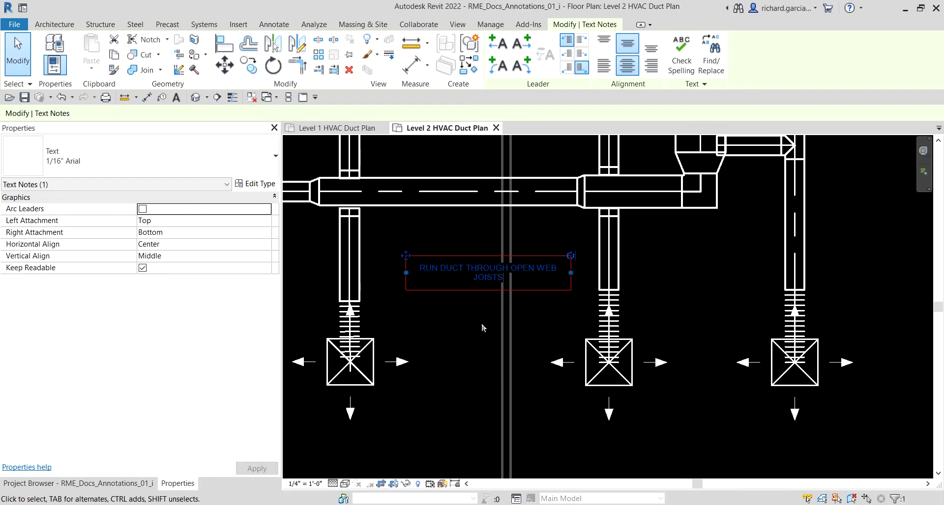
pyautogui.press('Escape')
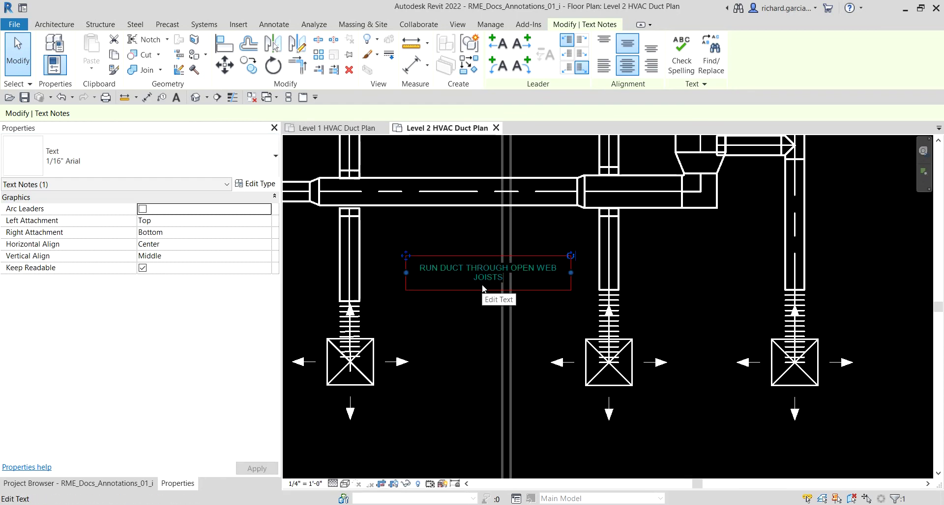
pyautogui.click(458, 311)
# Narrow the duct note's box further so the text wraps onto three lines.
pyautogui.scroll(2, 530, 272)
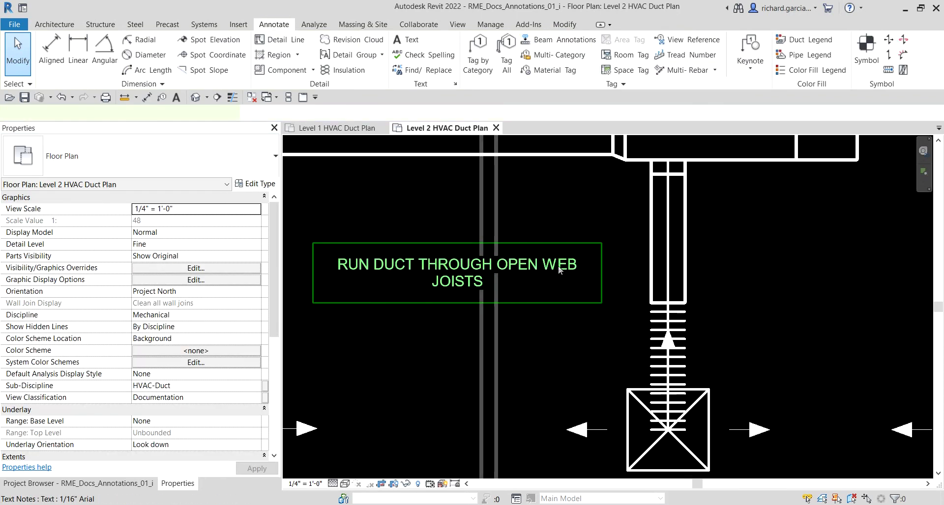
pyautogui.click(604, 274)
pyautogui.moveTo(603, 272); pyautogui.dragTo(542, 279)
pyautogui.click(574, 343)
pyautogui.scroll(-2, 574, 343)
pyautogui.moveTo(574, 343); pyautogui.dragTo(599, 298, button='middle')
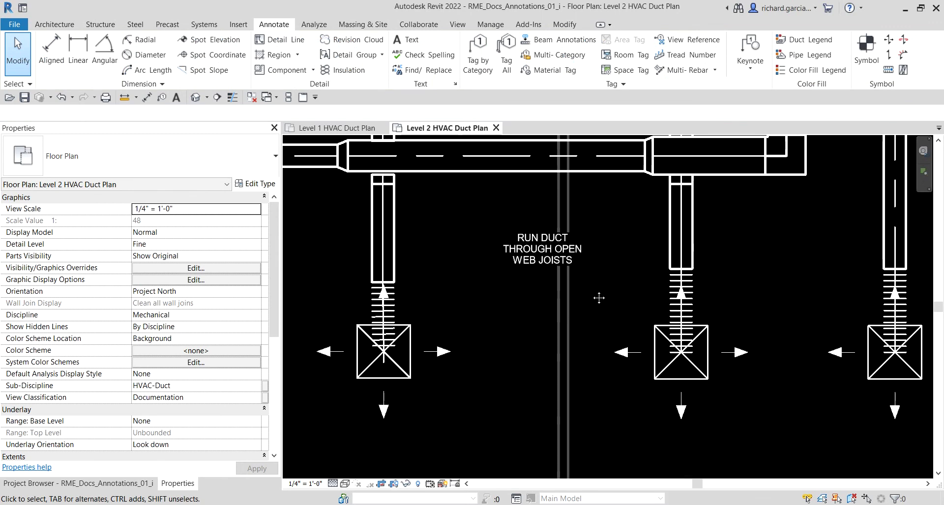
# Move the duct note slightly up and toward the left branch duct, clear of the vertical wall lines.
pyautogui.click(538, 247)
pyautogui.moveTo(486, 227); pyautogui.dragTo(447, 218)
pyautogui.click(591, 303)
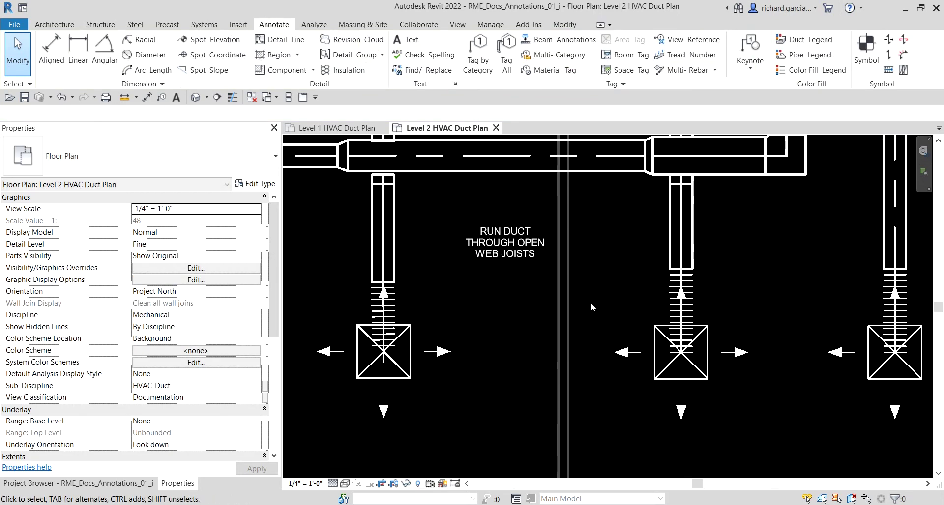
# Add straight leaders to both sides of the duct note and attach both at the middle of the text.
pyautogui.click(510, 240)
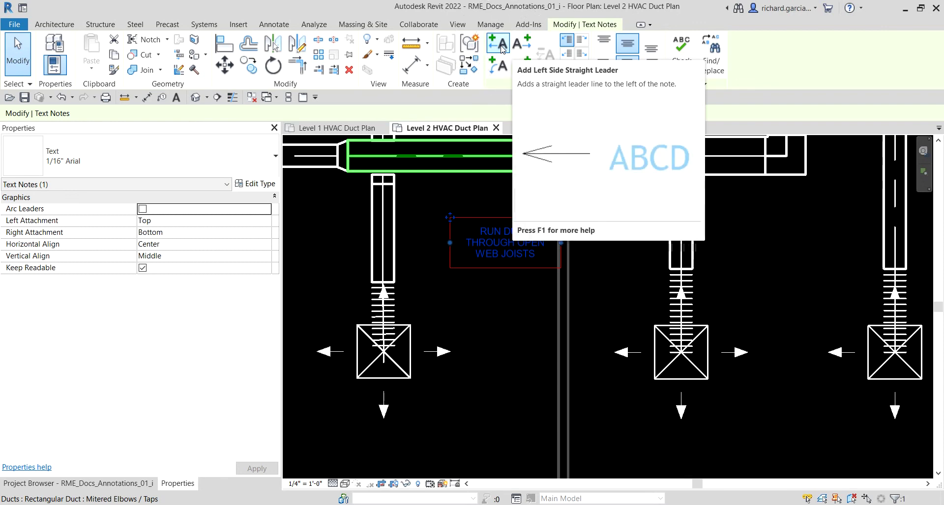
pyautogui.click(517, 46)
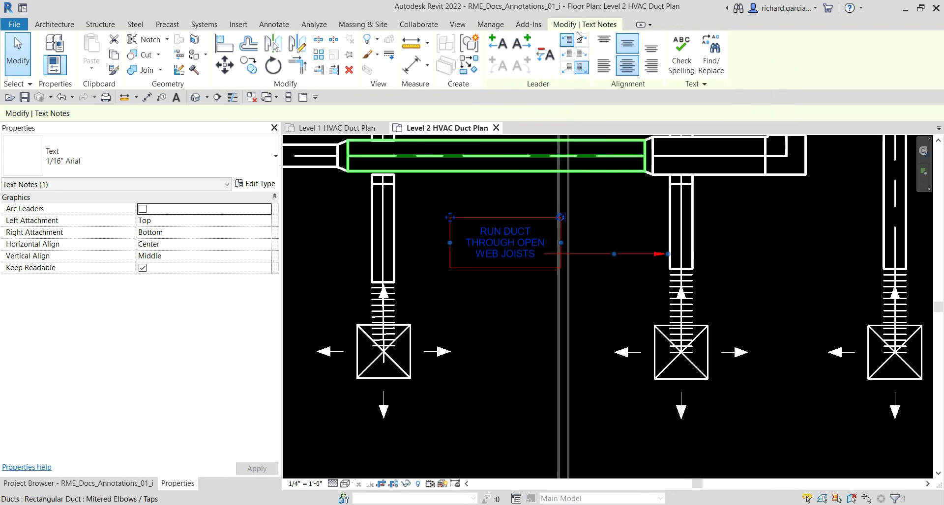
pyautogui.click(582, 59)
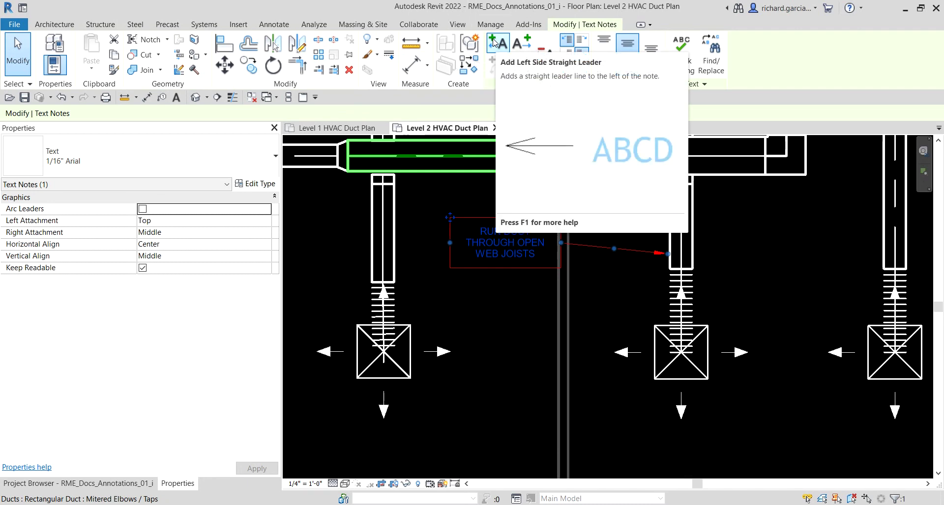
pyautogui.click(495, 43)
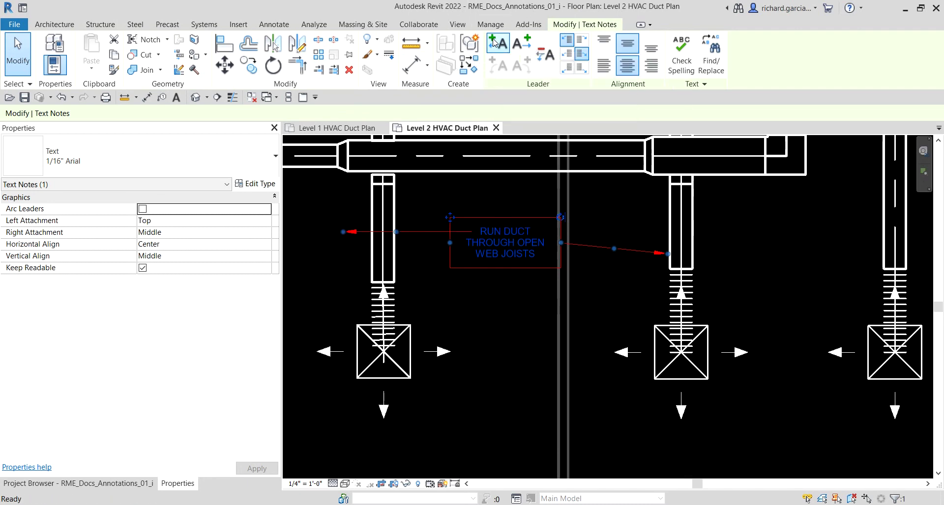
pyautogui.click(567, 58)
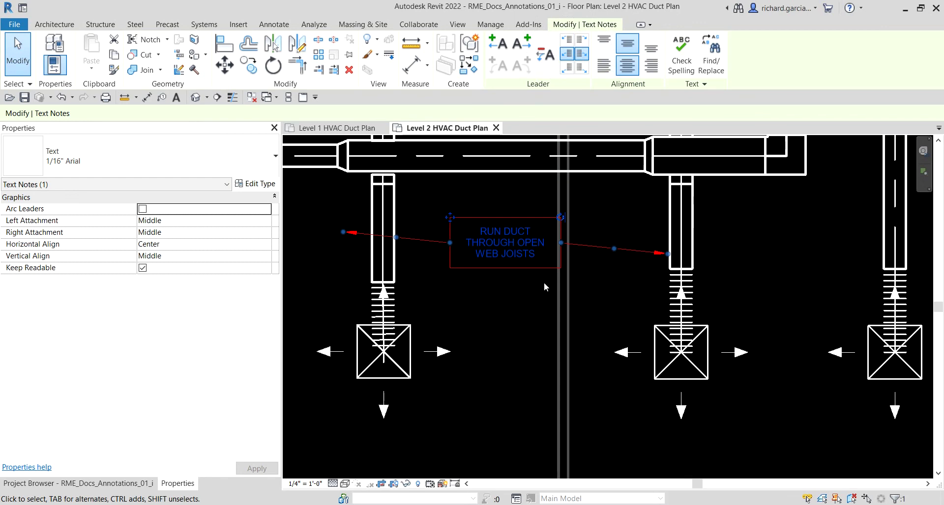
# Level the right leader's shoulder with the note and lower its arrowhead along the edge of the right branch duct.
pyautogui.scroll(3, 674, 265)
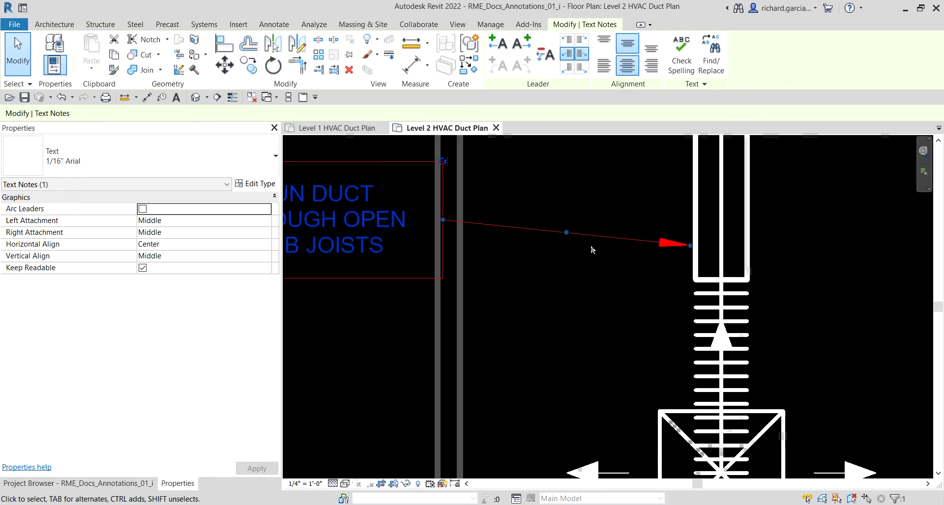
pyautogui.moveTo(567, 233); pyautogui.dragTo(566, 220)
pyautogui.scroll(1, 683, 256)
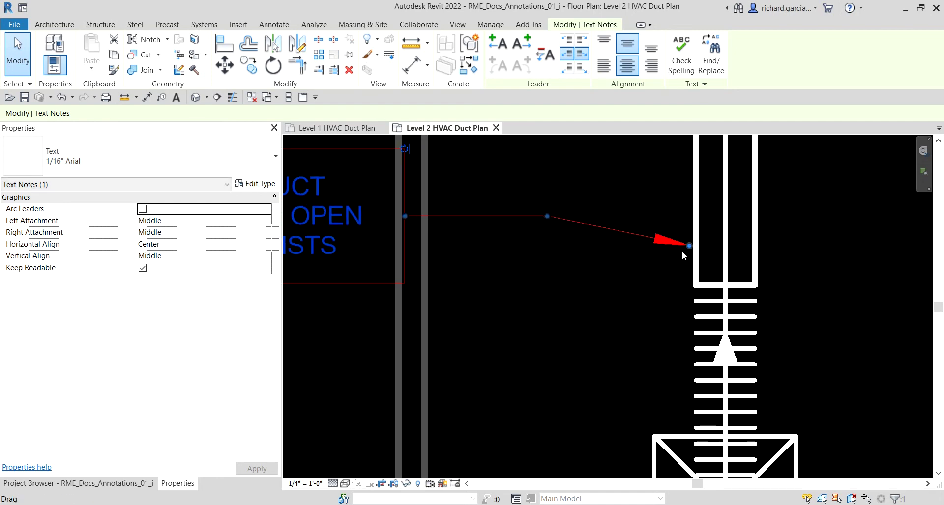
pyautogui.moveTo(687, 248); pyautogui.dragTo(685, 261)
pyautogui.click(626, 319)
# Level the left leader's shoulder with the note, place its arrowhead on the left branch duct's near edge, and deselect the note.
pyautogui.scroll(-2, 494, 337)
pyautogui.moveTo(494, 337); pyautogui.dragTo(642, 276, button='middle')
pyautogui.click(598, 226)
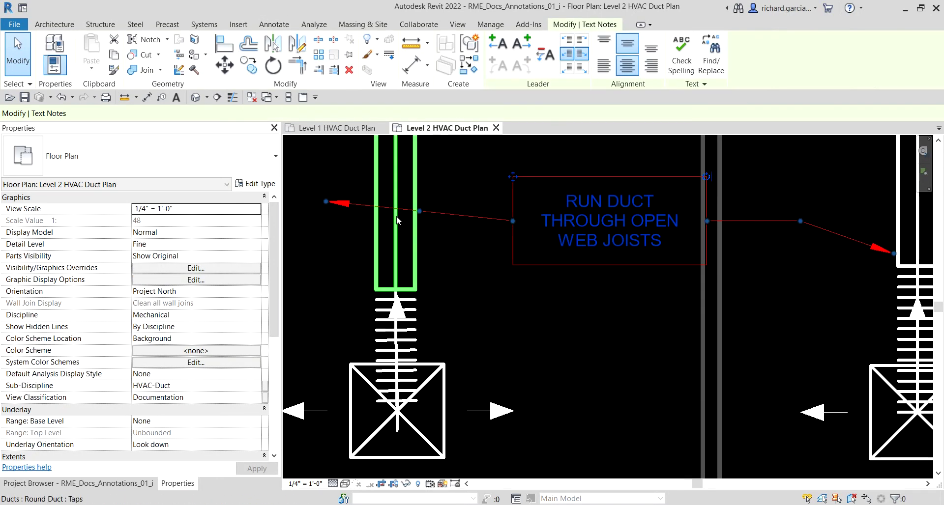
pyautogui.moveTo(419, 211); pyautogui.dragTo(470, 221)
pyautogui.moveTo(326, 202); pyautogui.dragTo(420, 247)
pyautogui.click(4, 46)
pyautogui.scroll(-3, 580, 291)
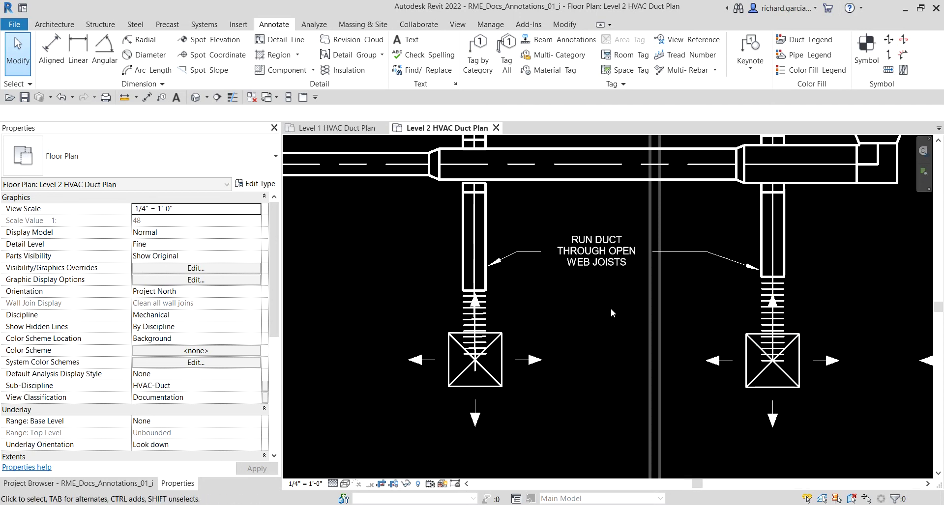
# Start Tag by Category, keeping the horizontal orientation, and turn off the leader.
pyautogui.scroll(-2, 610, 308)
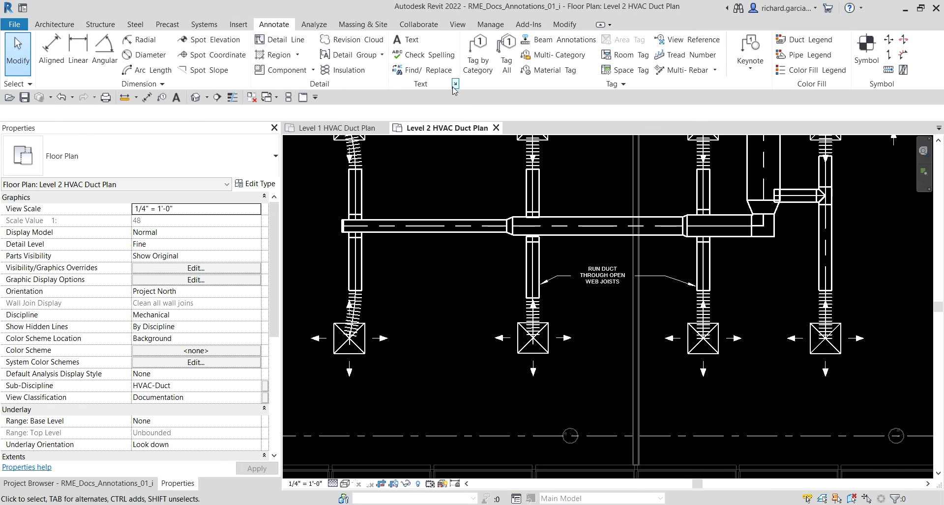
pyautogui.click(480, 64)
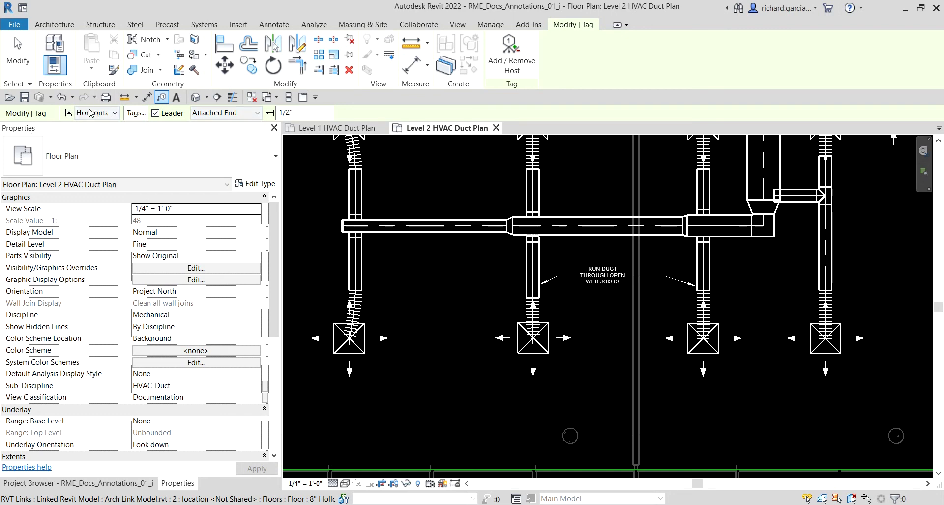
pyautogui.click(111, 114)
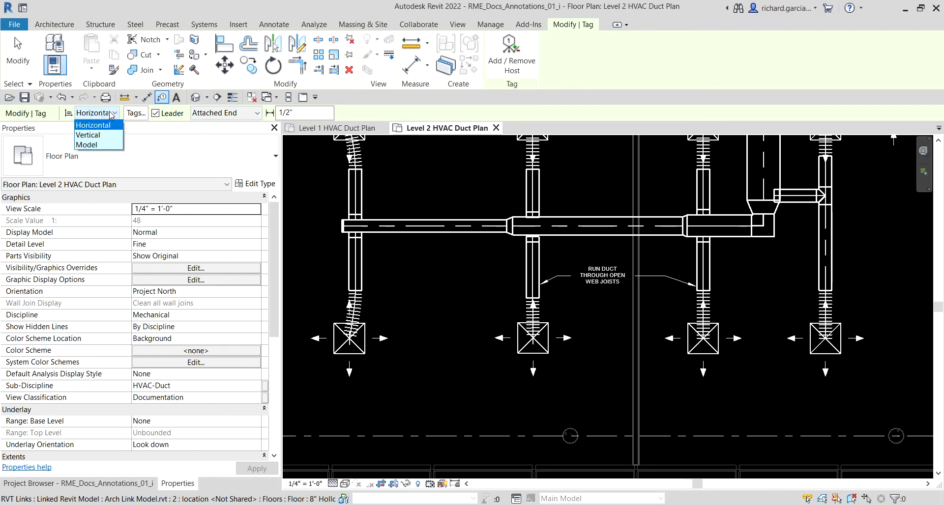
pyautogui.click(111, 114)
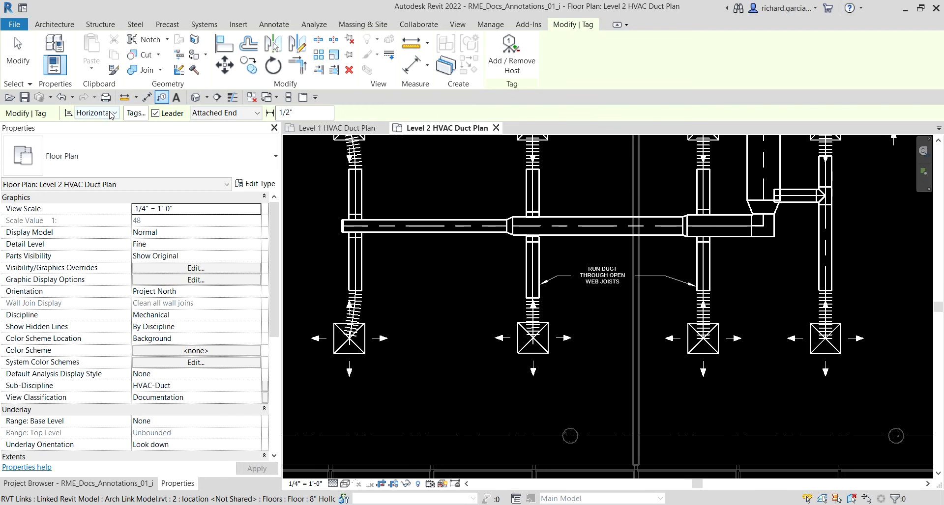
pyautogui.click(137, 116)
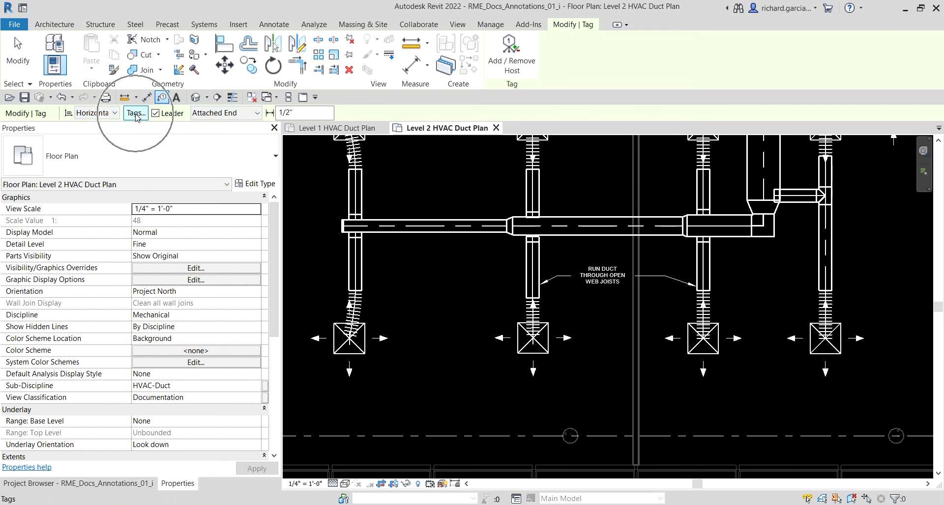
pyautogui.click(137, 116)
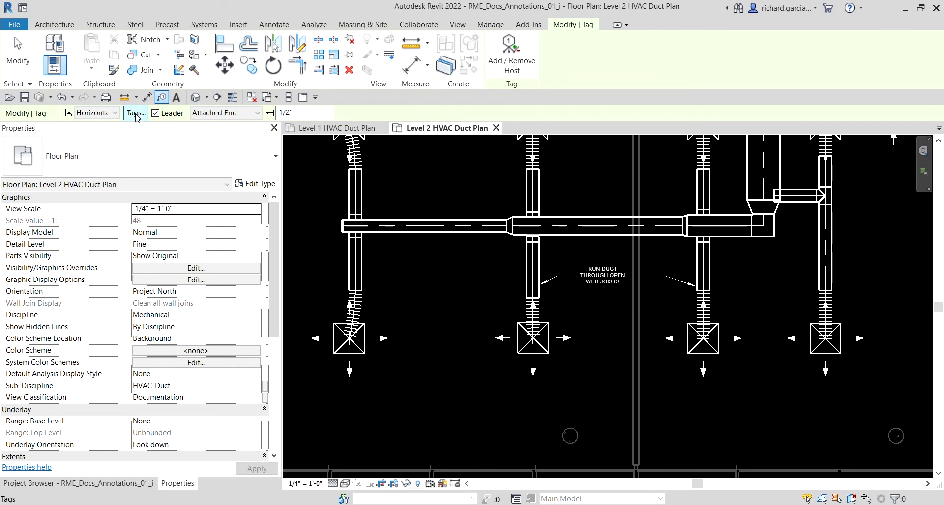
pyautogui.click(159, 117)
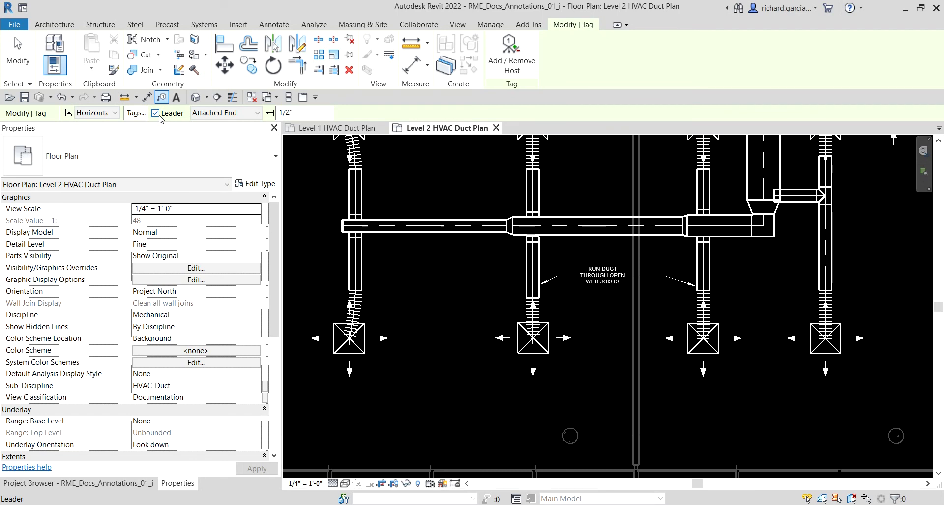
pyautogui.click(155, 114)
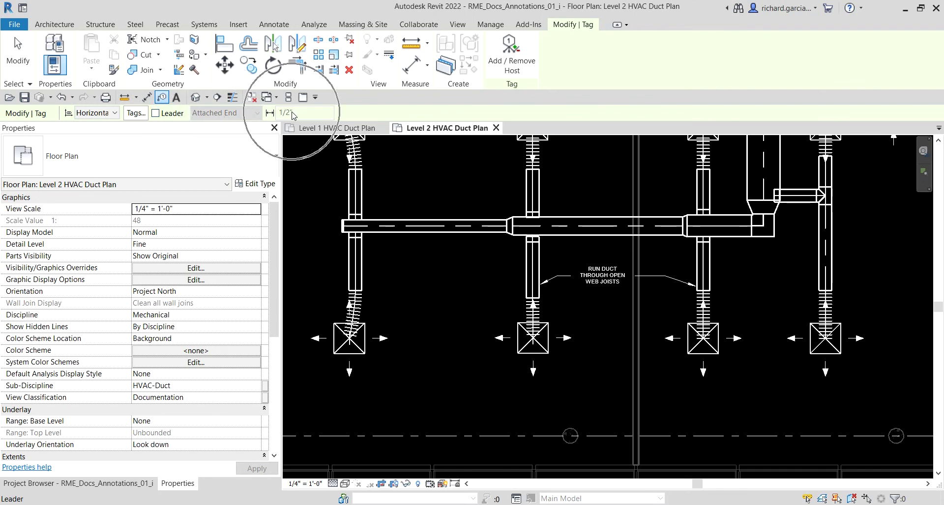
pyautogui.click(173, 118)
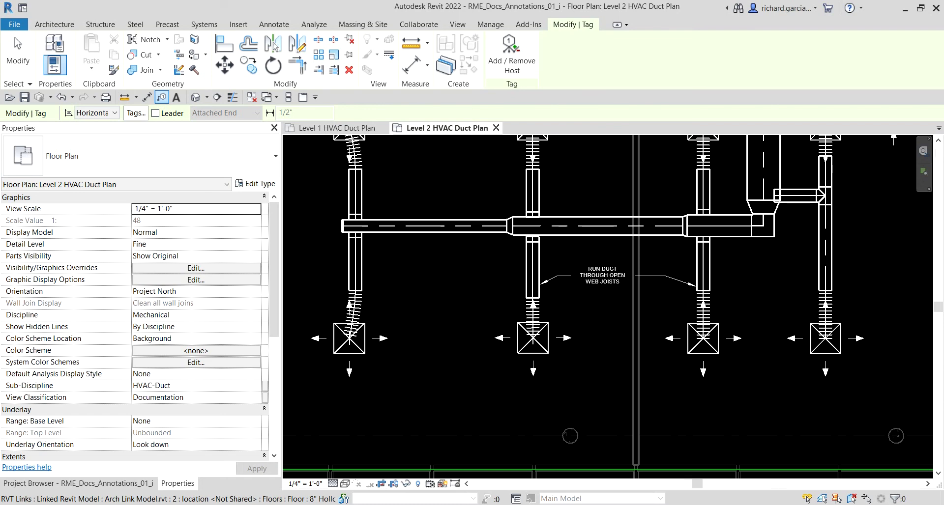
# Tag the second diffuser in the upper row and shift its tag to the diffuser's lower right.
pyautogui.scroll(-4, 675, 409)
pyautogui.click(508, 333)
pyautogui.scroll(3, 460, 280)
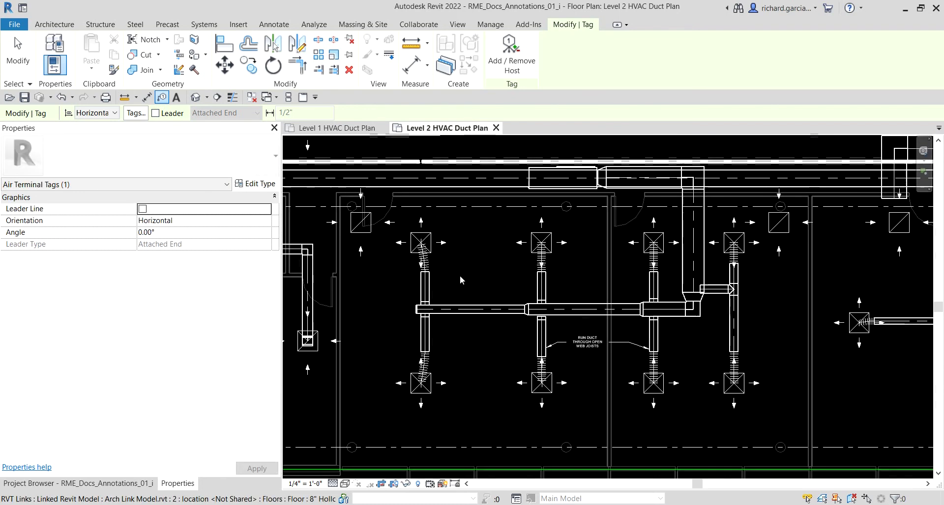
pyautogui.scroll(1, 460, 280)
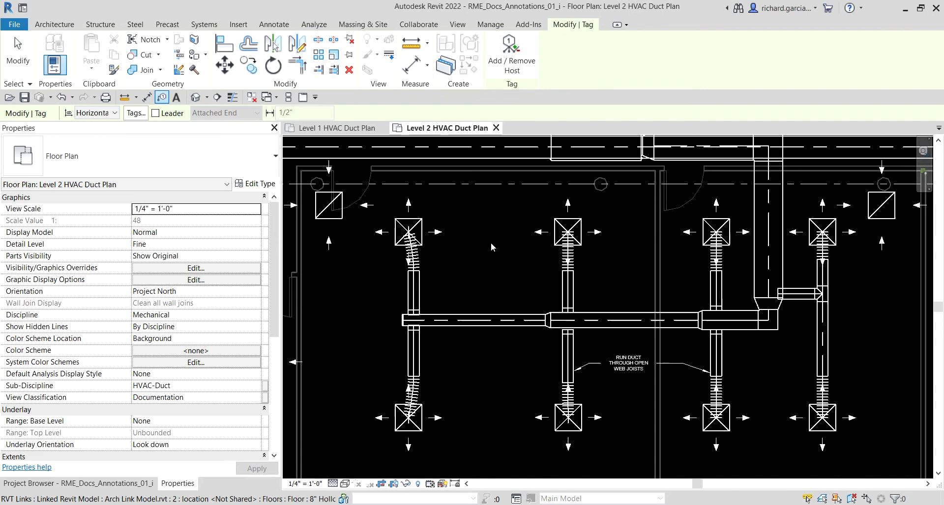
pyautogui.scroll(3, 542, 234)
pyautogui.click(541, 238)
pyautogui.moveTo(655, 308); pyautogui.dragTo(685, 309)
pyautogui.scroll(-4, 515, 307)
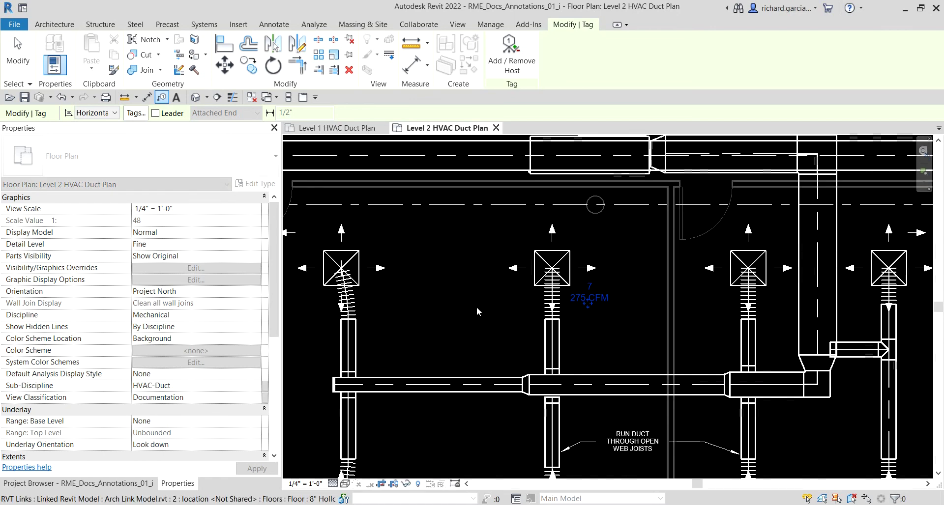
# Tag the leftmost diffuser in the upper row and shift its tag to the diffuser's lower right, clear of the flex duct.
pyautogui.scroll(1, 553, 243)
pyautogui.moveTo(552, 242); pyautogui.dragTo(555, 225, button='middle')
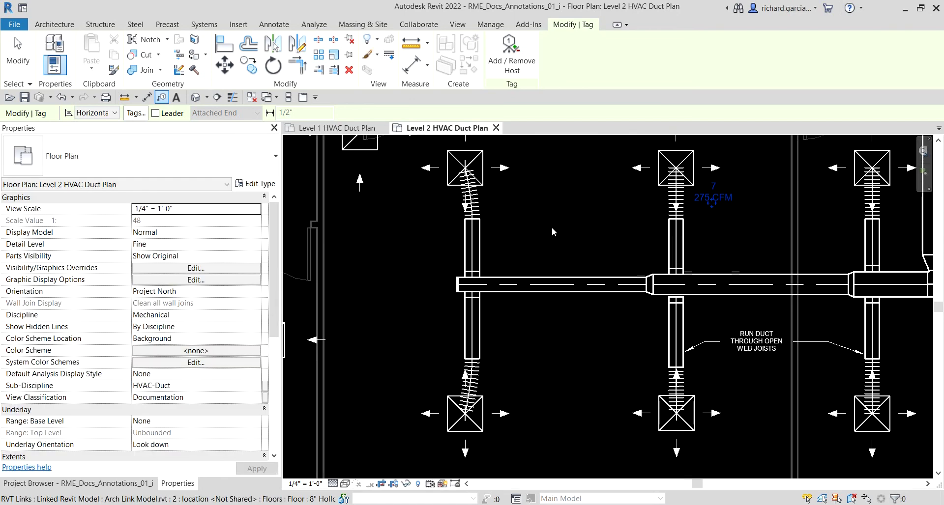
pyautogui.scroll(-1, 530, 221)
pyautogui.scroll(-1, 533, 219)
pyautogui.scroll(2, 546, 234)
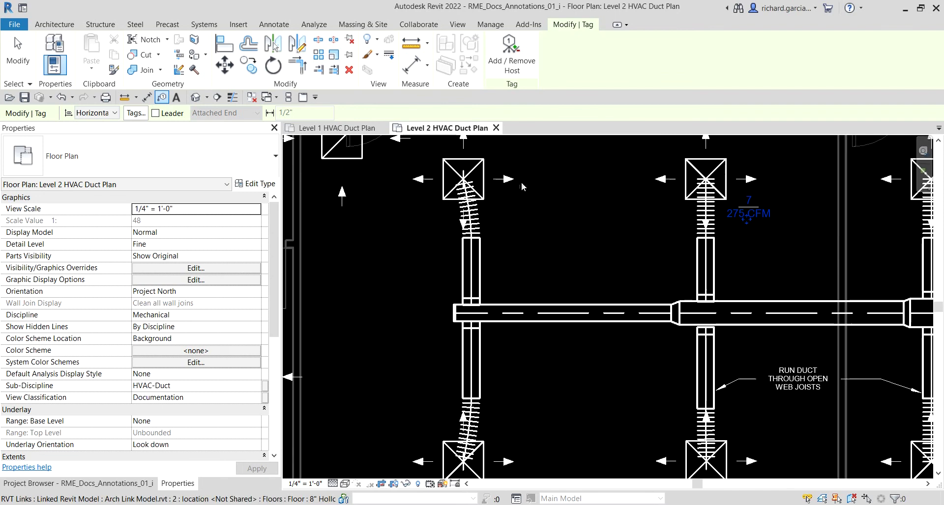
pyautogui.click(504, 181)
pyautogui.moveTo(490, 219); pyautogui.dragTo(517, 226)
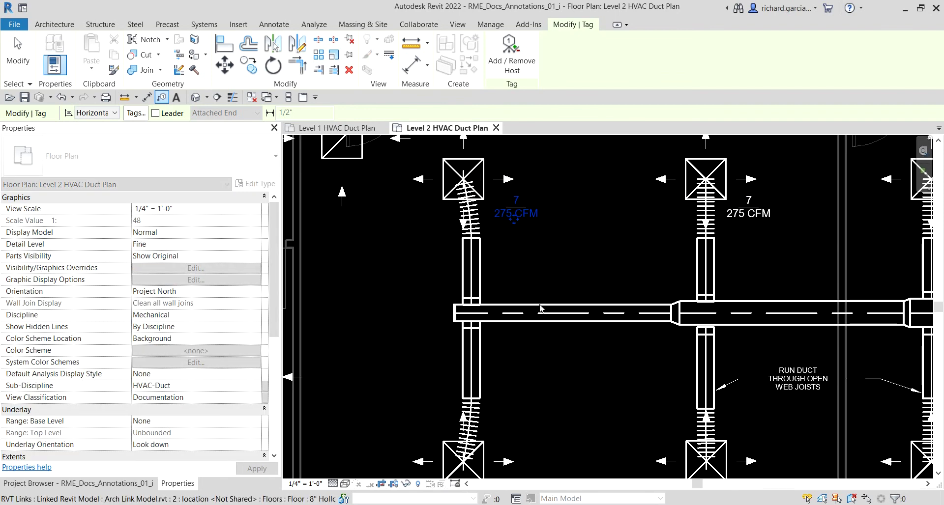
# Tag the two leftmost diffusers in the lower row, shift the second tag to its diffuser's lower right, and end tagging.
pyautogui.moveTo(552, 378); pyautogui.dragTo(533, 269, button='middle')
pyautogui.scroll(-1, 533, 269)
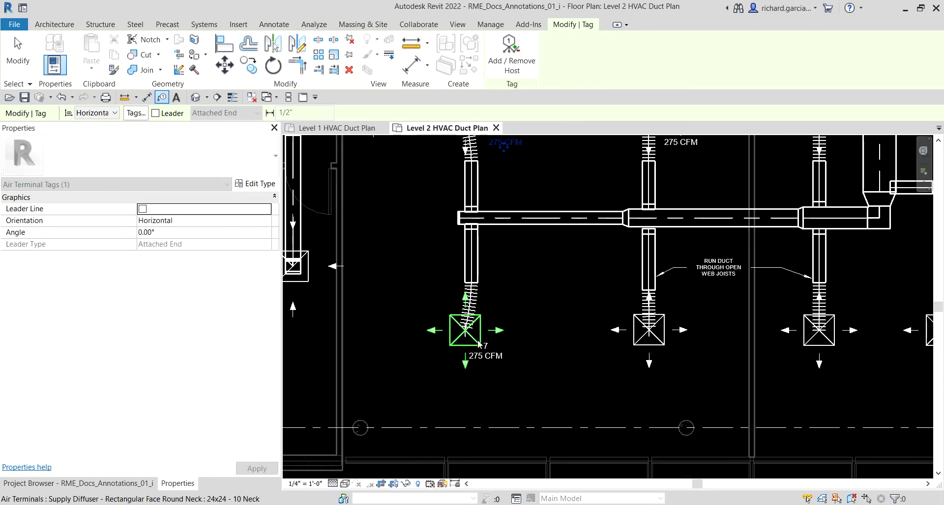
pyautogui.click(466, 332)
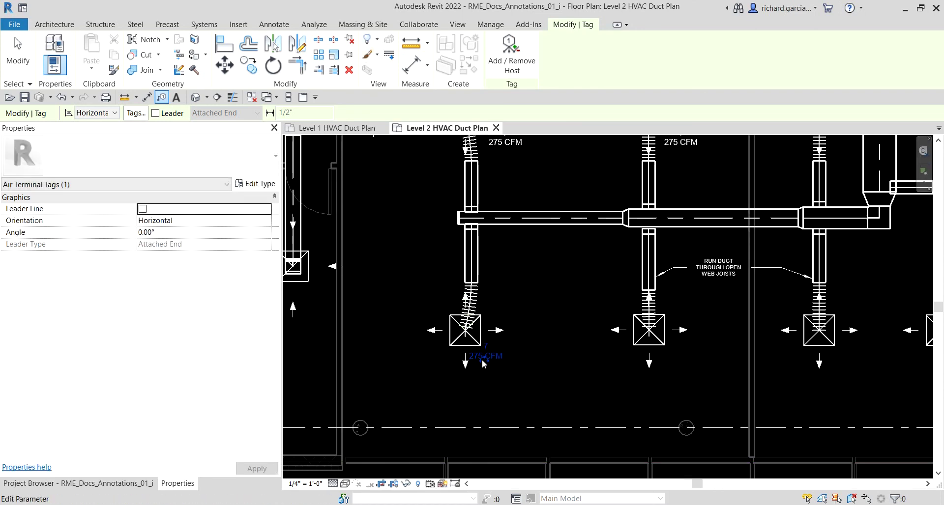
pyautogui.click(671, 363)
pyautogui.moveTo(680, 364); pyautogui.dragTo(692, 365)
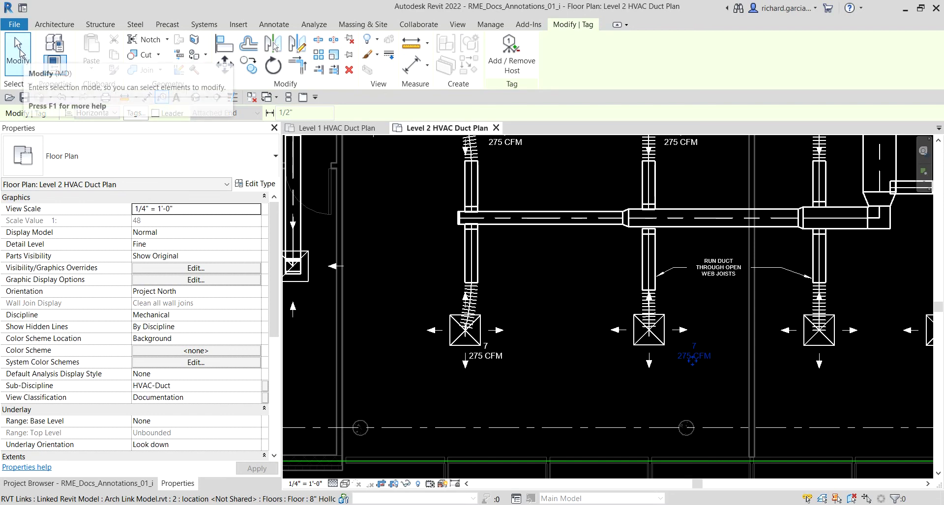
pyautogui.click(21, 53)
# Nudge the two lower-row diffuser tags horizontally so both sit at similar offsets to the lower right of their diffusers.
pyautogui.click(486, 355)
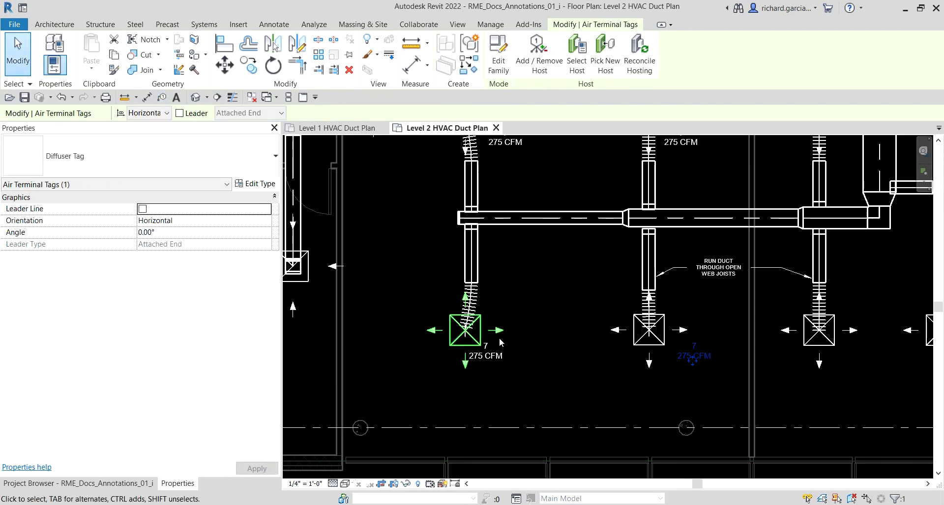
pyautogui.scroll(2, 488, 358)
pyautogui.click(486, 355)
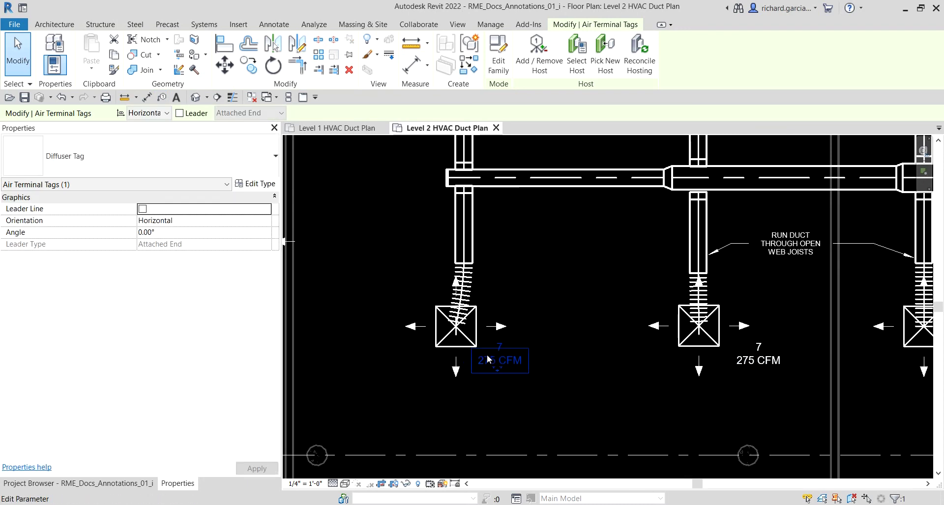
pyautogui.press('Right')
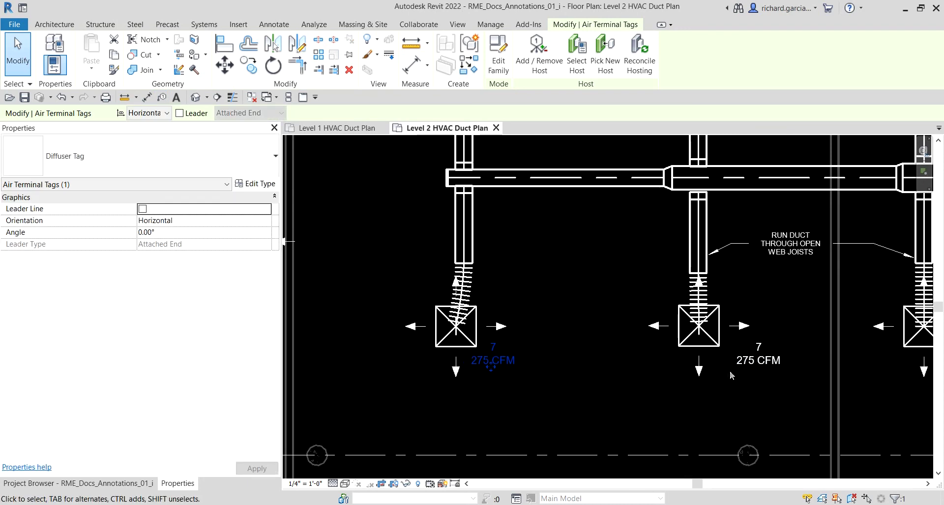
pyautogui.click(751, 364)
pyautogui.press('Left')
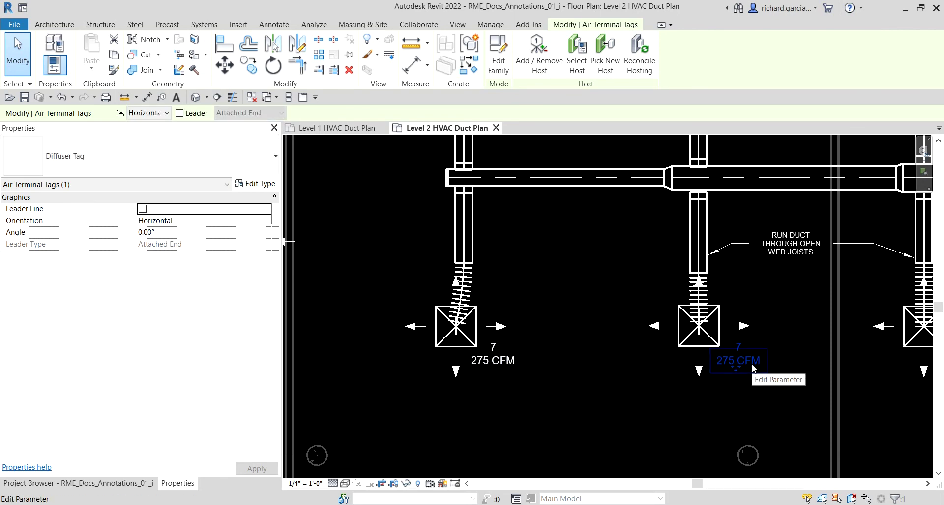
pyautogui.press('Escape')
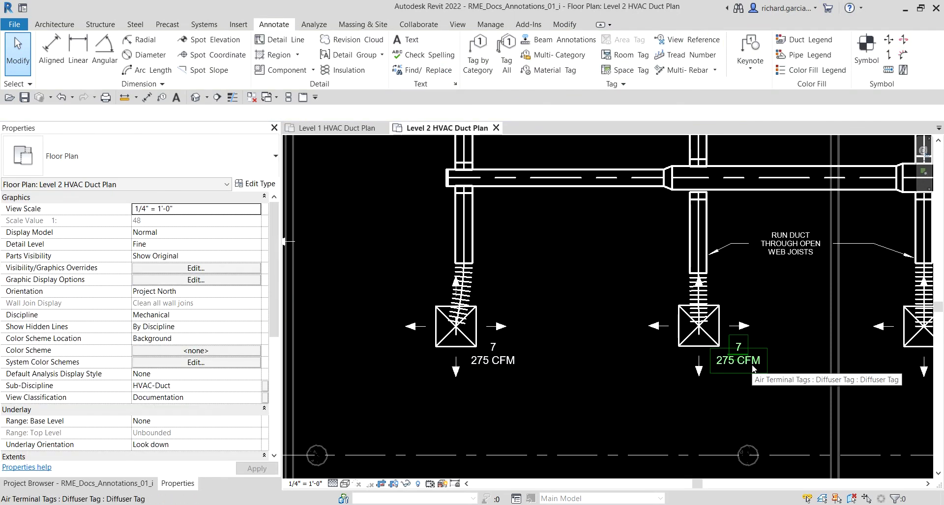
# Tag the return diffuser at the upper left of the supply diffusers by category without a leader, and end tagging.
pyautogui.scroll(-3, 585, 312)
pyautogui.moveTo(532, 316); pyautogui.dragTo(565, 344, button='middle')
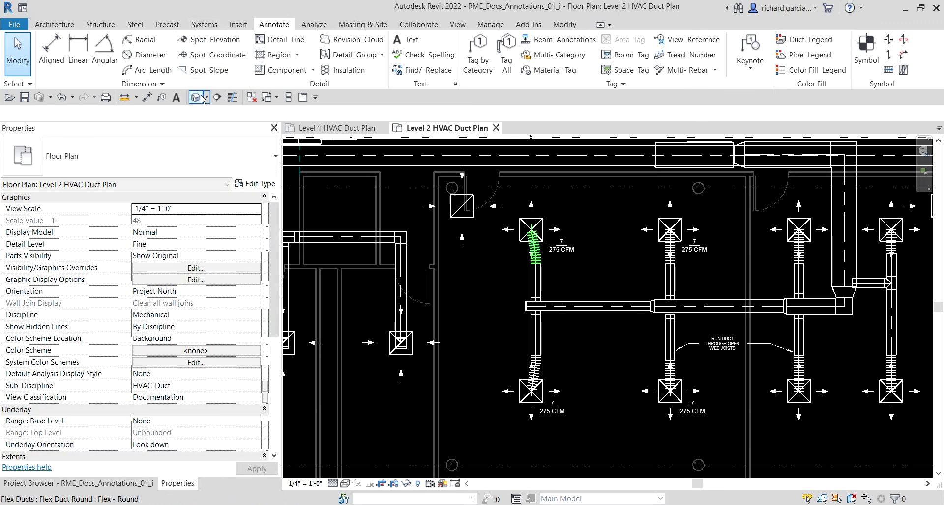
pyautogui.click(162, 98)
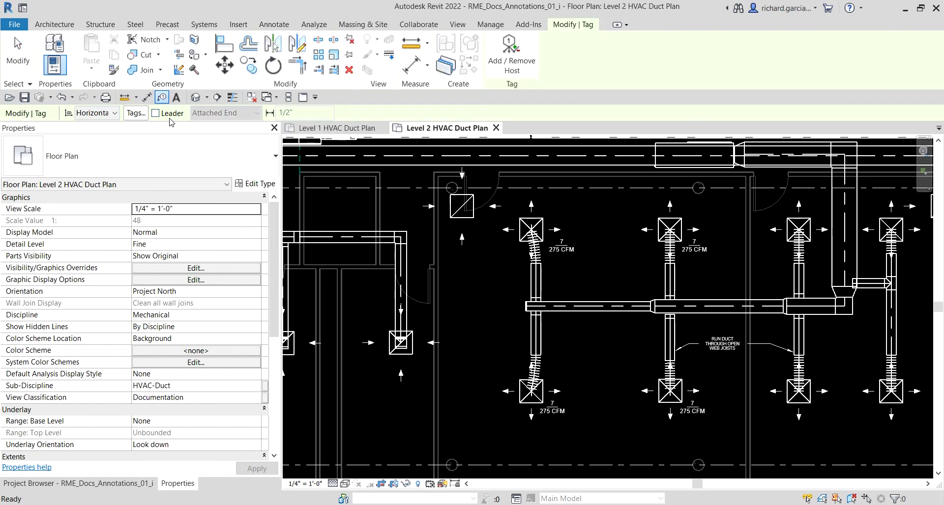
pyautogui.scroll(3, 499, 221)
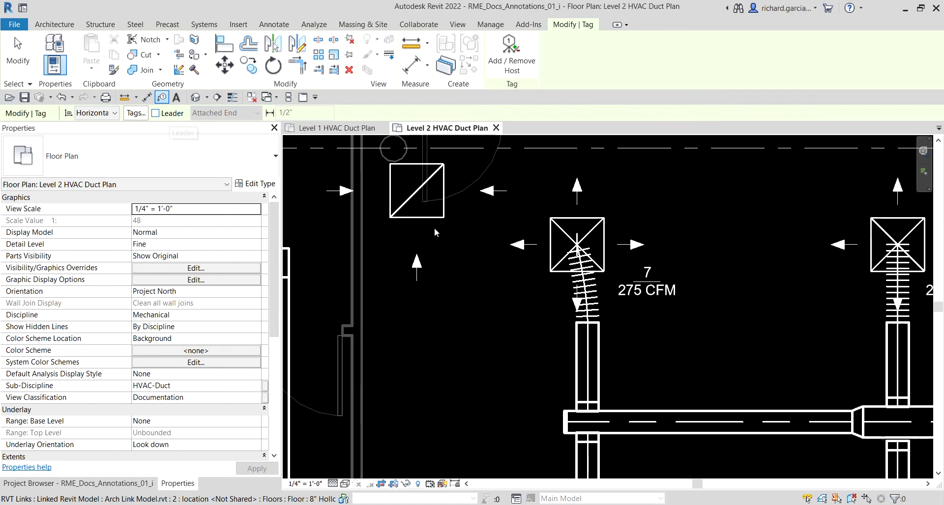
pyautogui.click(421, 218)
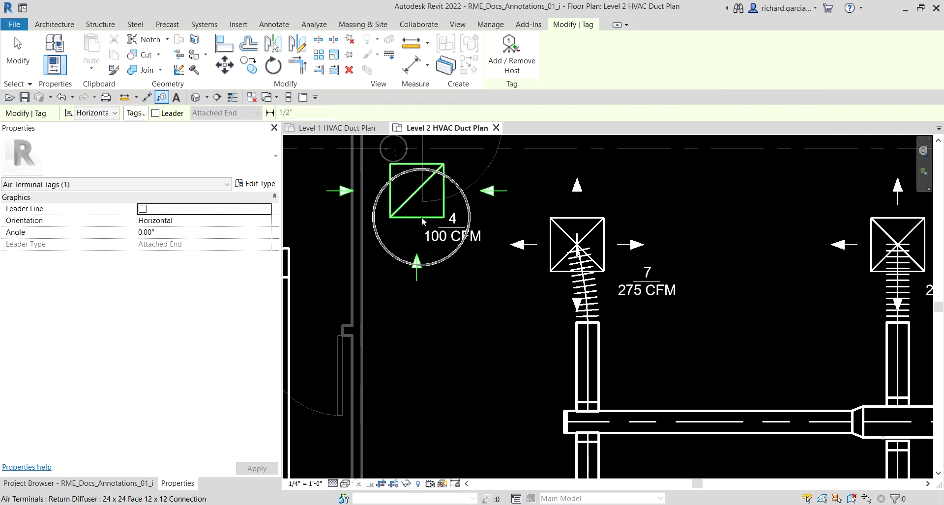
pyautogui.press('Escape')
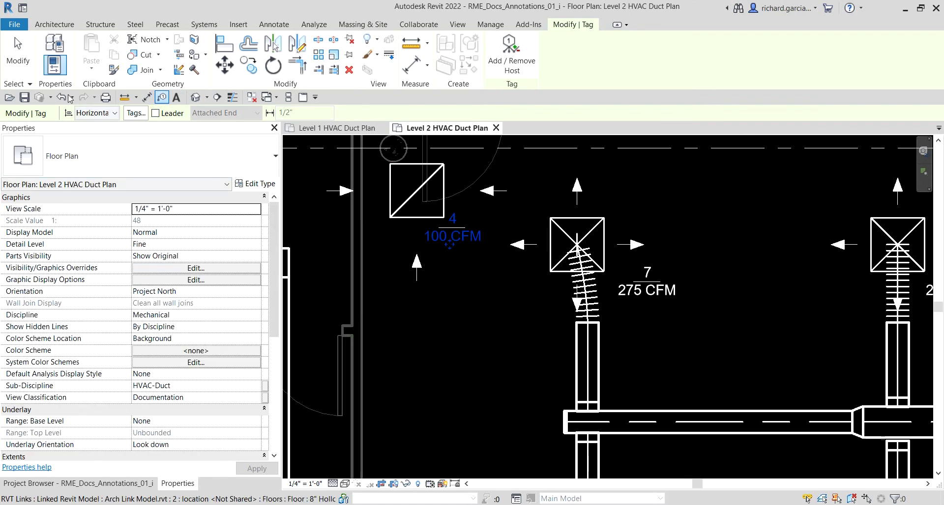
pyautogui.click(19, 52)
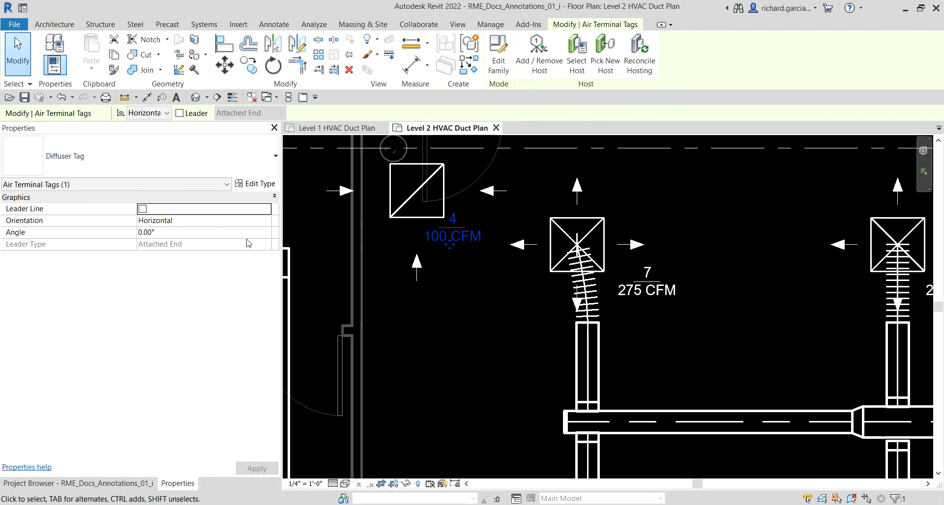
pyautogui.click(19, 53)
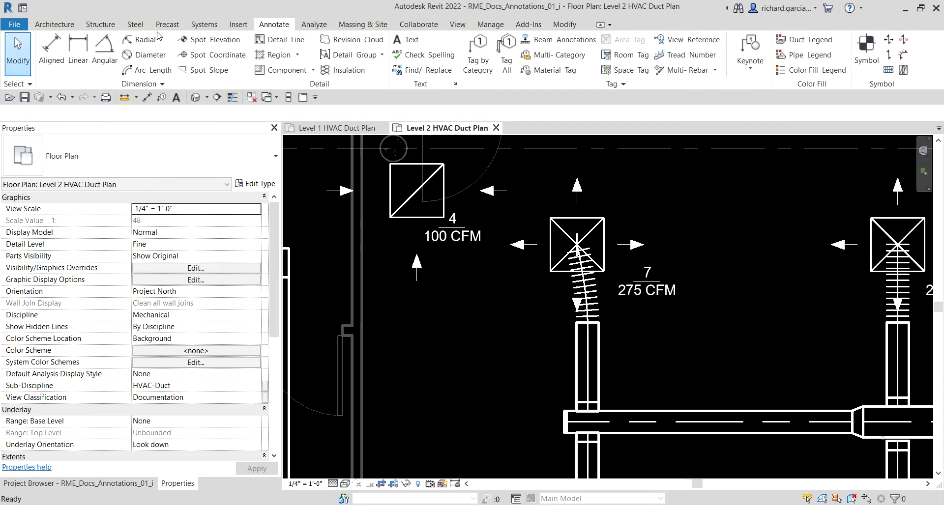
# Open the list of loaded tags and symbols assigned to each element category.
pyautogui.click(161, 99)
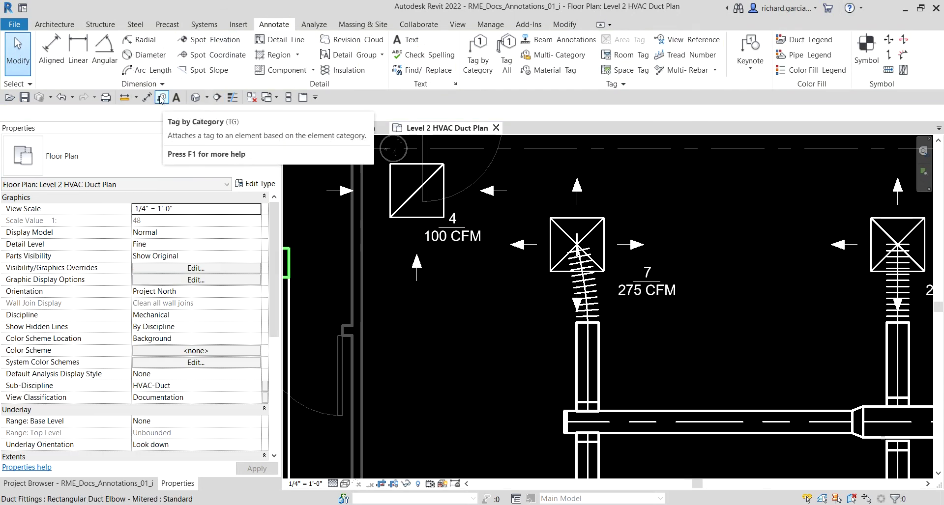
pyautogui.press('Escape')
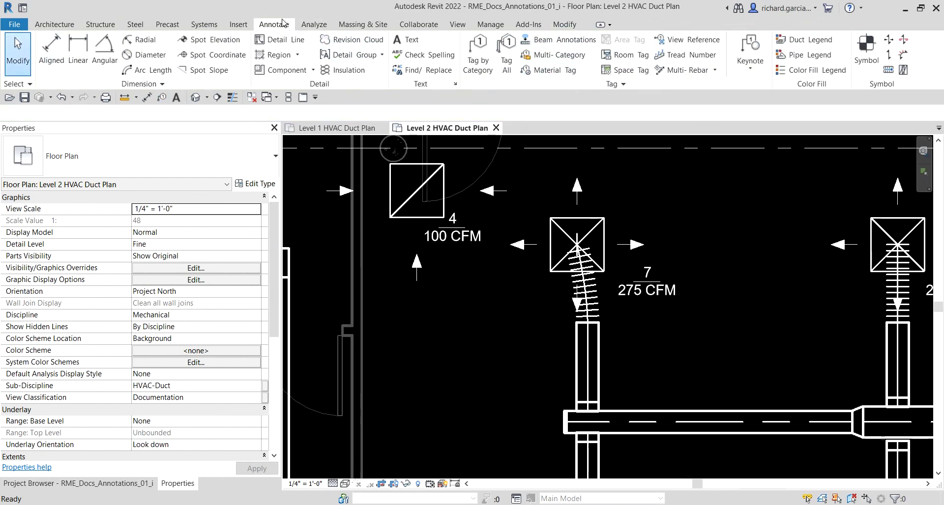
pyautogui.click(621, 86)
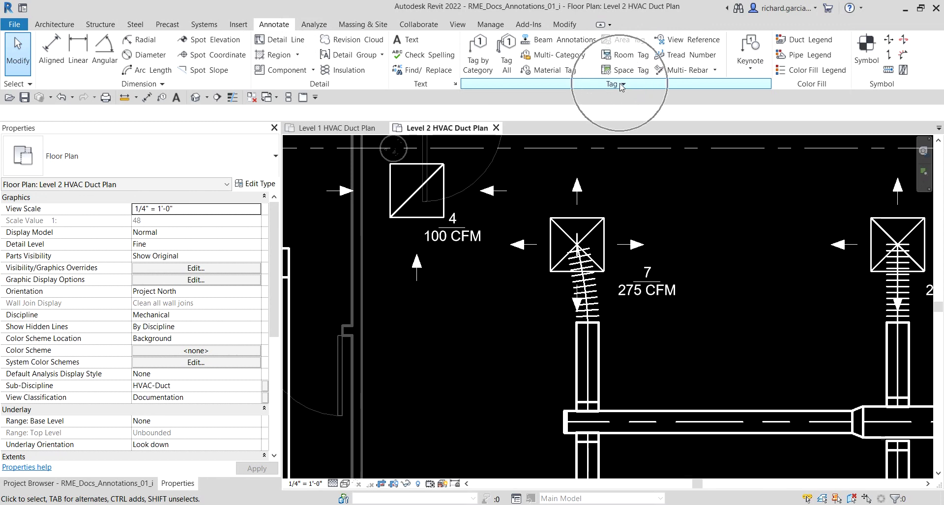
pyautogui.click(621, 86)
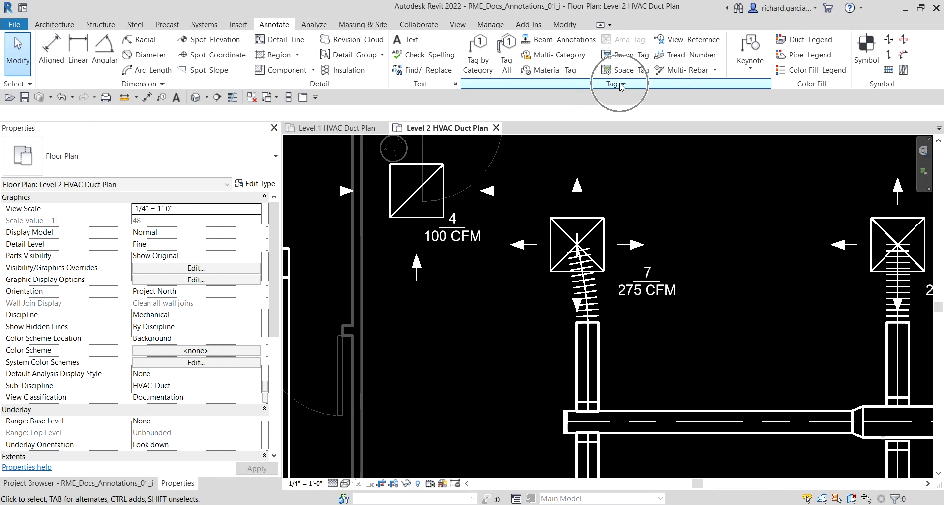
pyautogui.click(628, 87)
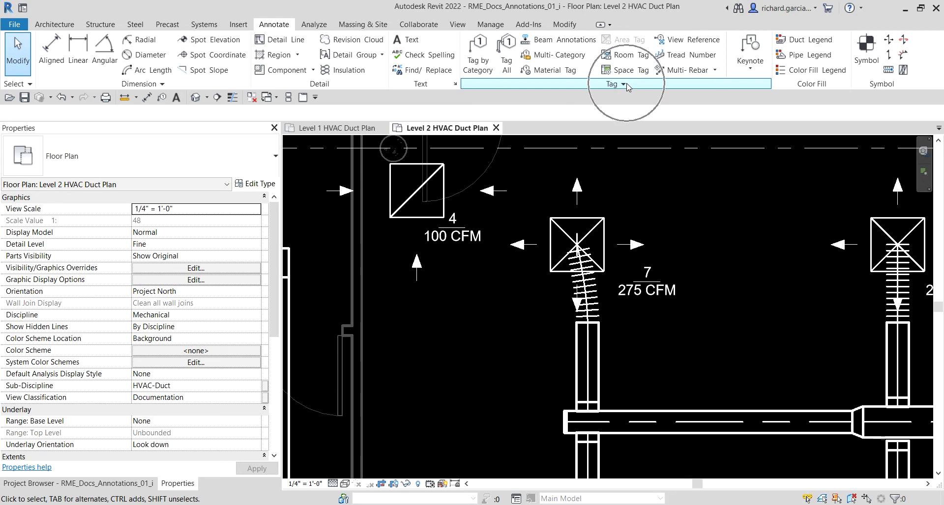
pyautogui.click(611, 88)
pyautogui.click(611, 88)
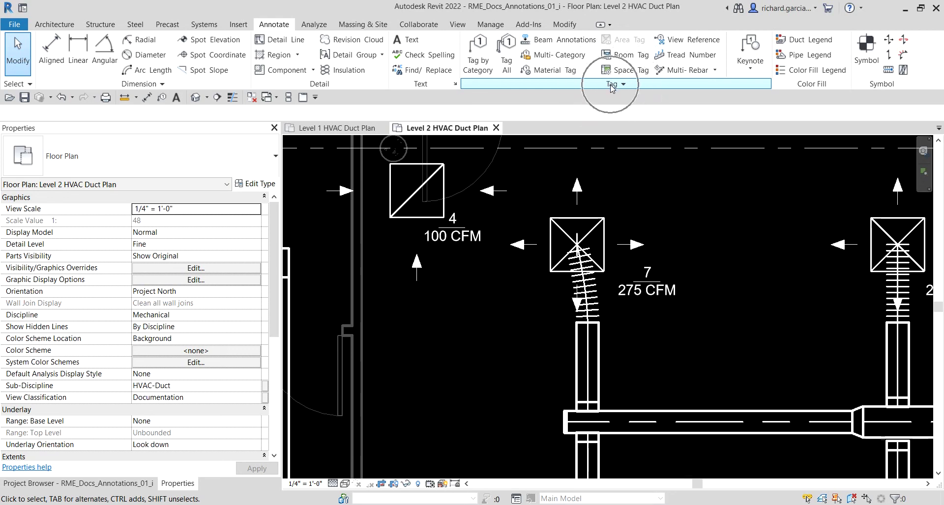
pyautogui.click(623, 86)
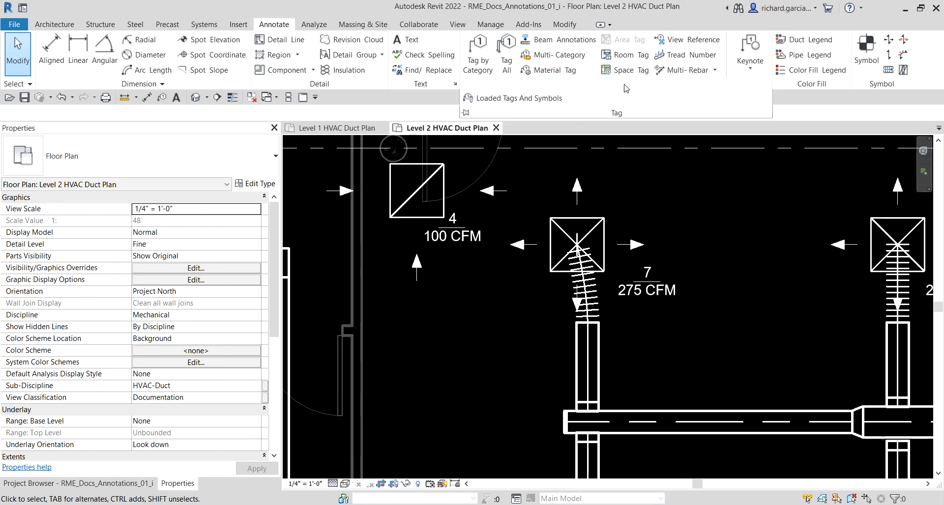
pyautogui.click(530, 104)
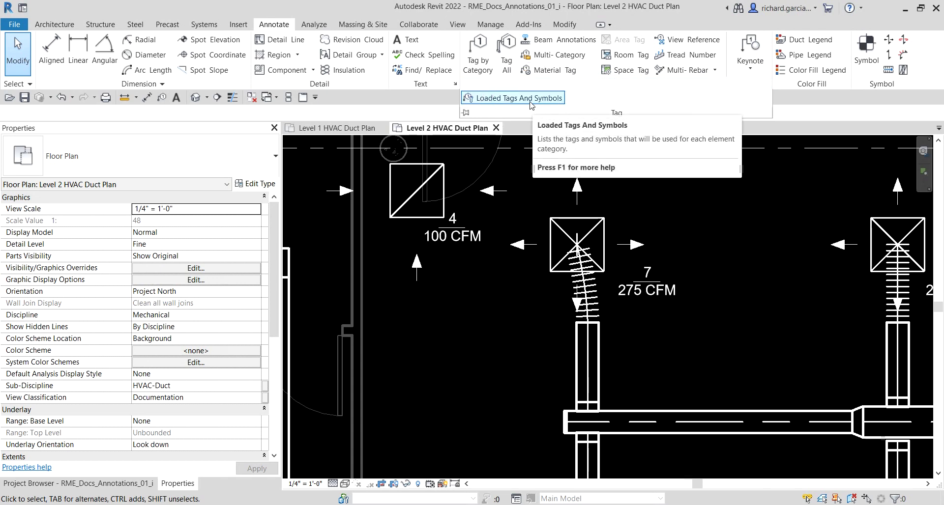
pyautogui.click(530, 104)
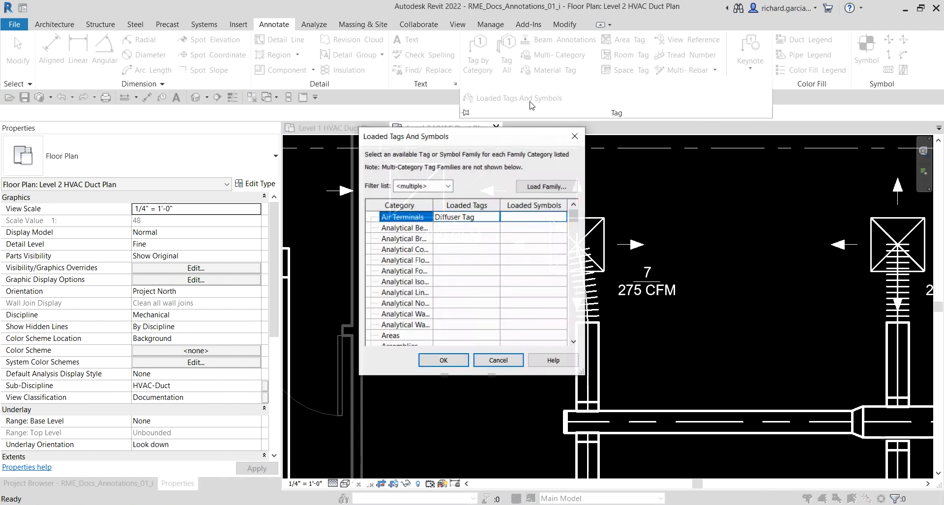
pyautogui.click(403, 142)
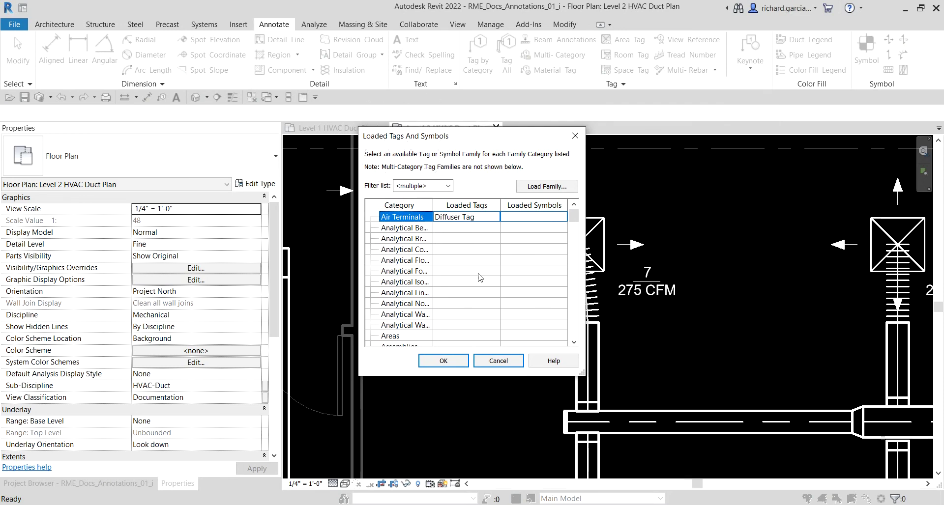
# Set the loaded tag for the Ducts/Duct Placeholders category to Duct Size Tag - System.
pyautogui.click(397, 220)
pyautogui.scroll(-10, 454, 251)
pyautogui.click(404, 294)
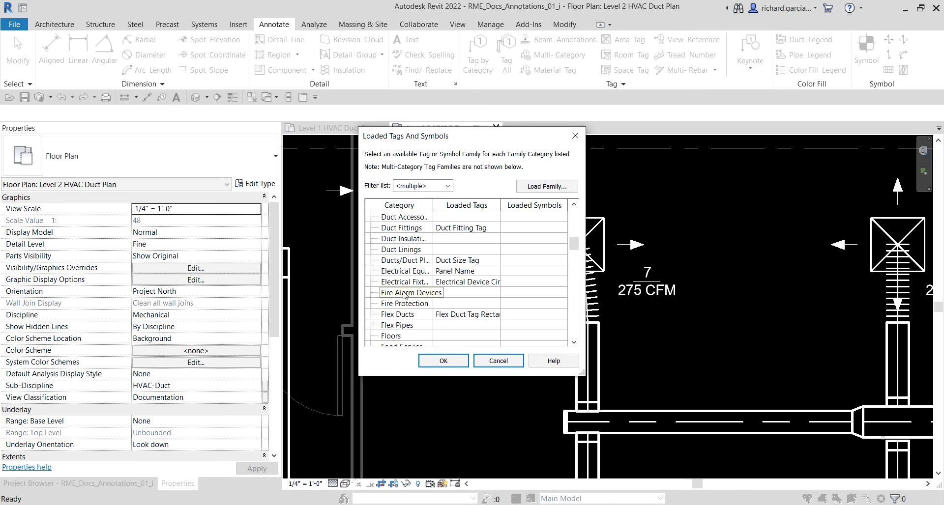
pyautogui.click(400, 229)
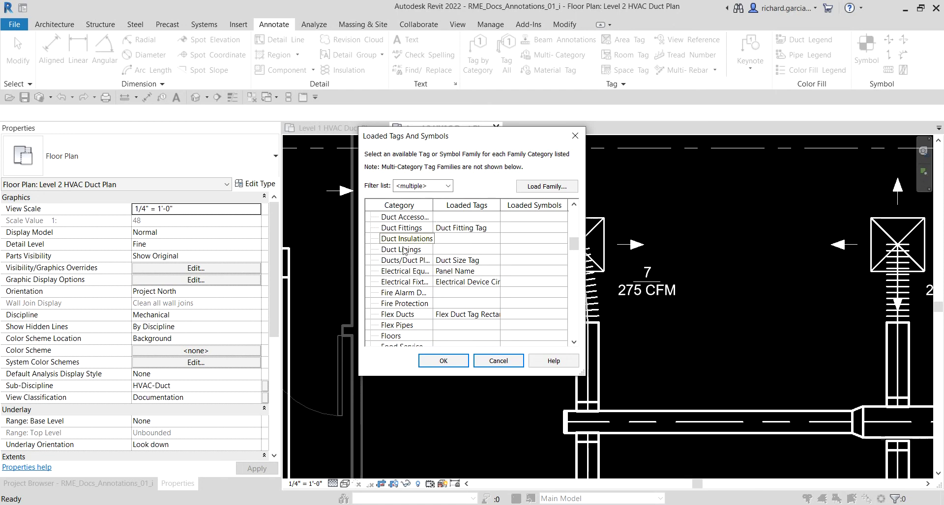
pyautogui.click(406, 265)
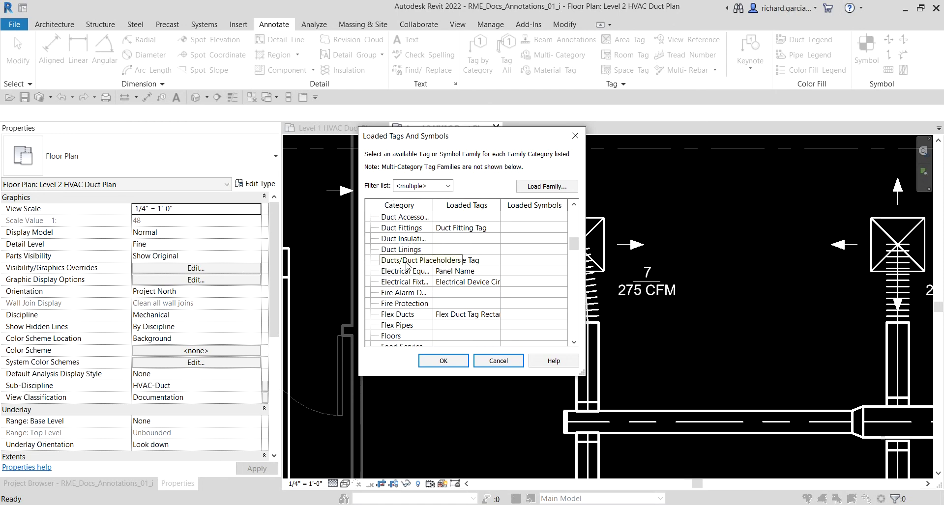
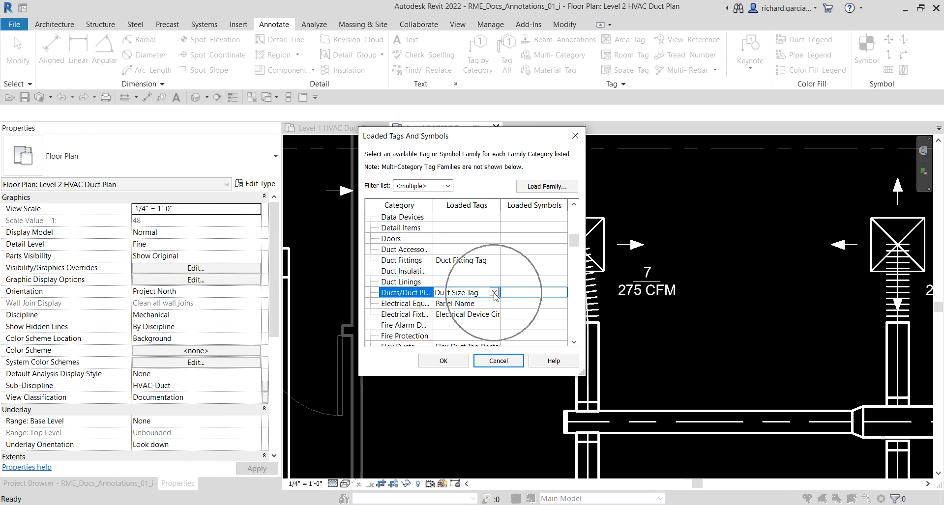
pyautogui.click(494, 293)
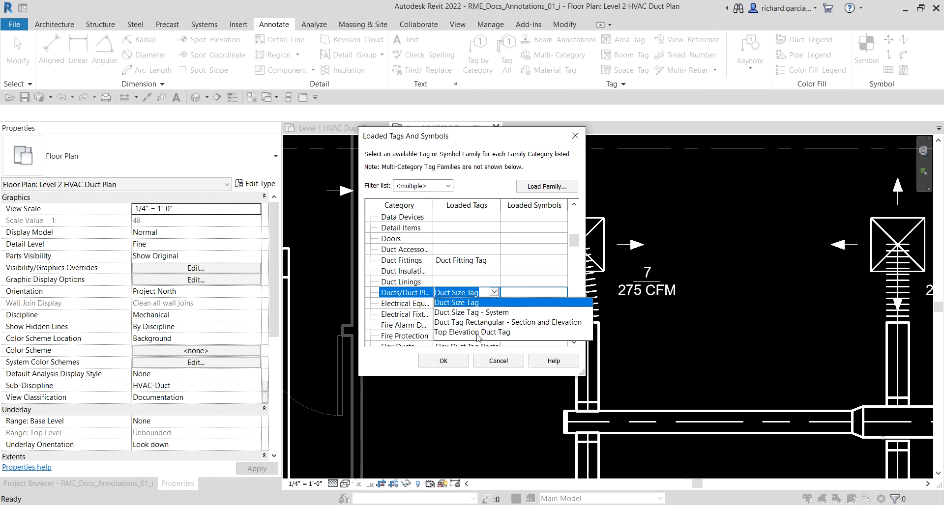
pyautogui.click(488, 313)
pyautogui.press('Down')
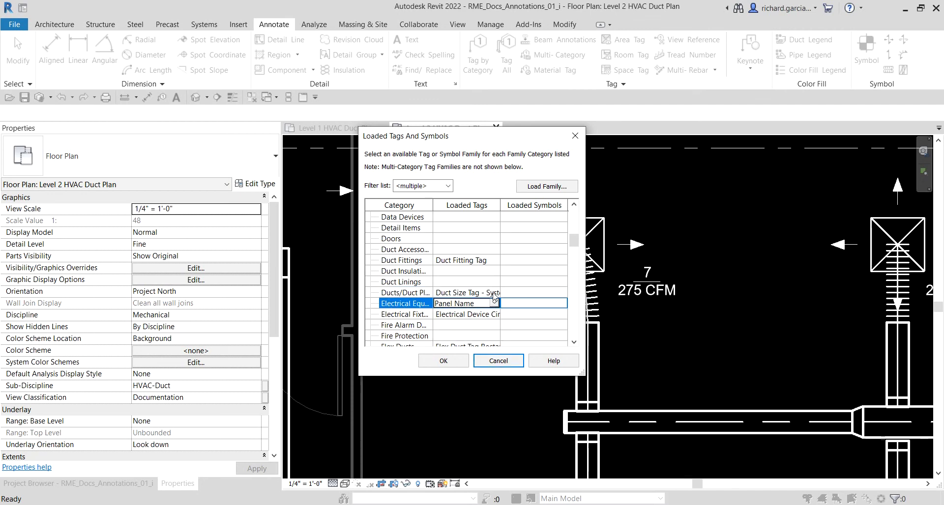
# Change the loaded tag for Ducts/Duct Placeholders to Top Elevation Duct Tag.
pyautogui.click(494, 293)
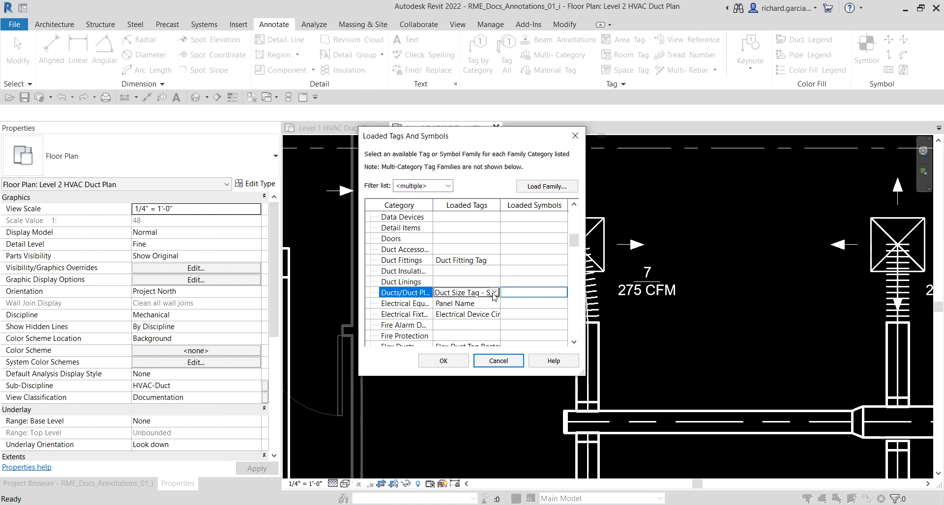
pyautogui.click(494, 293)
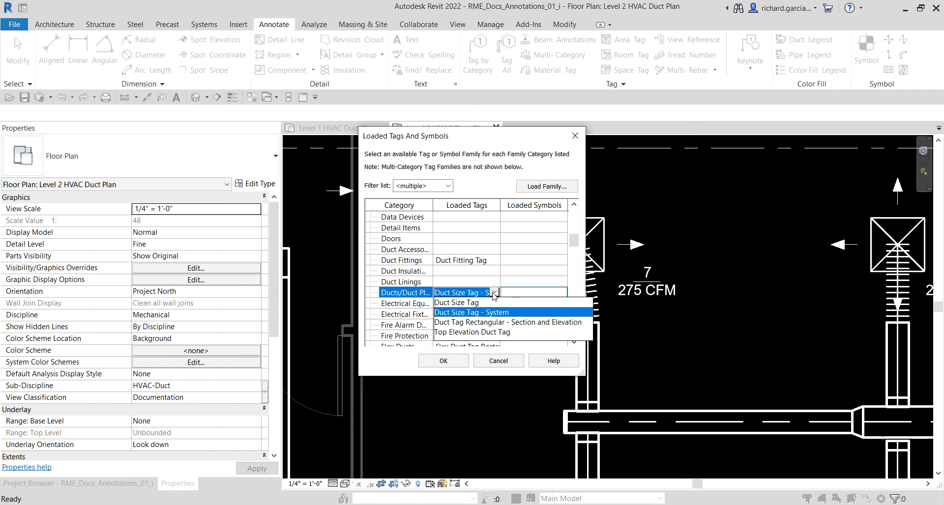
pyautogui.click(481, 332)
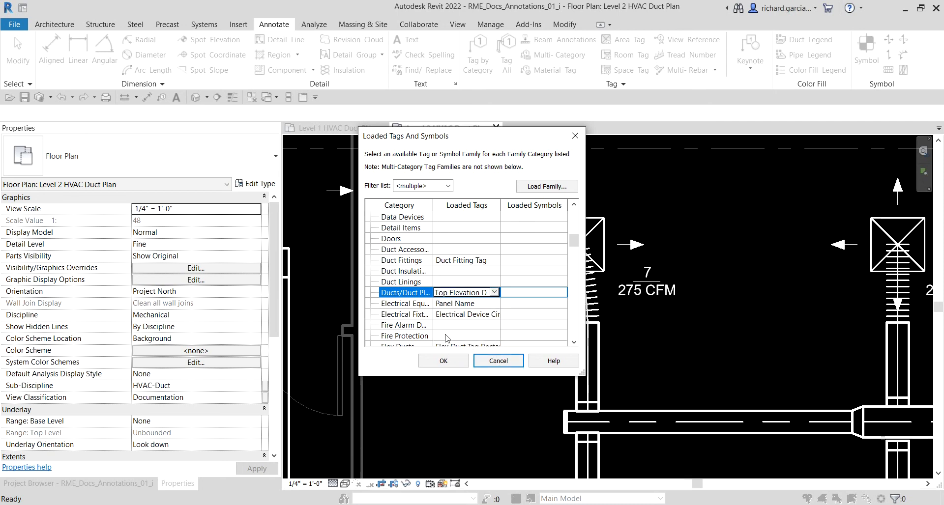
# Examine which loaded tag families are available for the Flex Ducts category.
pyautogui.scroll(-1, 447, 337)
pyautogui.click(460, 315)
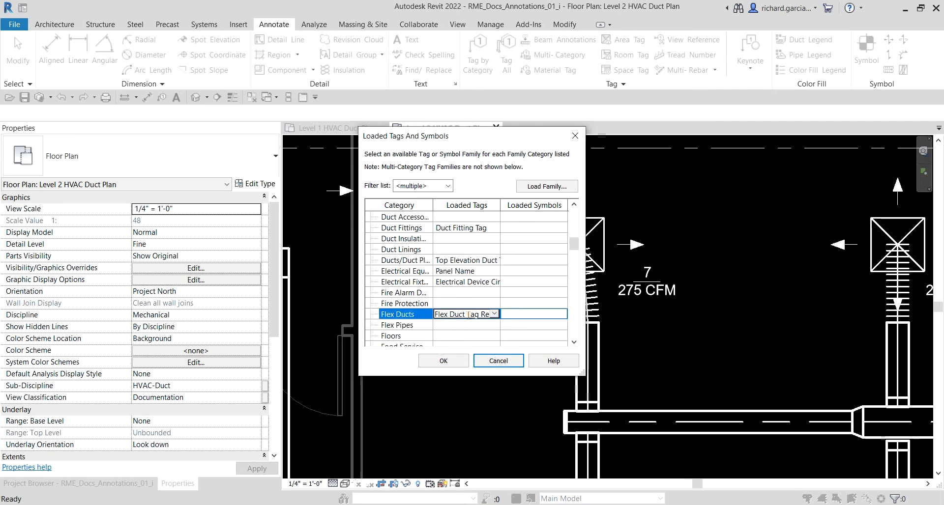
pyautogui.click(493, 314)
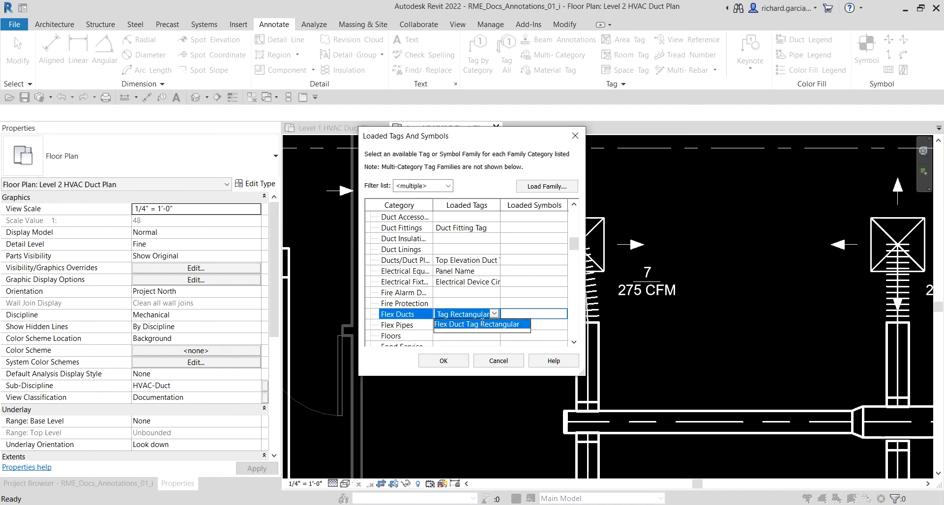
pyautogui.click(477, 326)
pyautogui.click(477, 326)
pyautogui.click(483, 317)
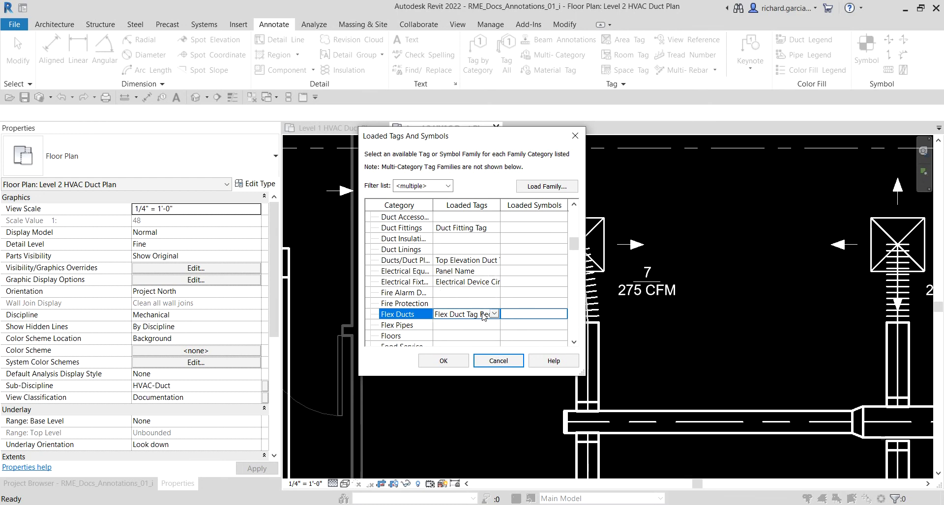
pyautogui.click(494, 314)
pyautogui.click(496, 321)
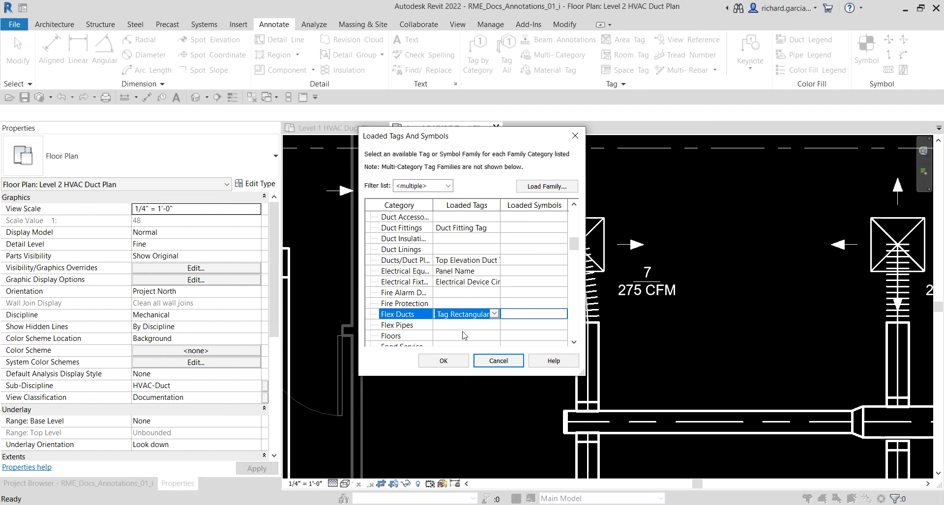
pyautogui.click(494, 313)
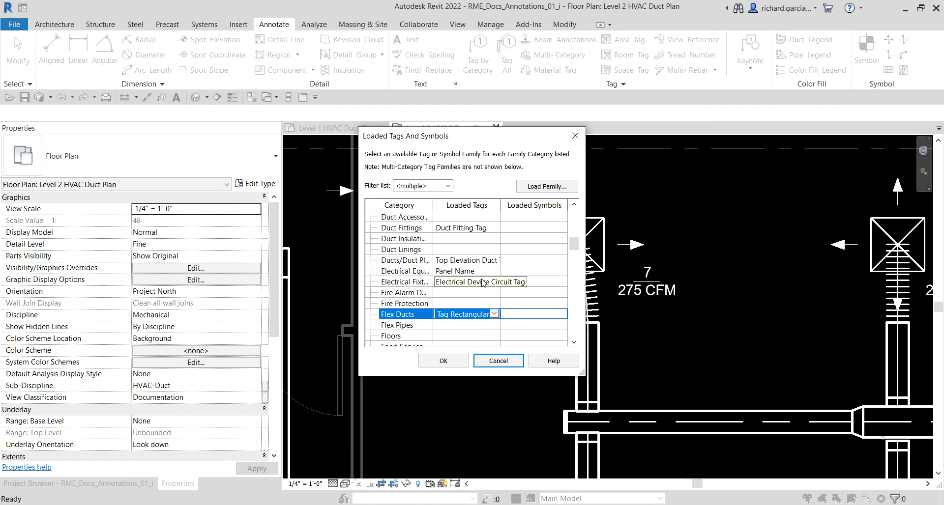
pyautogui.click(484, 283)
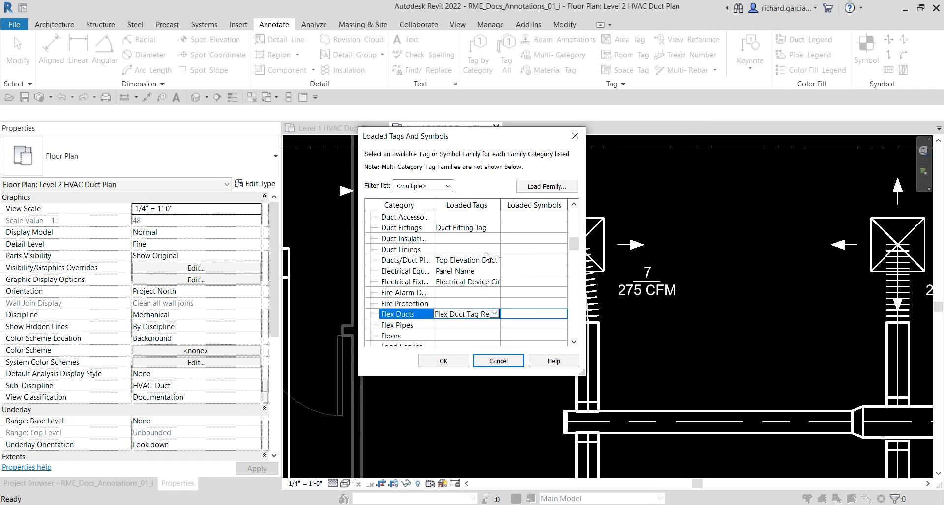
# Keep Top Elevation Duct Tag as the loaded tag for Ducts/Duct Placeholders and apply the loaded tag settings.
pyautogui.scroll(1, 494, 256)
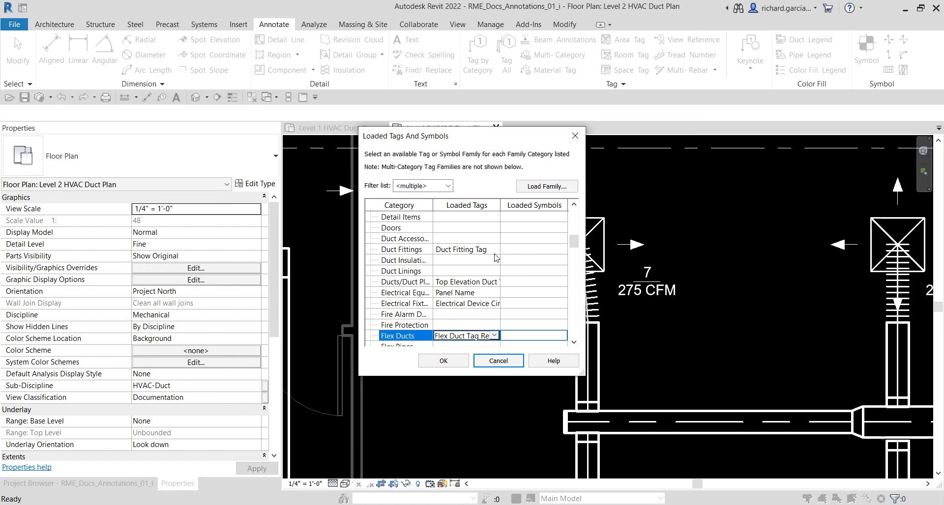
pyautogui.click(494, 282)
pyautogui.click(494, 281)
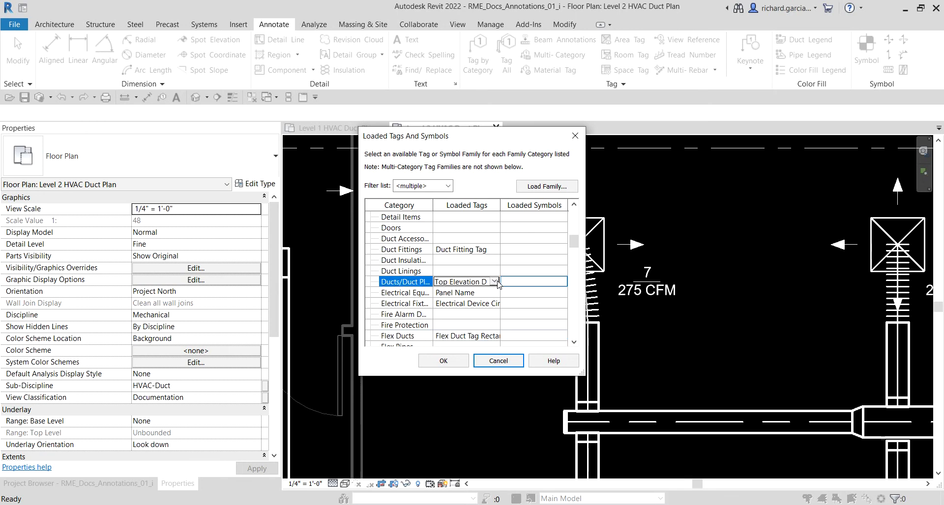
pyautogui.click(494, 282)
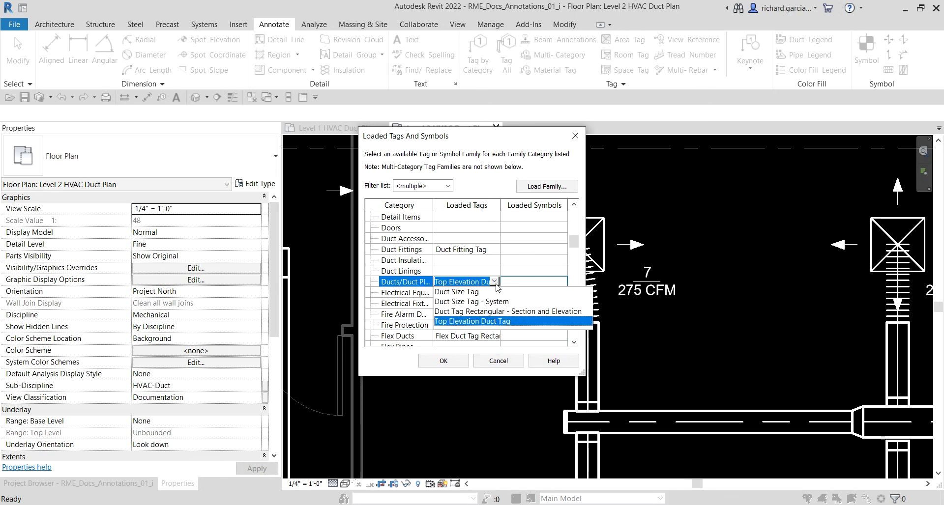
pyautogui.click(487, 321)
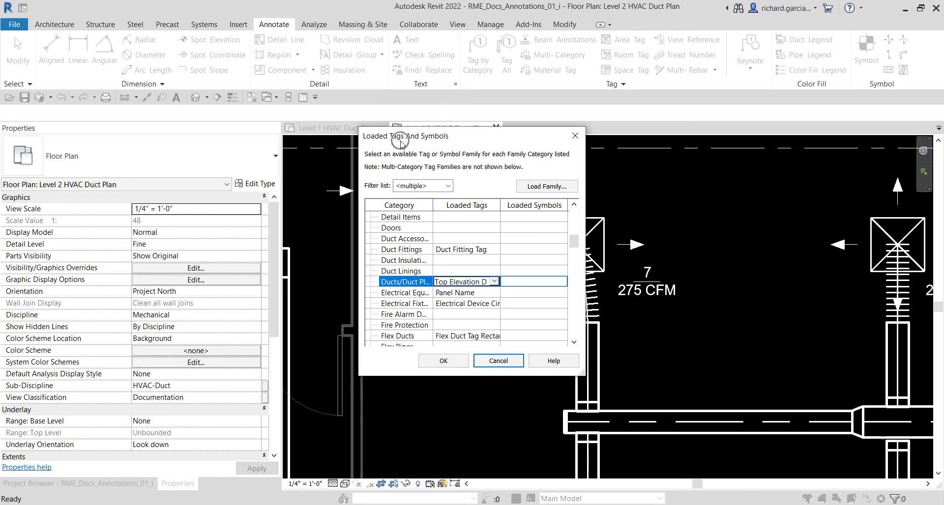
pyautogui.click(443, 361)
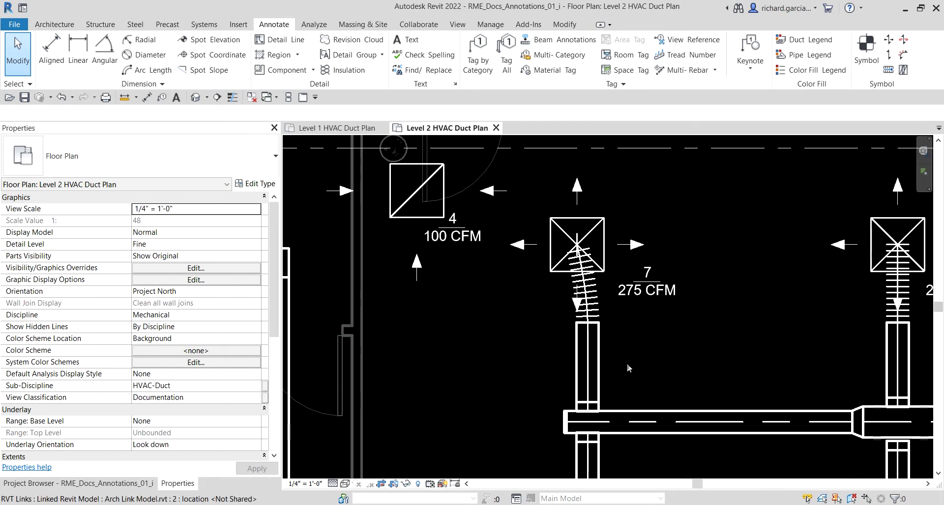
# Tag the two adjoining horizontal main duct segments by category with top elevation tags, without leaders.
pyautogui.scroll(-2, 627, 361)
pyautogui.scroll(3, 479, 358)
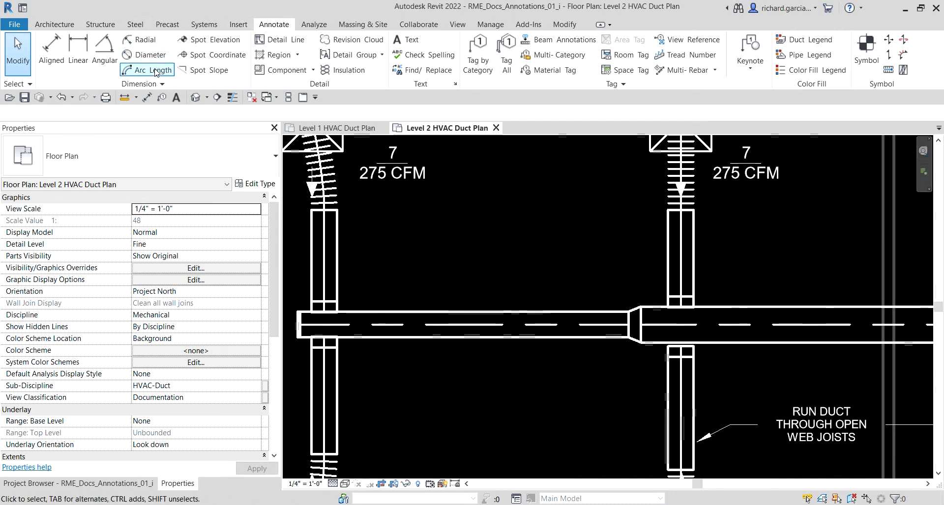
pyautogui.click(162, 98)
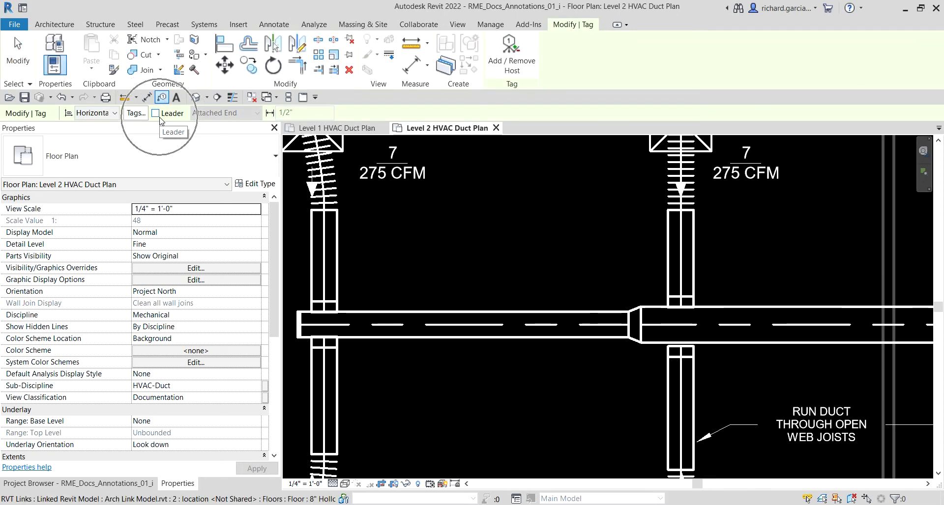
pyautogui.click(522, 326)
pyautogui.scroll(-4, 525, 327)
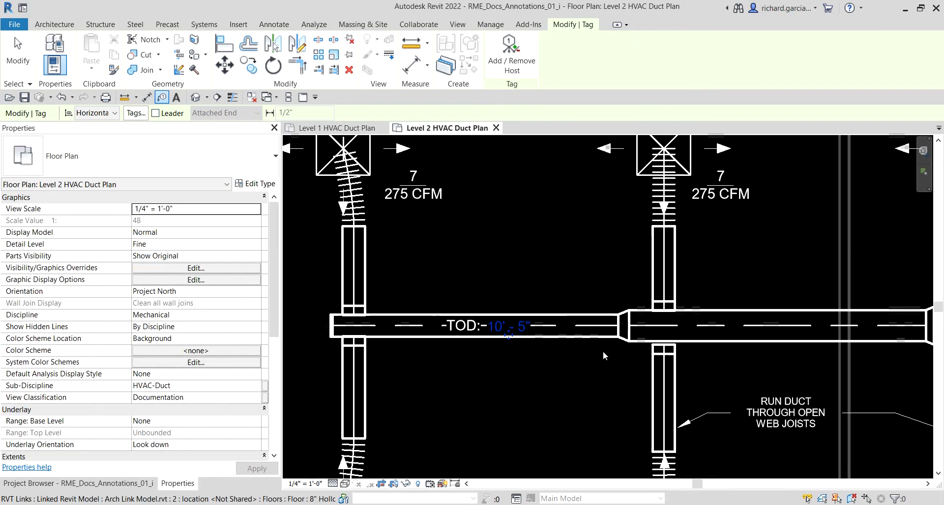
pyautogui.scroll(3, 643, 304)
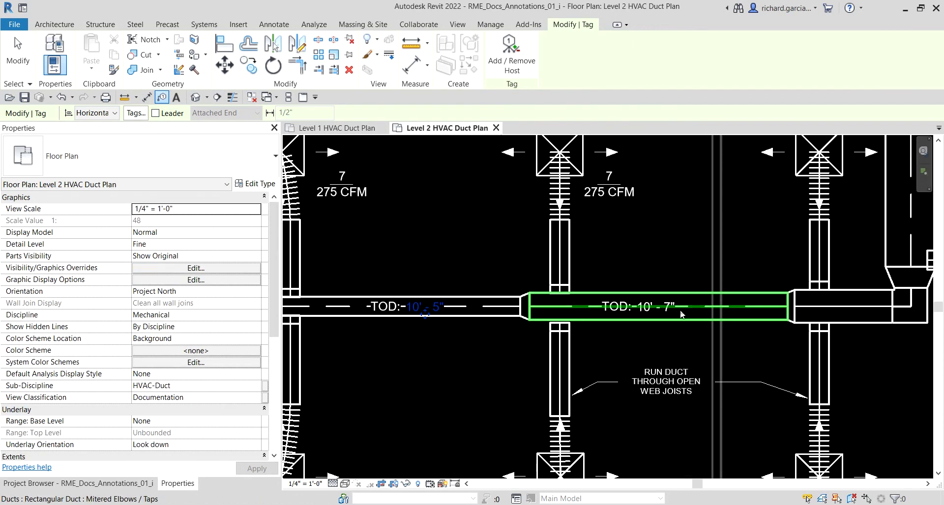
pyautogui.click(646, 305)
pyautogui.scroll(-3, 512, 358)
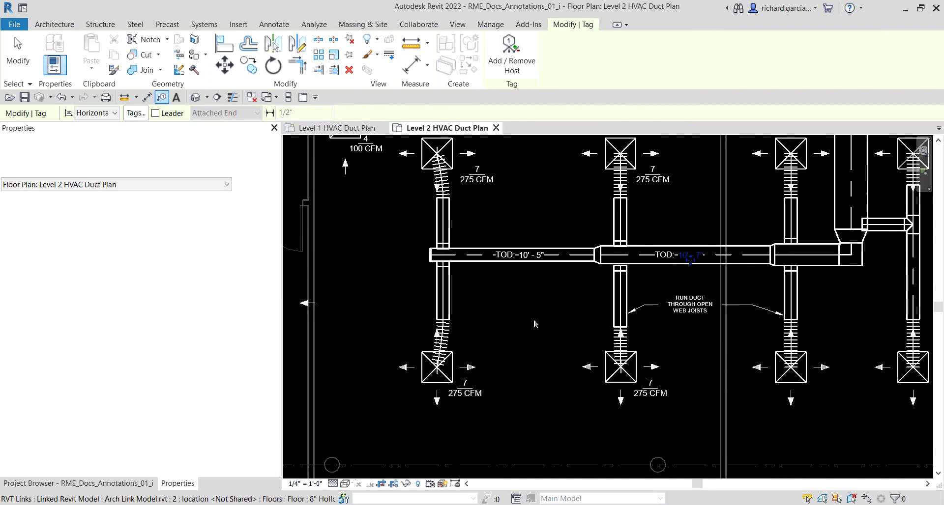
# Tag the flex duct of the lower diffuser at the main duct's closed end and move the tag beside the duct.
pyautogui.scroll(4, 464, 340)
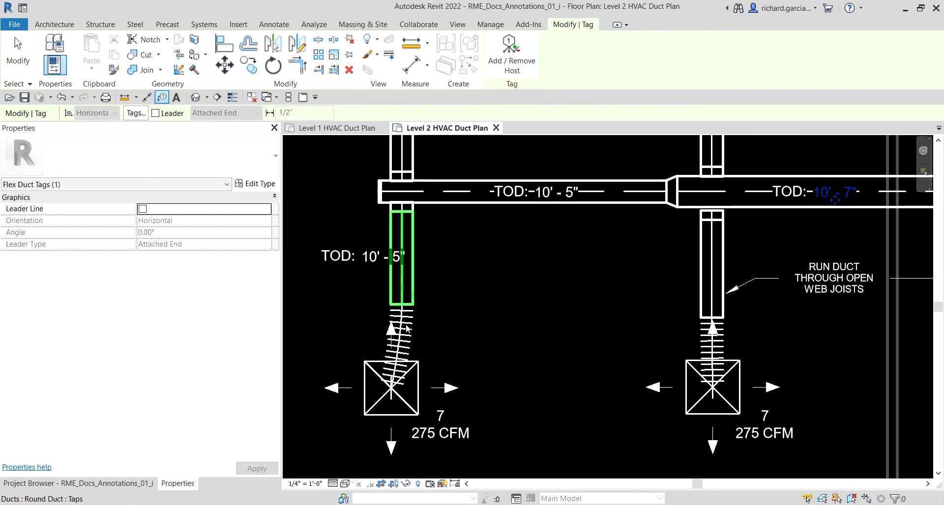
pyautogui.scroll(3, 410, 336)
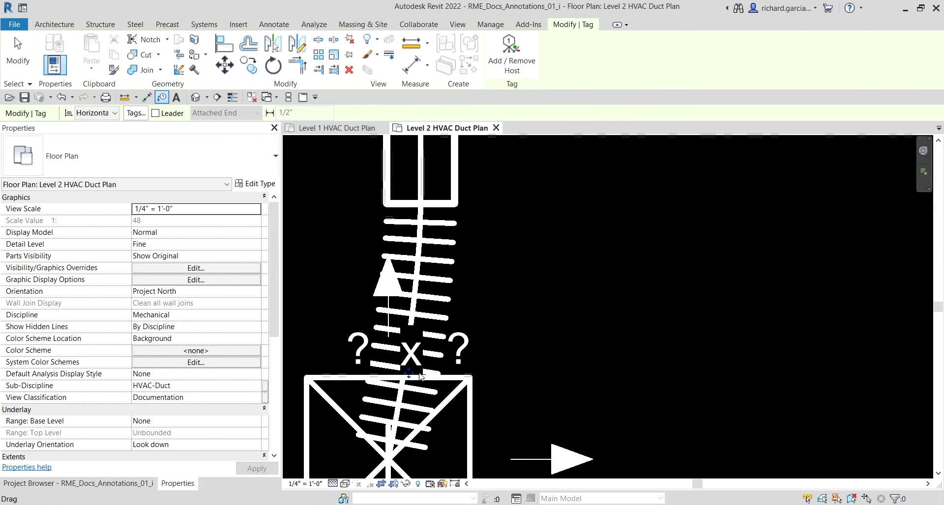
pyautogui.moveTo(411, 376); pyautogui.dragTo(557, 315)
pyautogui.press('Escape')
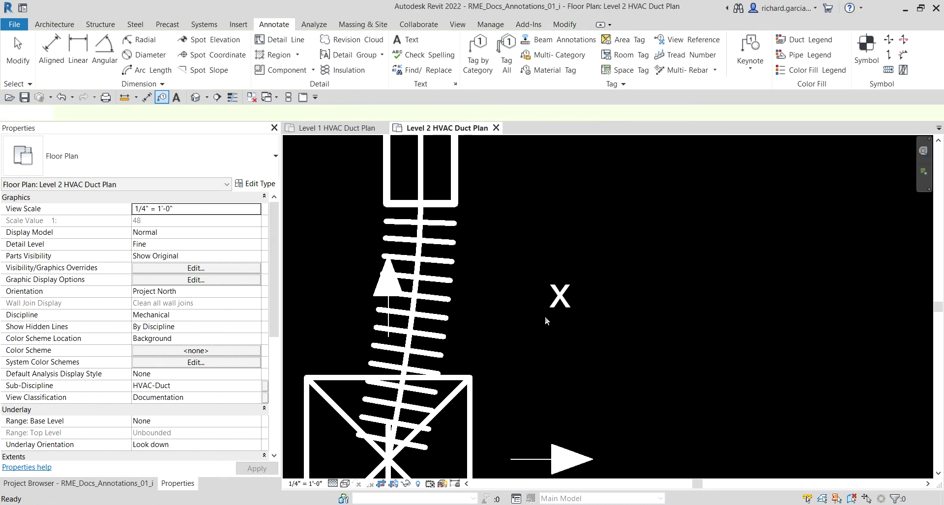
# Open the Flex Duct Tag Rectangular family, inspect its two labels, and return to the Level 2 HVAC Duct Plan.
pyautogui.click(559, 306)
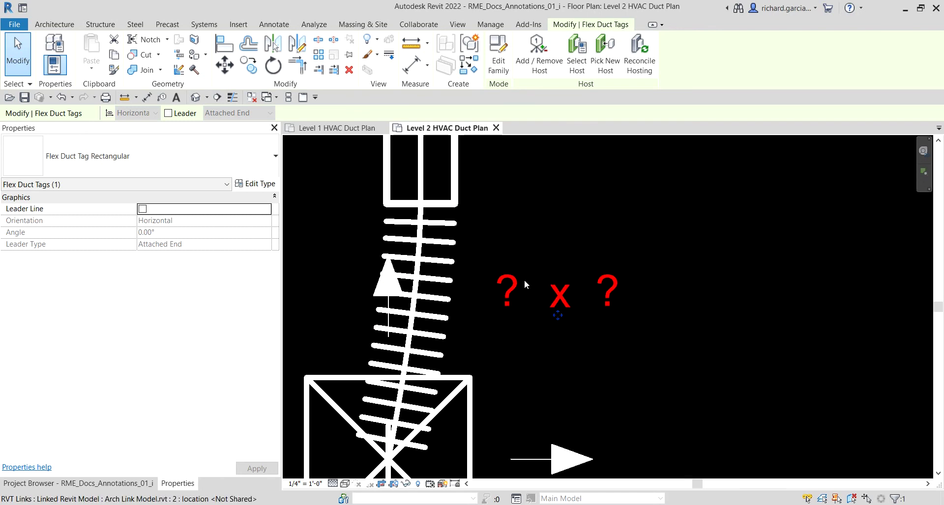
pyautogui.click(758, 307)
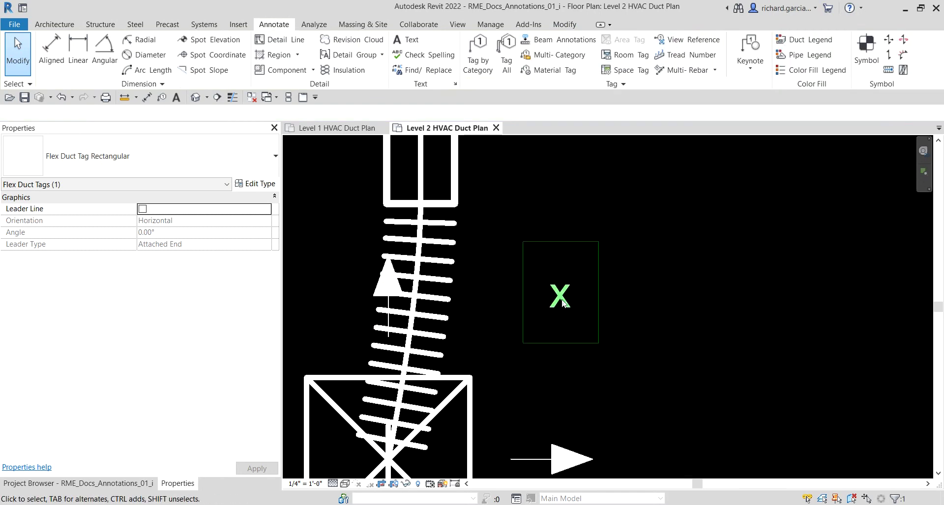
pyautogui.click(562, 299)
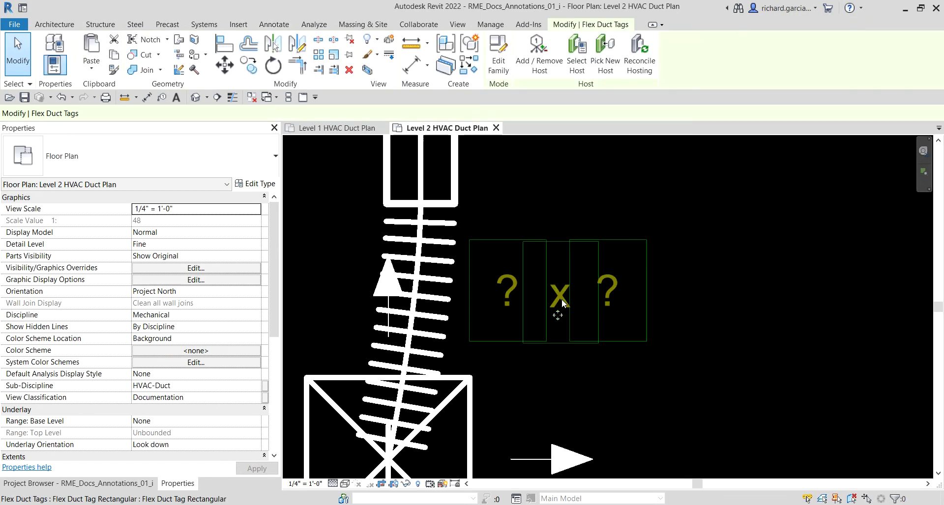
pyautogui.click(494, 62)
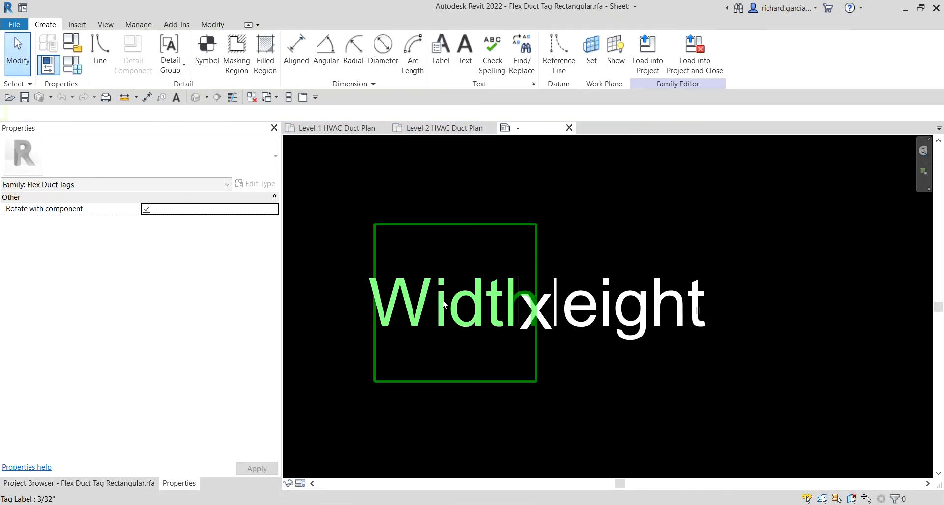
pyautogui.click(406, 297)
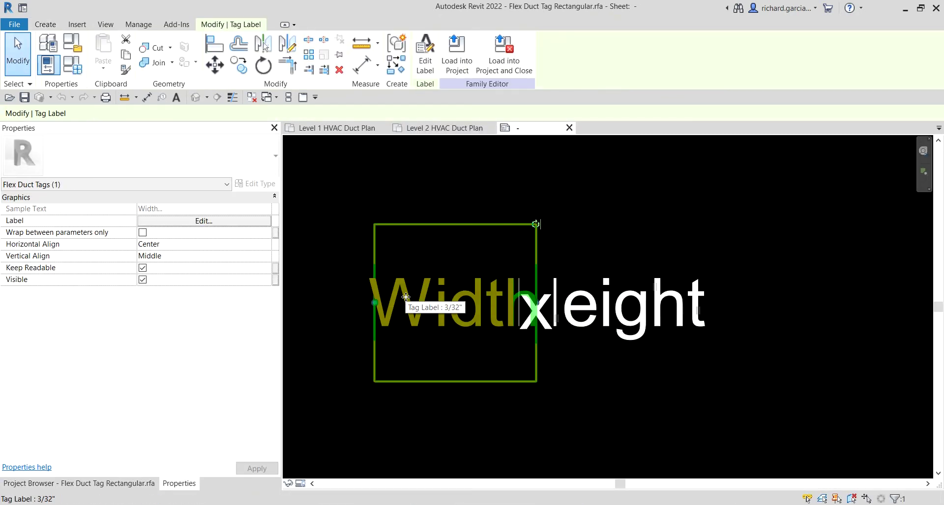
pyautogui.click(644, 306)
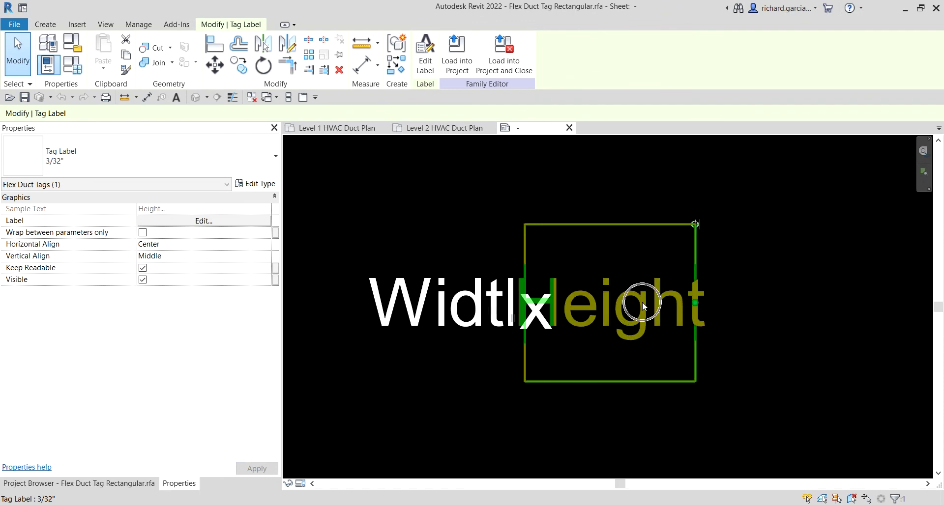
pyautogui.click(569, 128)
pyautogui.click(499, 266)
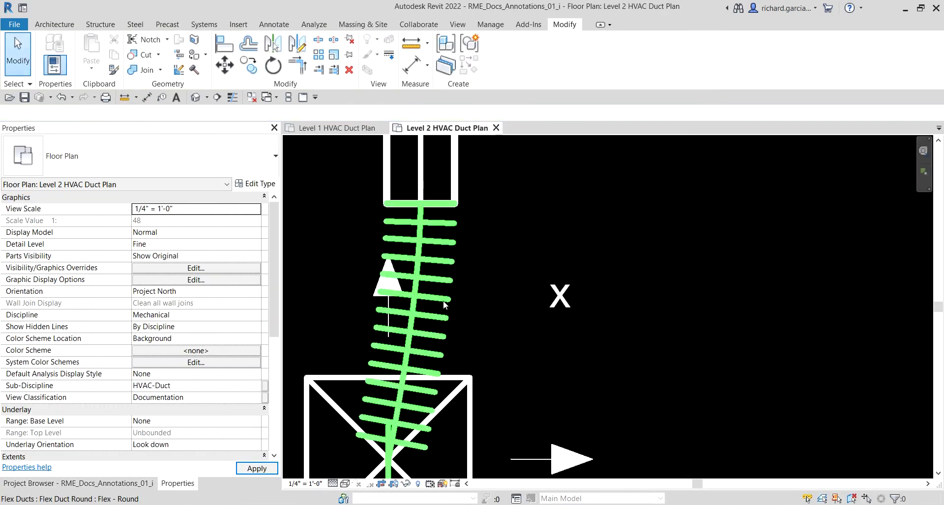
# Check the flex duct's properties and delete the rectangular flex duct tag beside it.
pyautogui.click(443, 300)
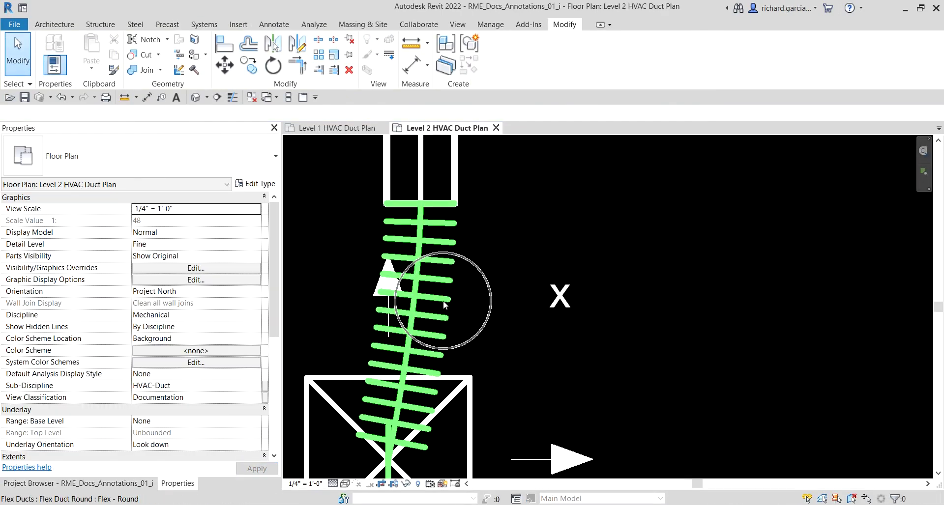
pyautogui.click(441, 267)
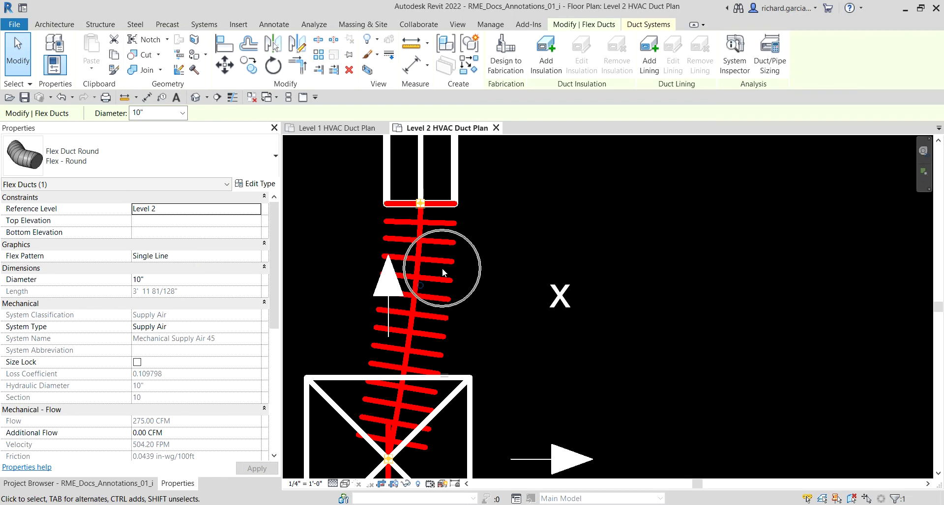
pyautogui.click(568, 299)
pyautogui.press('Delete')
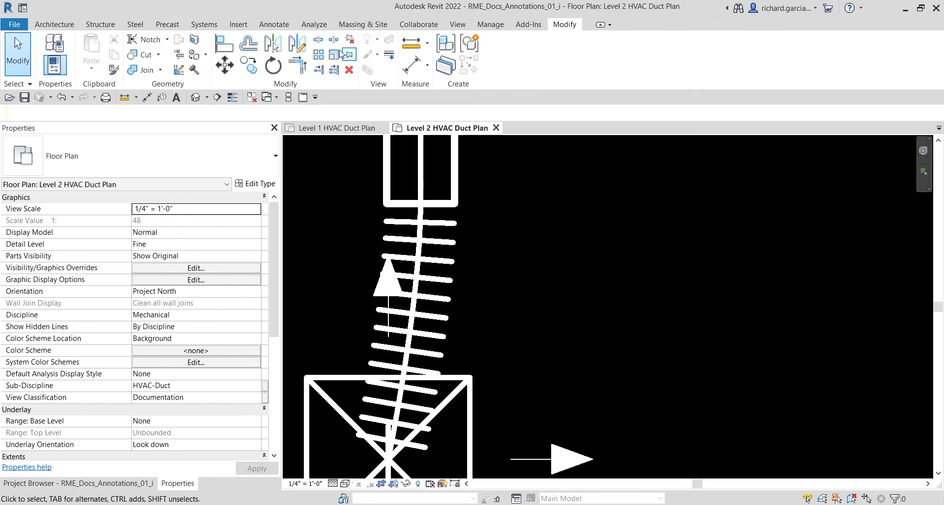
# Reopen the loaded tags and symbols list, review the tag families available for Flex Ducts, and close it without changes.
pyautogui.click(274, 25)
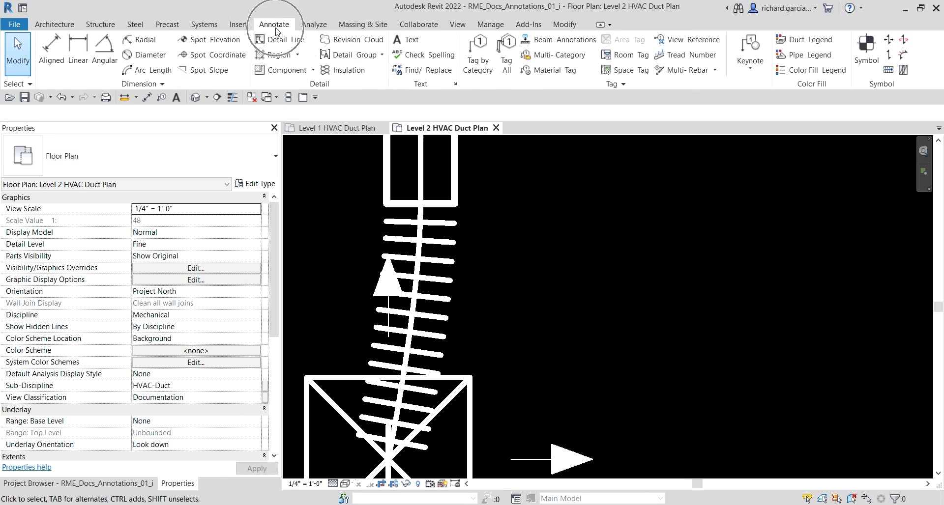
pyautogui.click(612, 85)
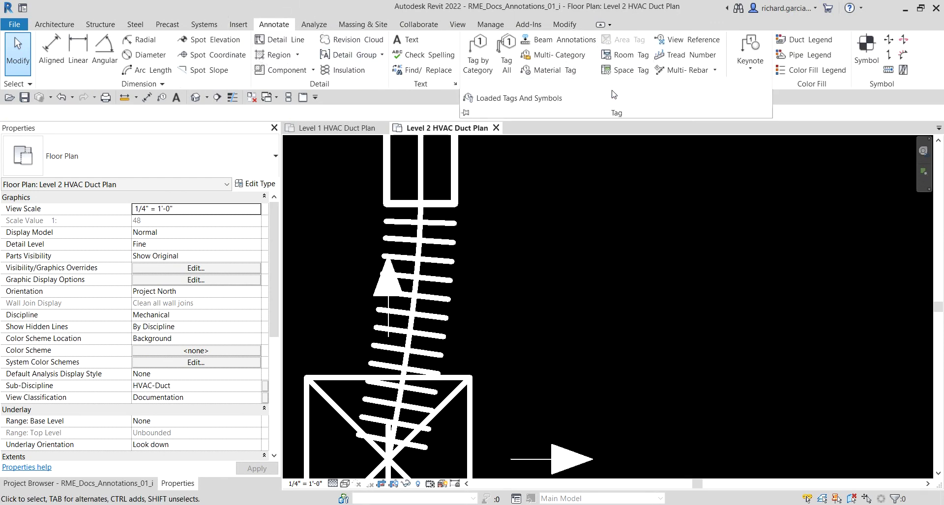
pyautogui.click(520, 102)
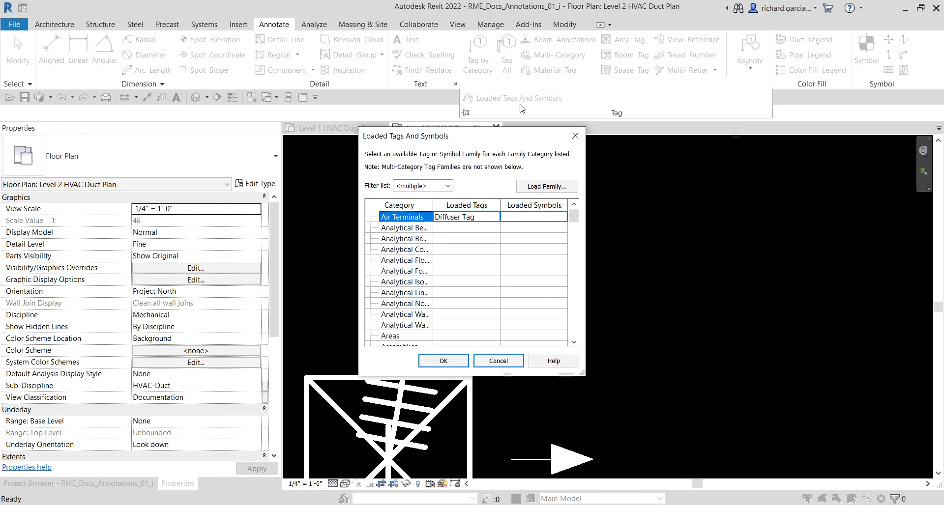
pyautogui.scroll(-10, 511, 305)
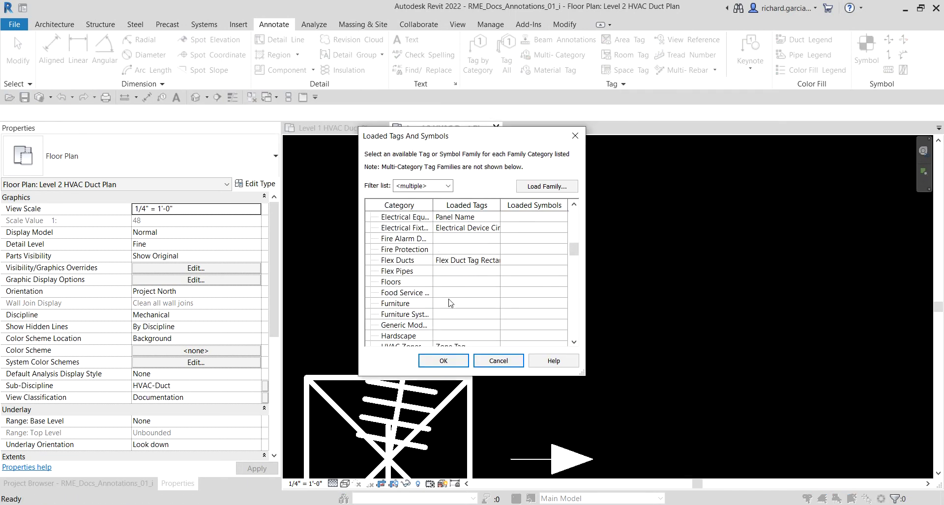
pyautogui.click(491, 261)
pyautogui.click(496, 260)
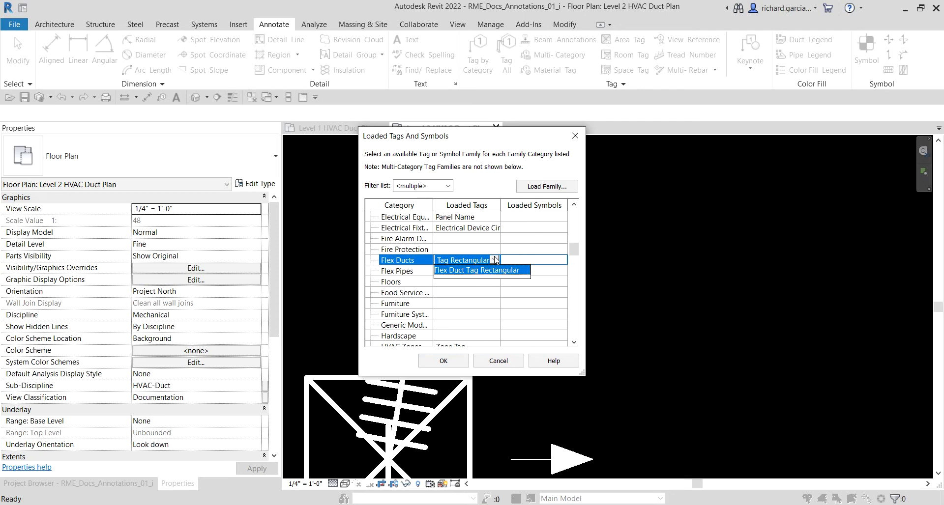
pyautogui.click(496, 261)
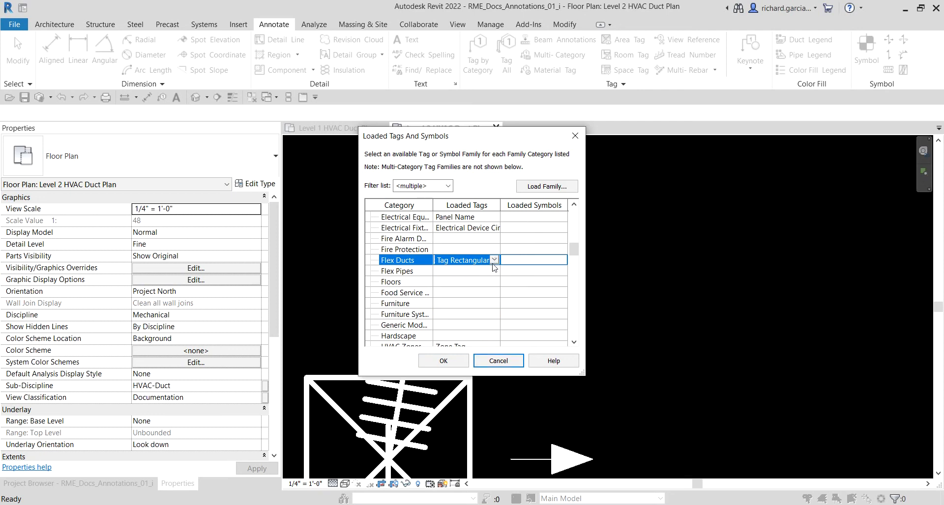
pyautogui.click(527, 258)
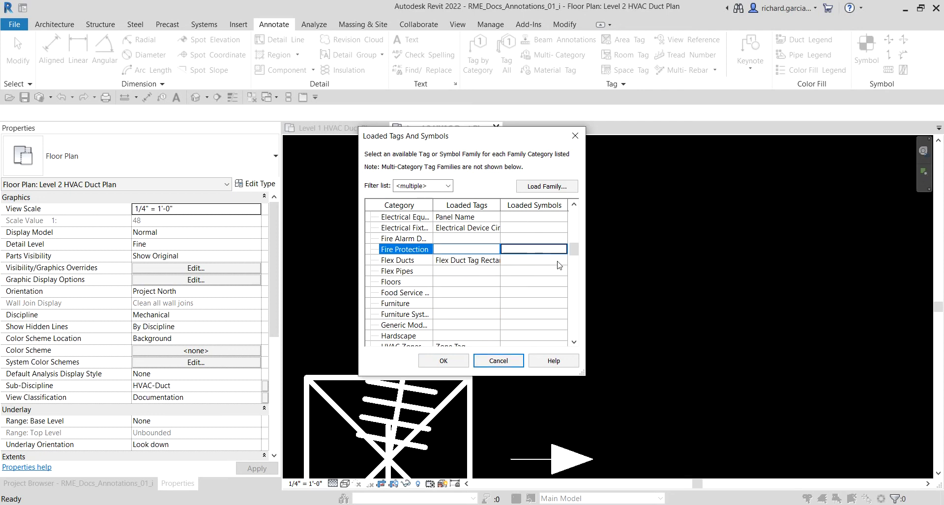
pyautogui.click(485, 261)
pyautogui.click(495, 261)
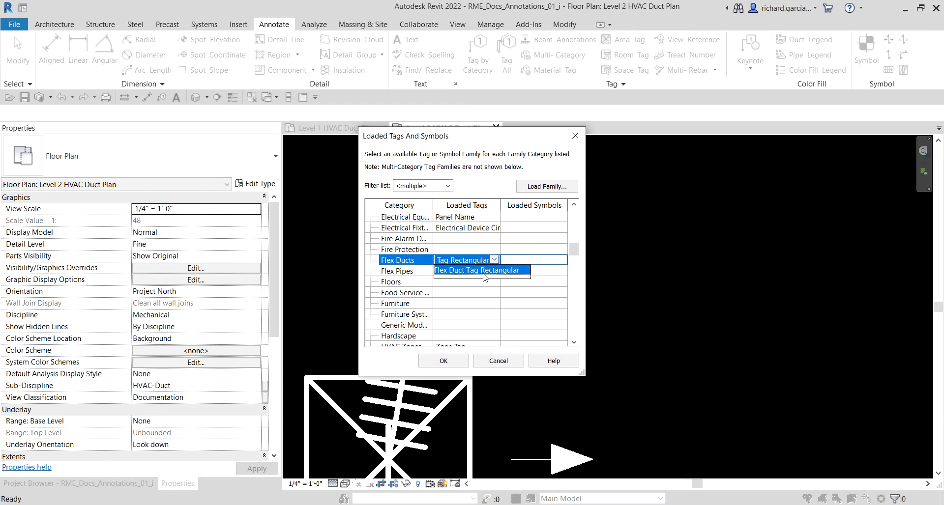
pyautogui.click(415, 401)
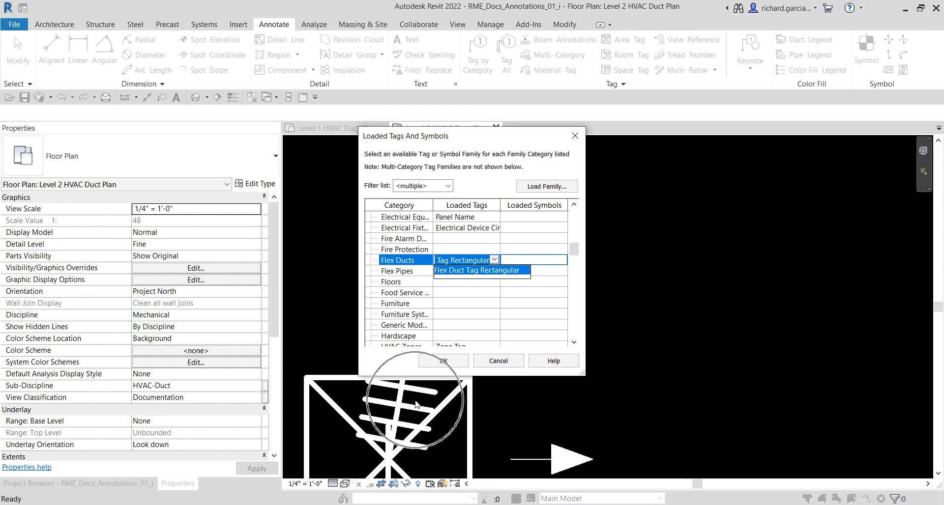
pyautogui.click(421, 392)
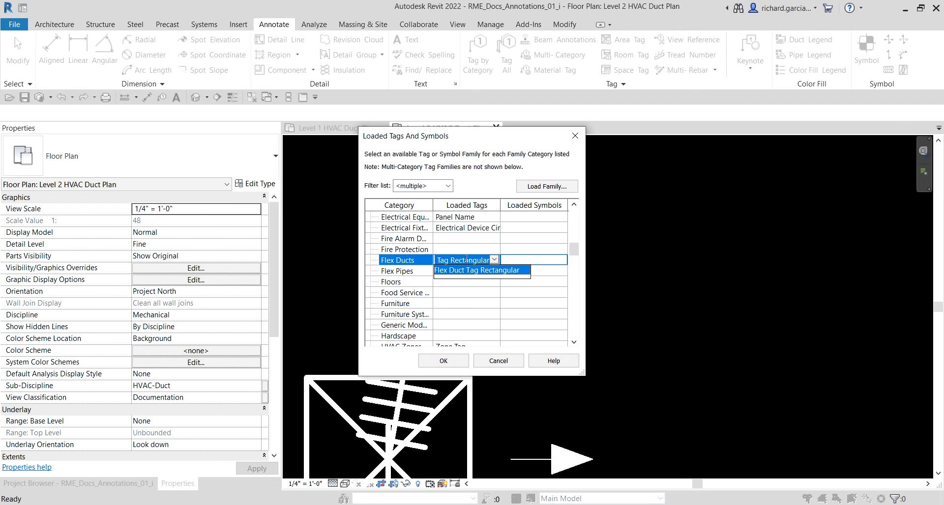
pyautogui.click(466, 258)
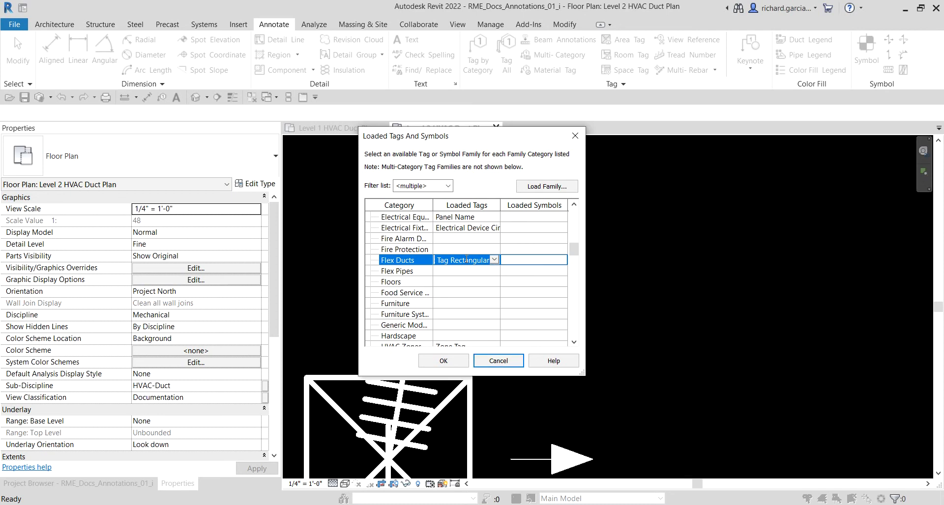
pyautogui.click(574, 135)
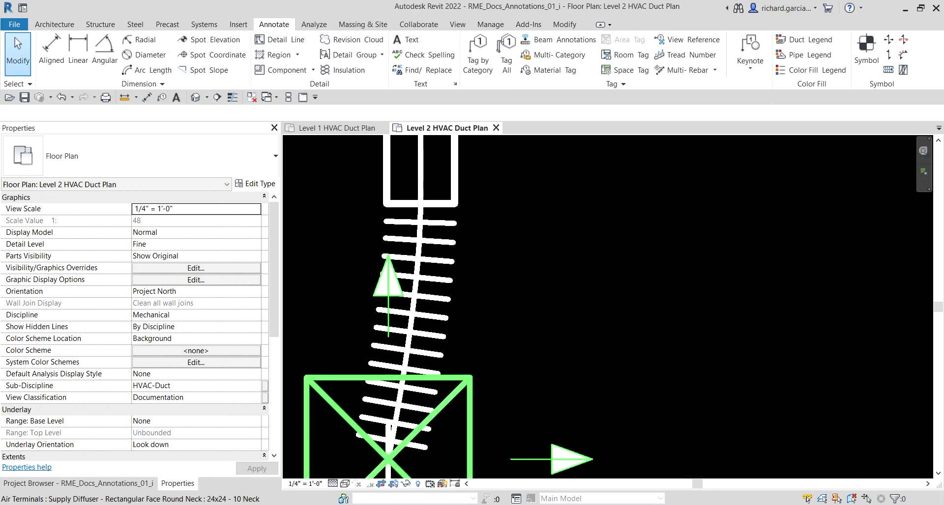
# Tag the lower branch duct nearest the main duct's closed end with a top elevation tag, using an attached-end leader.
pyautogui.scroll(-6, 563, 294)
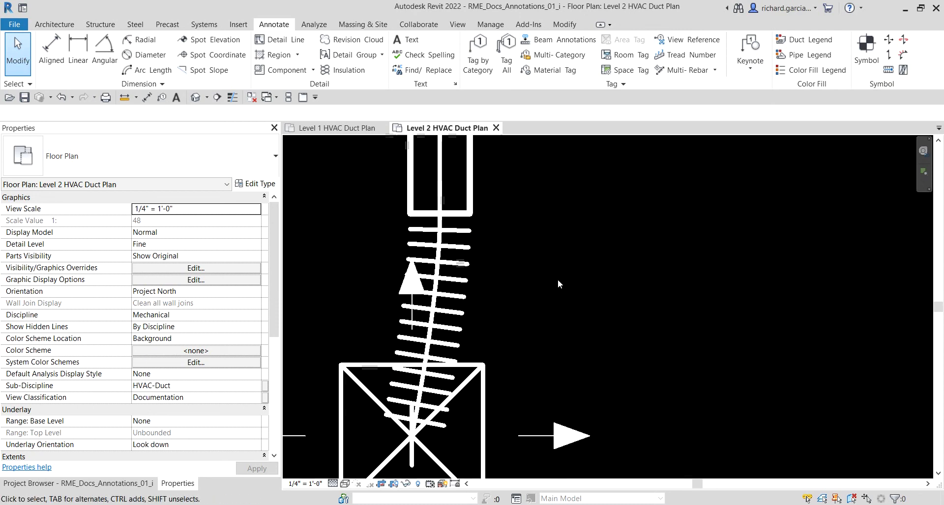
pyautogui.moveTo(554, 276); pyautogui.dragTo(457, 329, button='middle')
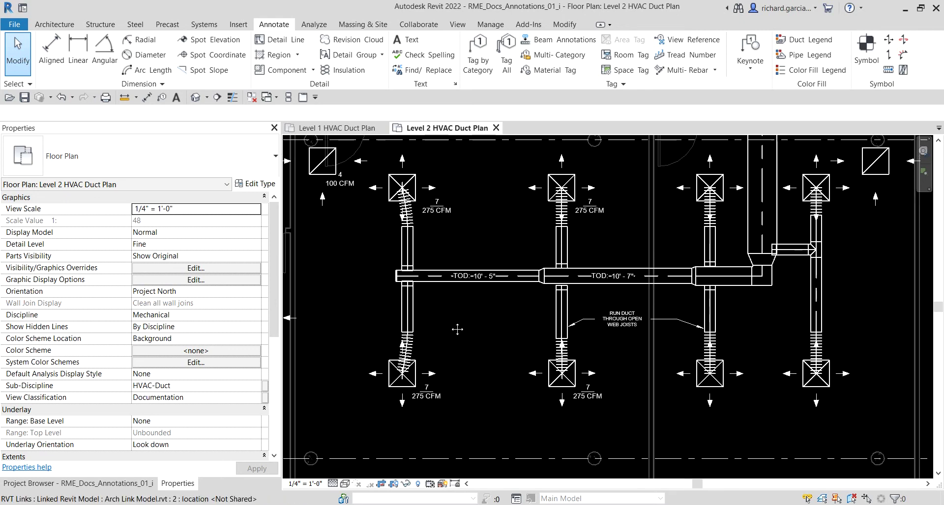
pyautogui.click(162, 98)
pyautogui.click(160, 117)
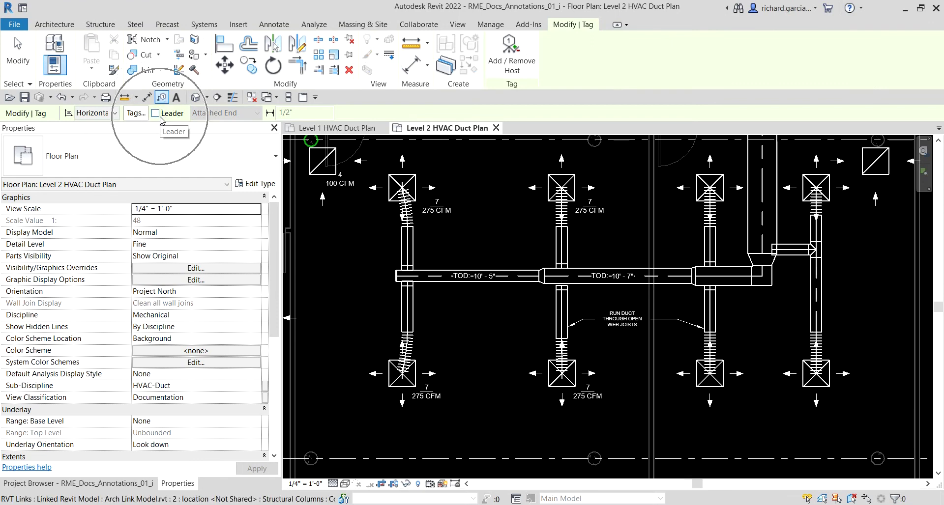
pyautogui.click(155, 113)
pyautogui.scroll(3, 423, 320)
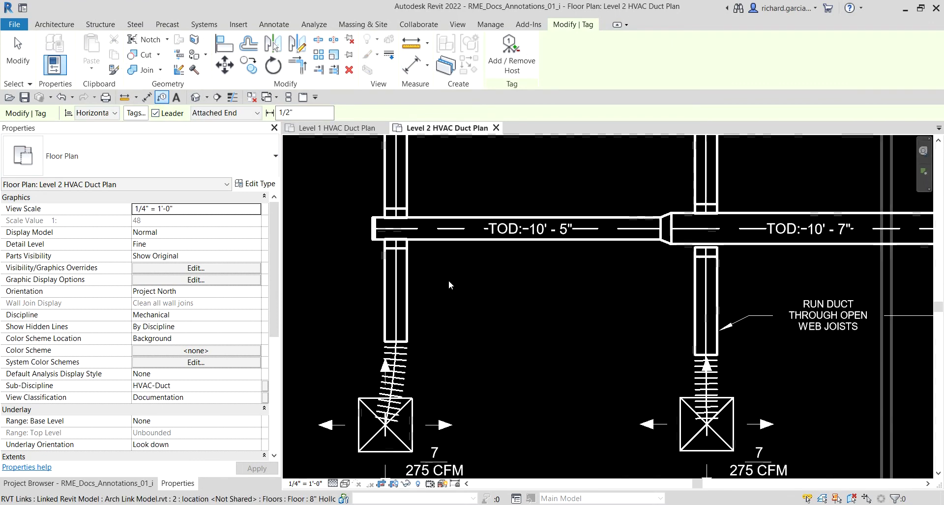
pyautogui.click(401, 305)
pyautogui.moveTo(401, 305); pyautogui.dragTo(526, 315)
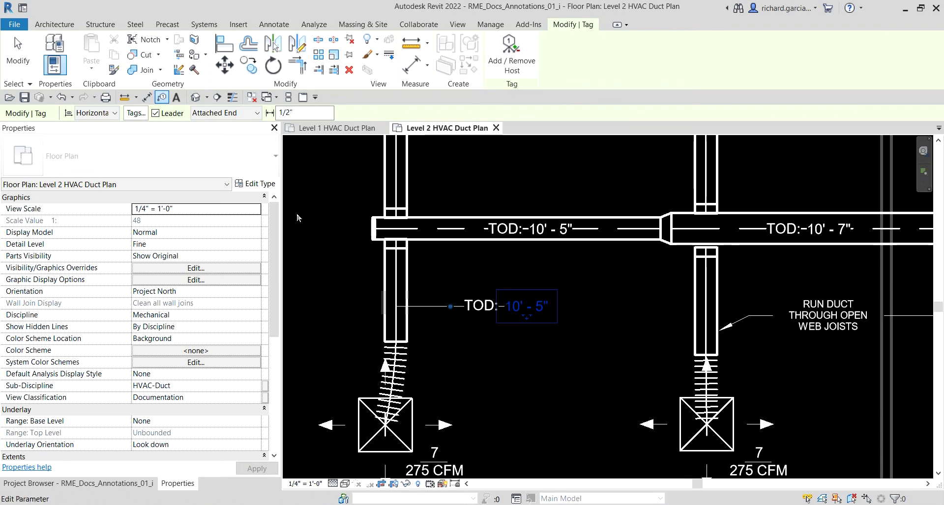
pyautogui.click(18, 52)
# Move the elbow of the branch duct tag's leader up and toward the tag so the leader slopes down to the text.
pyautogui.scroll(3, 508, 323)
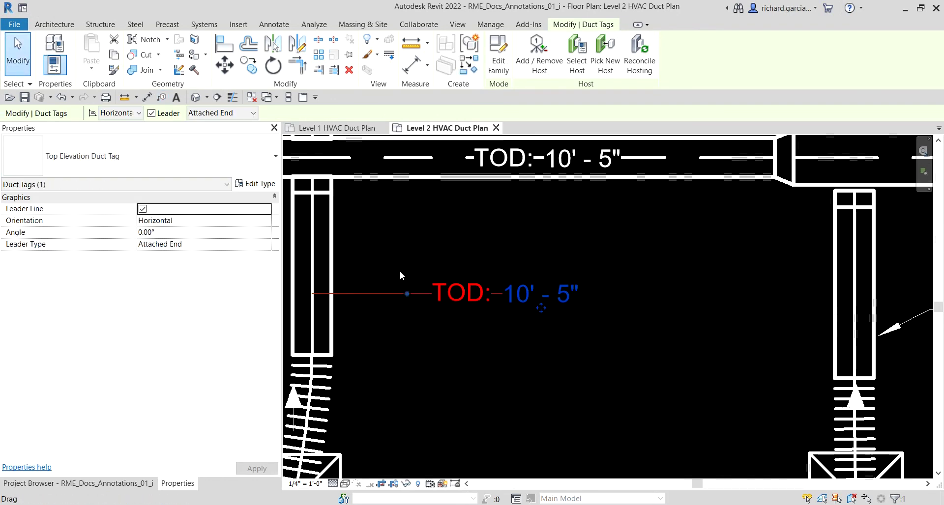
pyautogui.moveTo(400, 275); pyautogui.dragTo(482, 246)
pyautogui.click(509, 405)
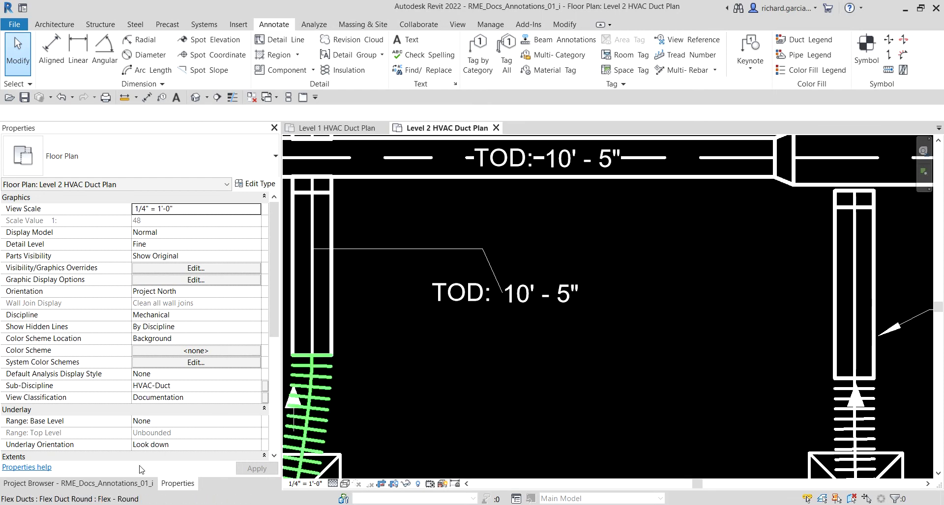
# Open the Level 1 HVAC Pipe Plan_A view from the HVAC-Pipe documentation floor plans.
pyautogui.click(121, 486)
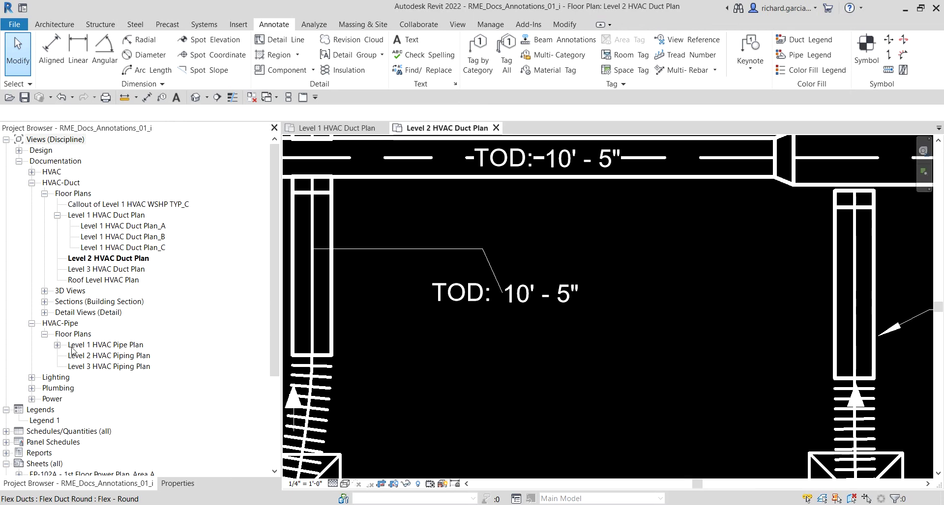
pyautogui.click(57, 345)
pyautogui.click(137, 356)
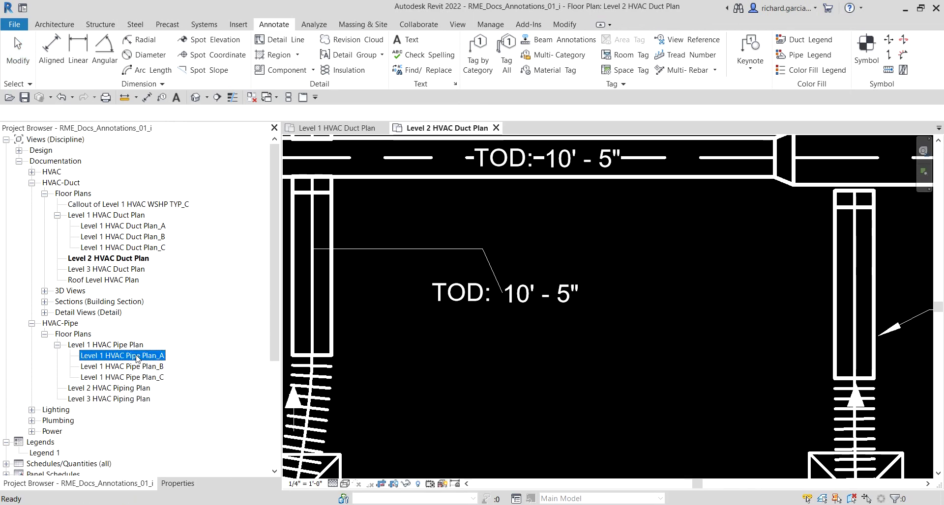
pyautogui.doubleClick(137, 356)
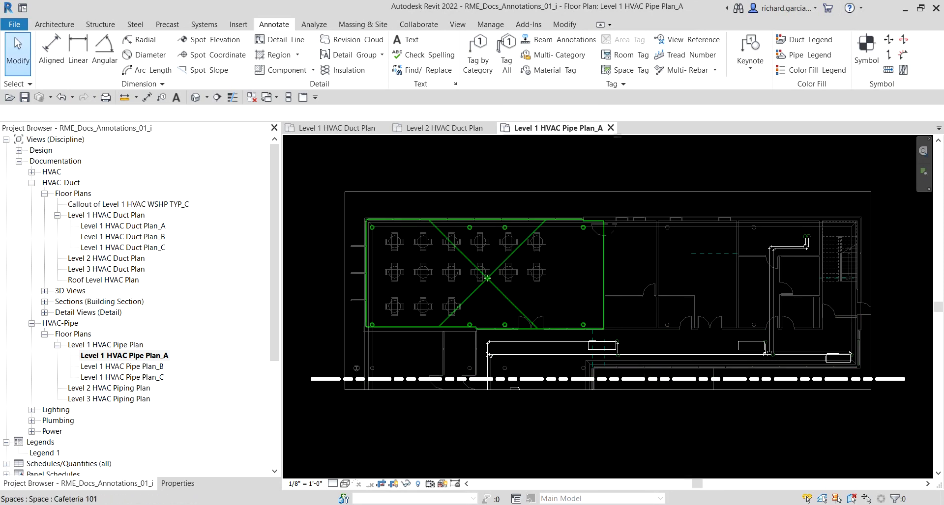
# Tag the upper horizontal pipe below the cafeteria by category with an attached-end leader.
pyautogui.click(163, 98)
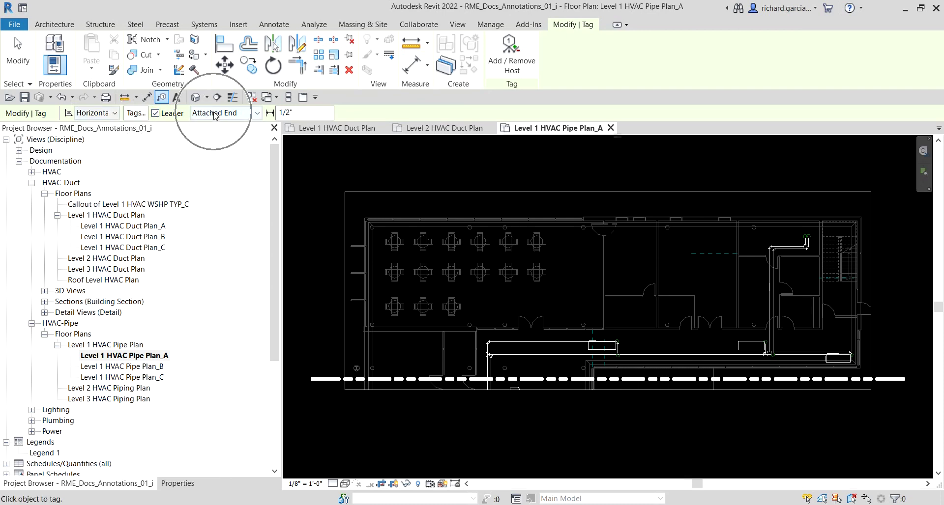
pyautogui.scroll(4, 541, 355)
pyautogui.scroll(3, 509, 355)
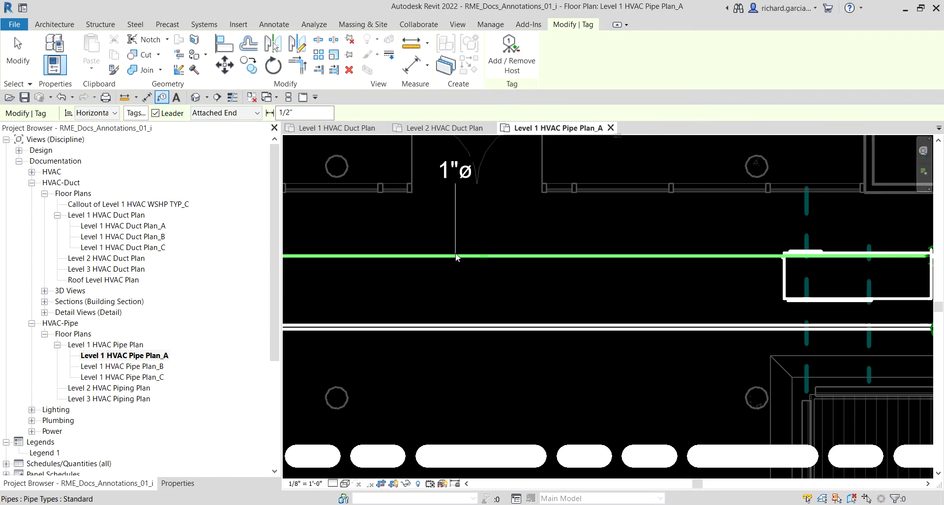
pyautogui.click(474, 256)
# Tag the mechanical unit beside the foot of the vertical pipes in the same plan, with a leader.
pyautogui.scroll(-3, 516, 275)
pyautogui.moveTo(592, 294); pyautogui.dragTo(425, 299, button='middle')
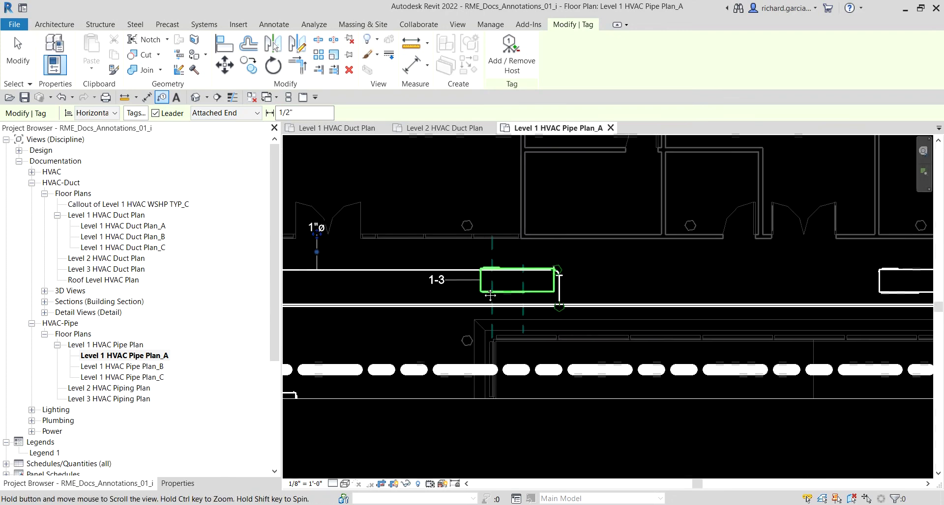
pyautogui.moveTo(636, 278); pyautogui.dragTo(539, 265, button='middle')
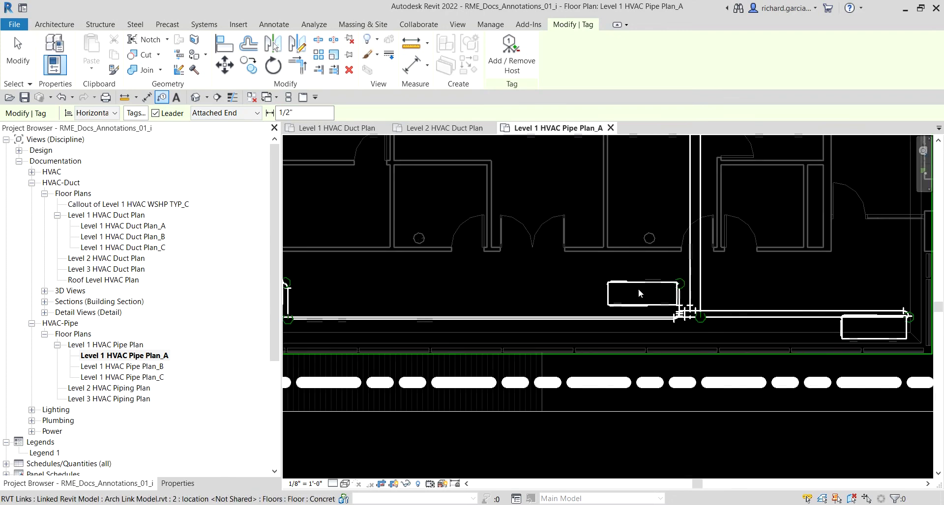
pyautogui.click(610, 298)
# Tag the nearer vertical pipe above the tagged unit and the horizontal pipe running between the two units.
pyautogui.moveTo(577, 268); pyautogui.dragTo(586, 332, button='middle')
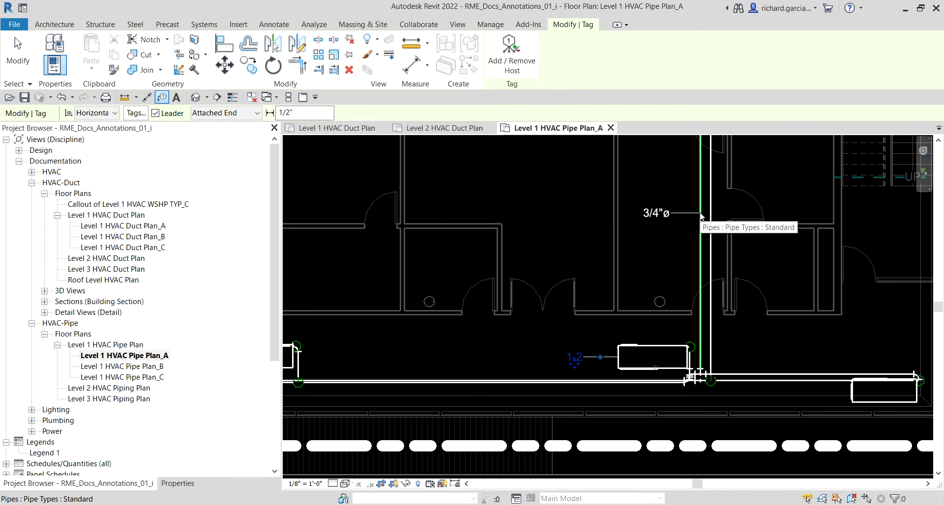
pyautogui.click(701, 217)
pyautogui.scroll(-2, 629, 252)
pyautogui.moveTo(551, 301); pyautogui.dragTo(664, 275, button='middle')
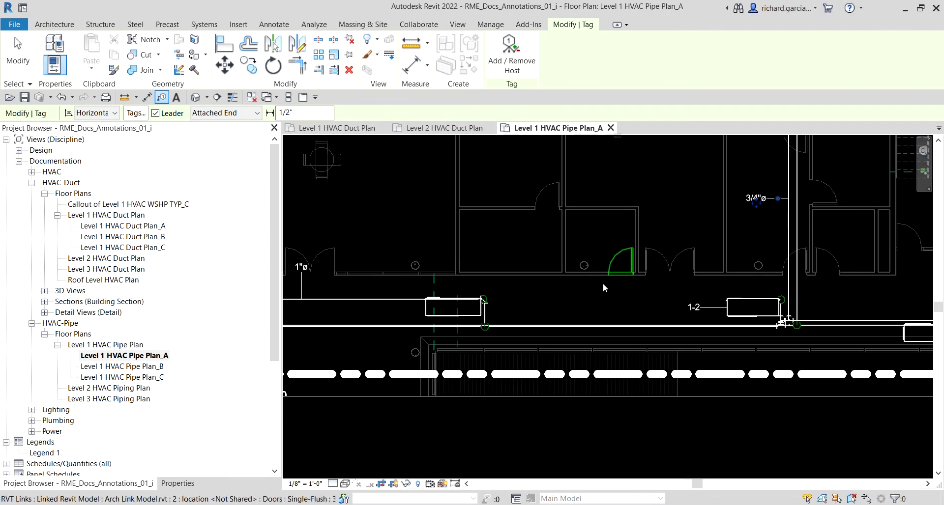
pyautogui.click(588, 323)
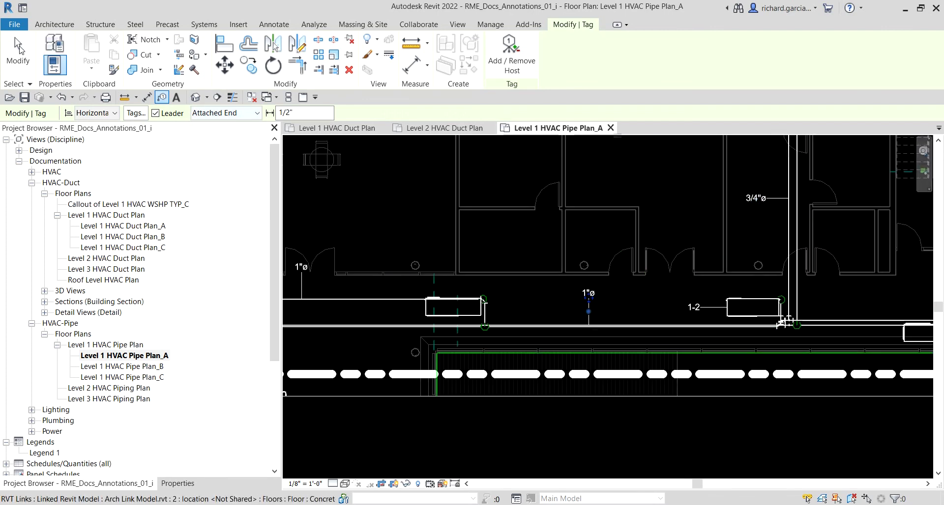
pyautogui.press('Escape')
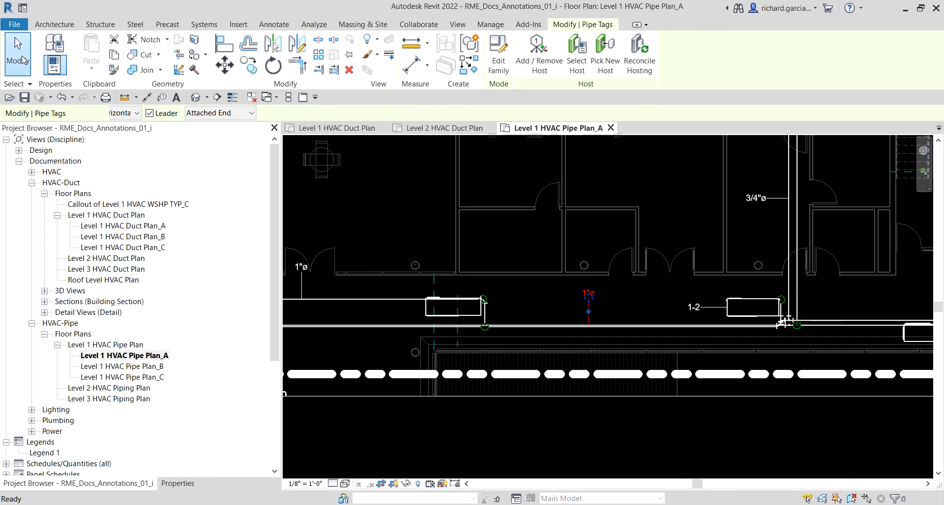
pyautogui.click(22, 61)
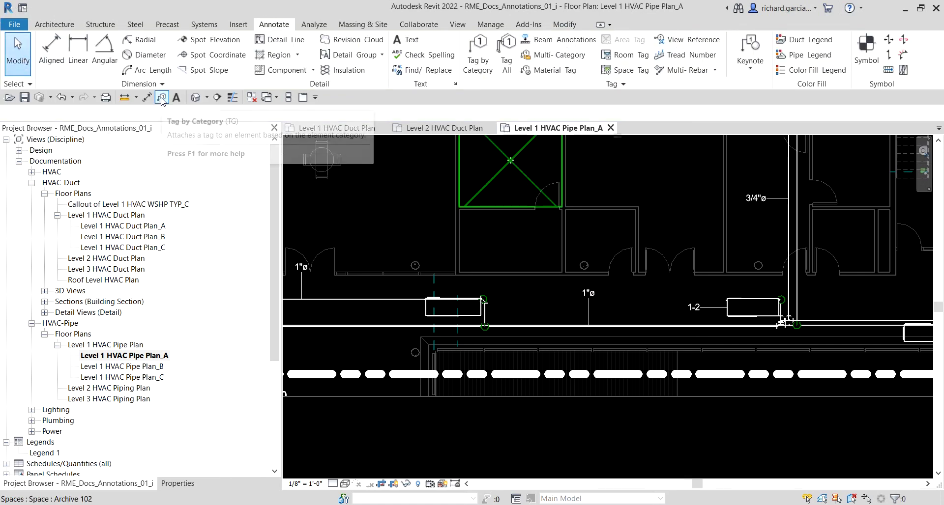
# From the loaded tags and symbols list, start loading a family and browse the English and English-Imperial library folders.
pyautogui.click(162, 98)
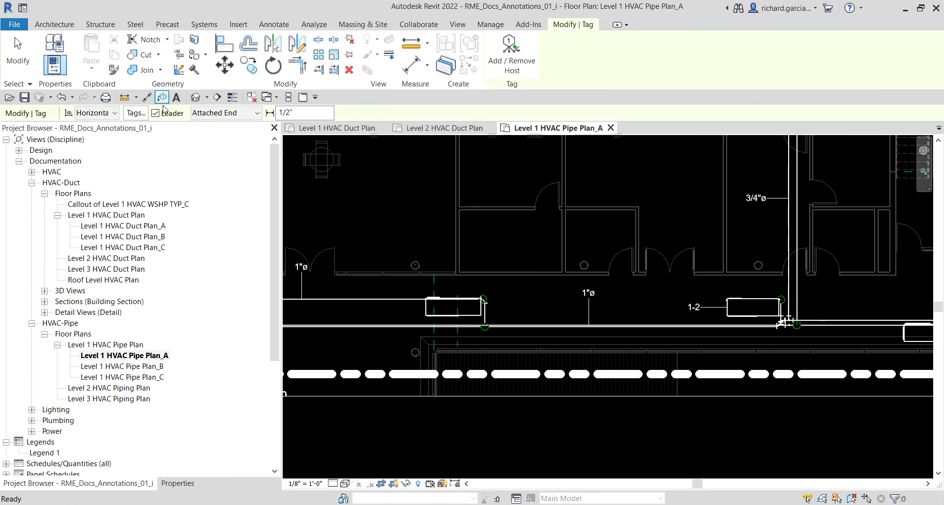
pyautogui.click(136, 114)
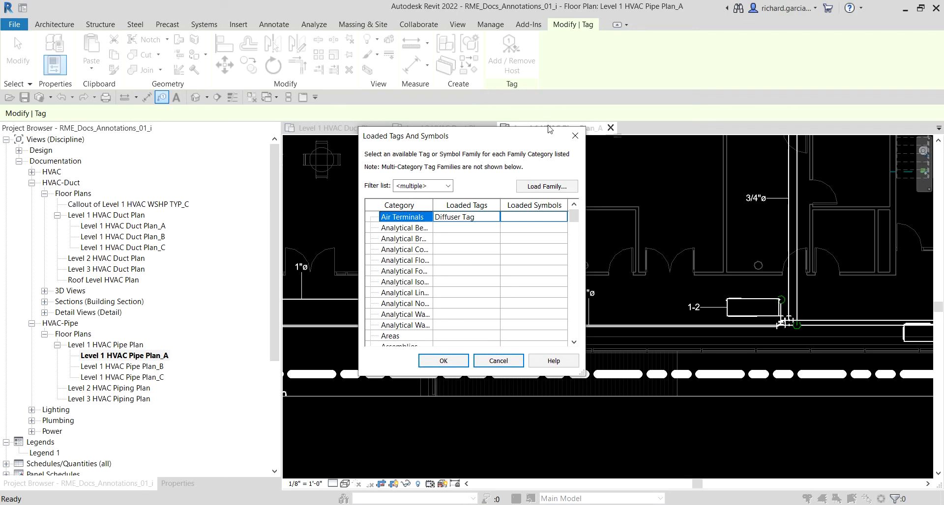
pyautogui.click(545, 188)
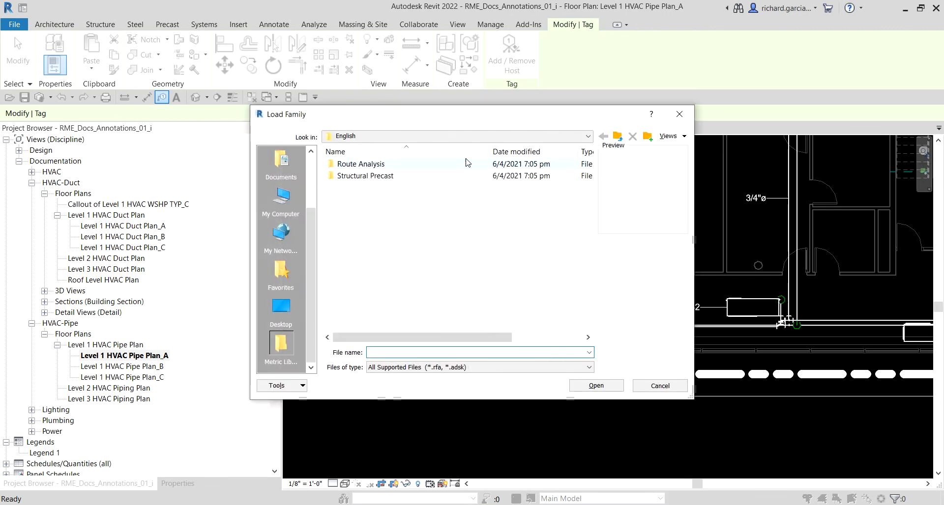
pyautogui.click(617, 137)
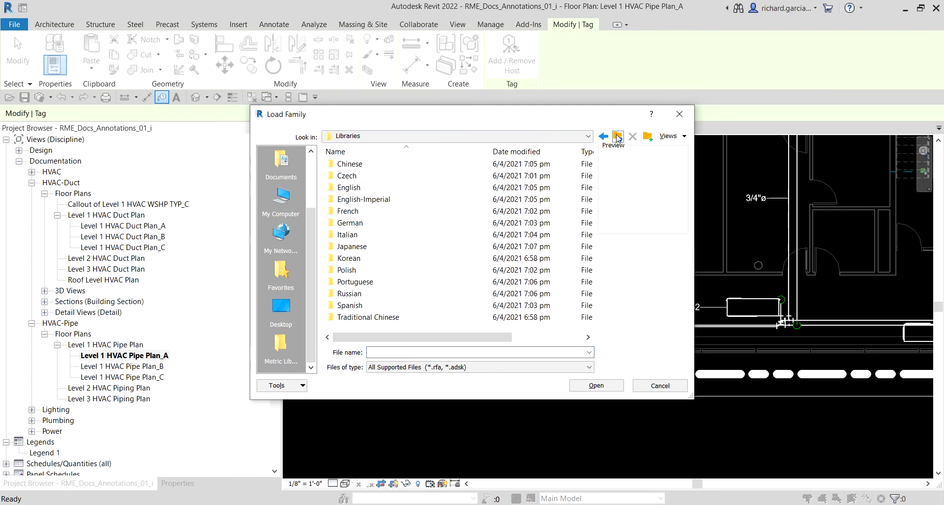
pyautogui.doubleClick(356, 200)
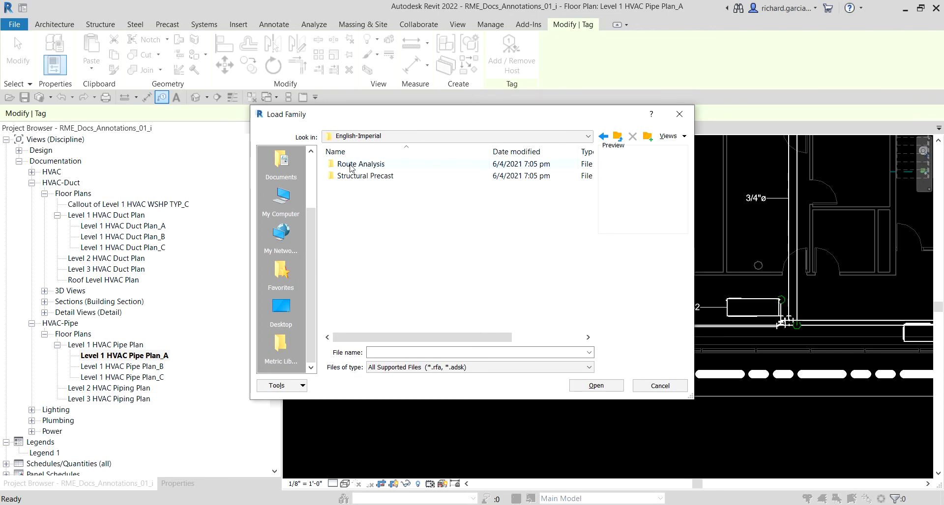
pyautogui.click(617, 136)
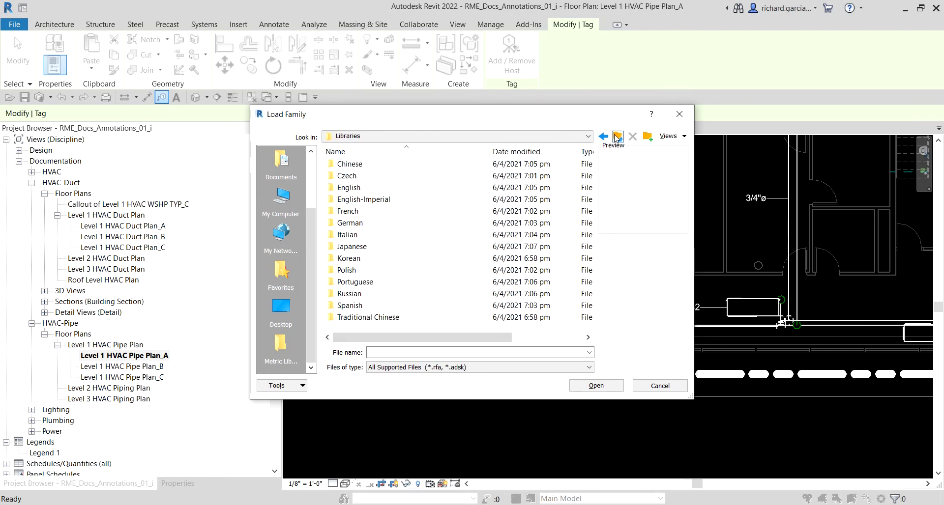
pyautogui.doubleClick(364, 187)
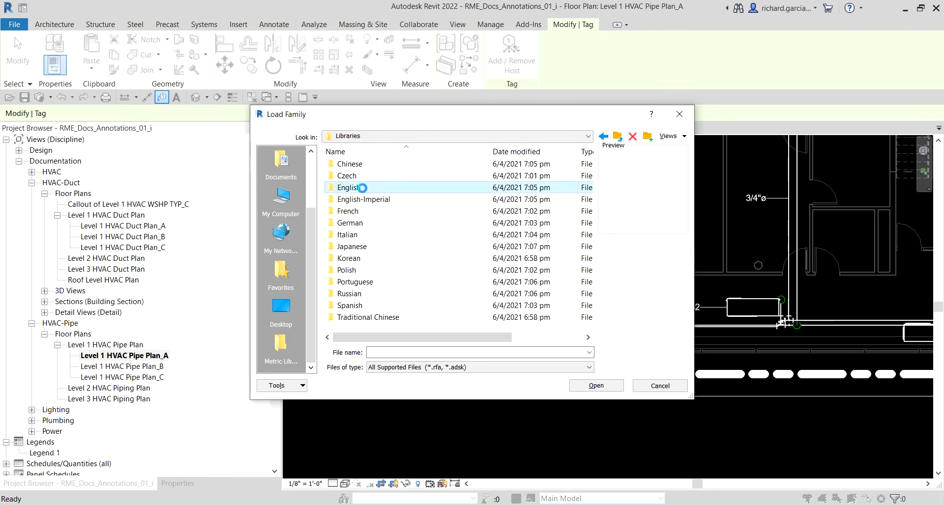
pyautogui.click(587, 136)
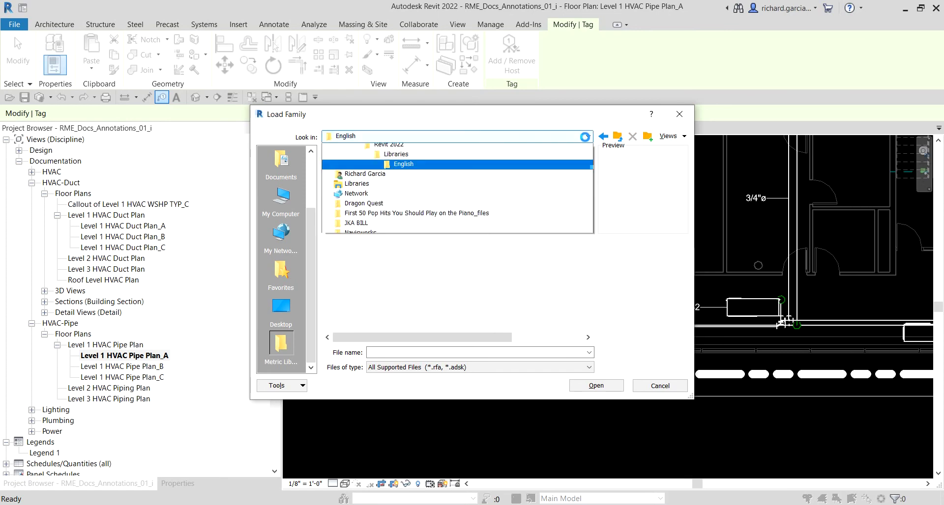
pyautogui.click(398, 207)
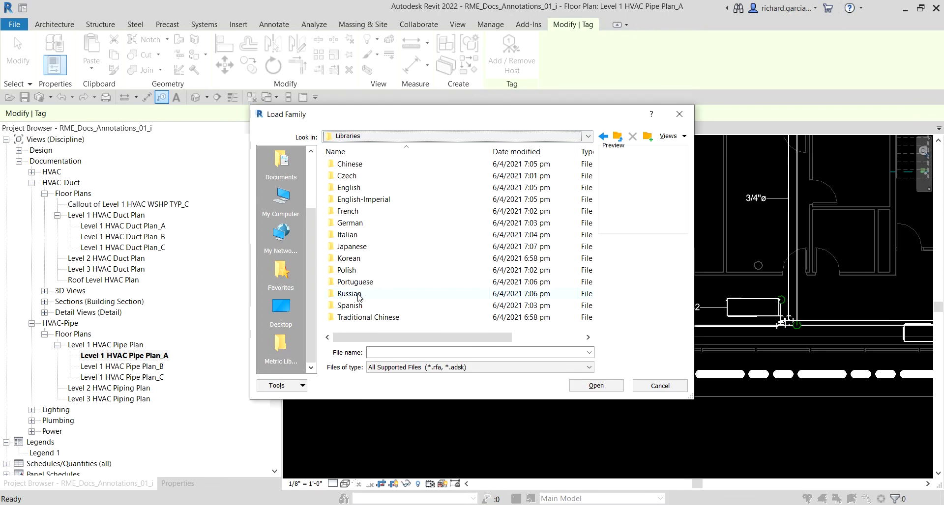
# Look through the Route Analysis and Structural Precast folders of the English-Imperial library for annotation tag families.
pyautogui.doubleClick(356, 198)
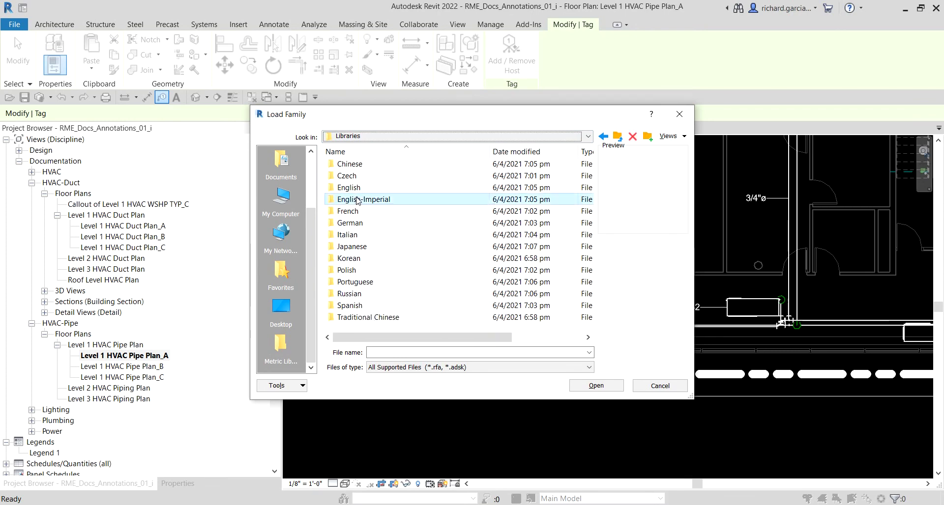
pyautogui.doubleClick(365, 165)
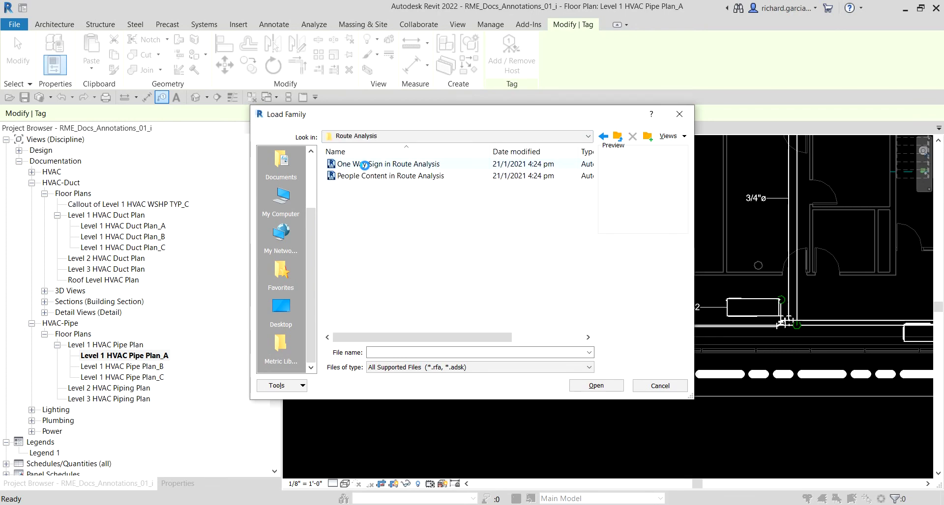
pyautogui.click(603, 136)
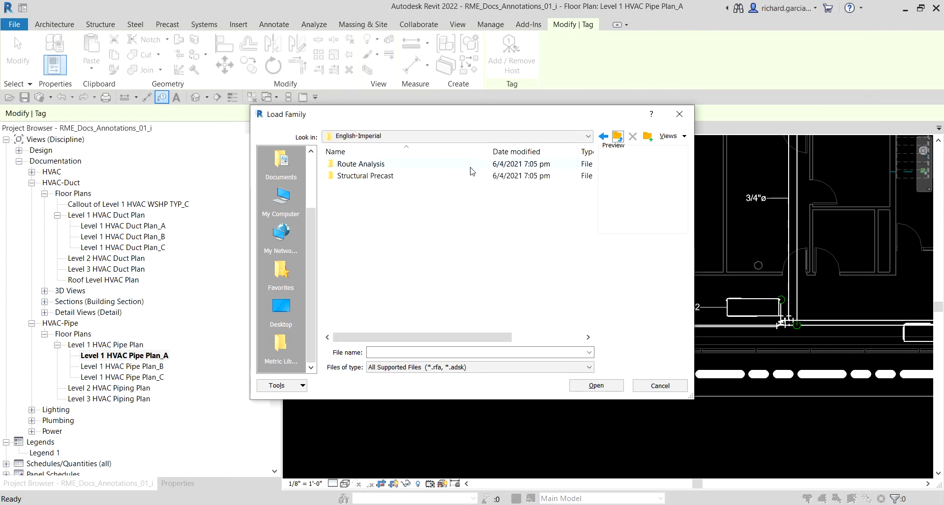
pyautogui.click(368, 175)
pyautogui.doubleClick(370, 177)
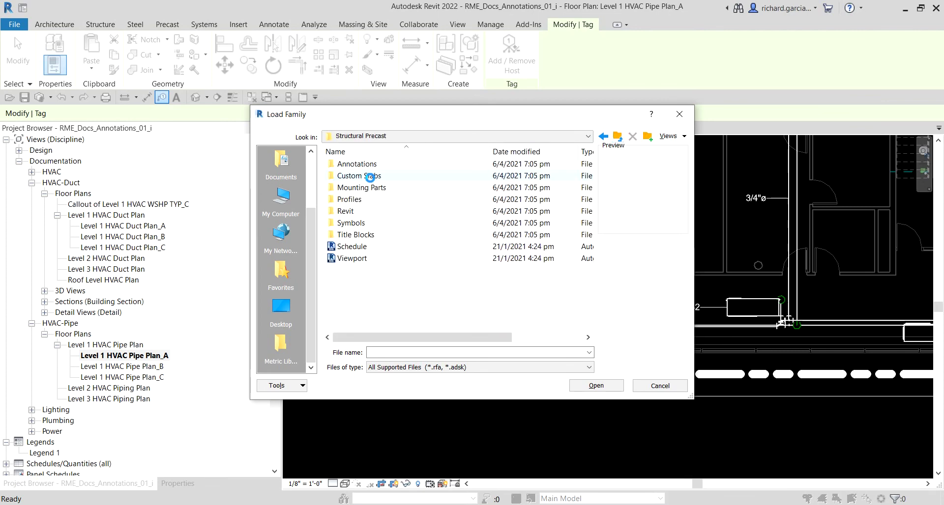
pyautogui.doubleClick(350, 213)
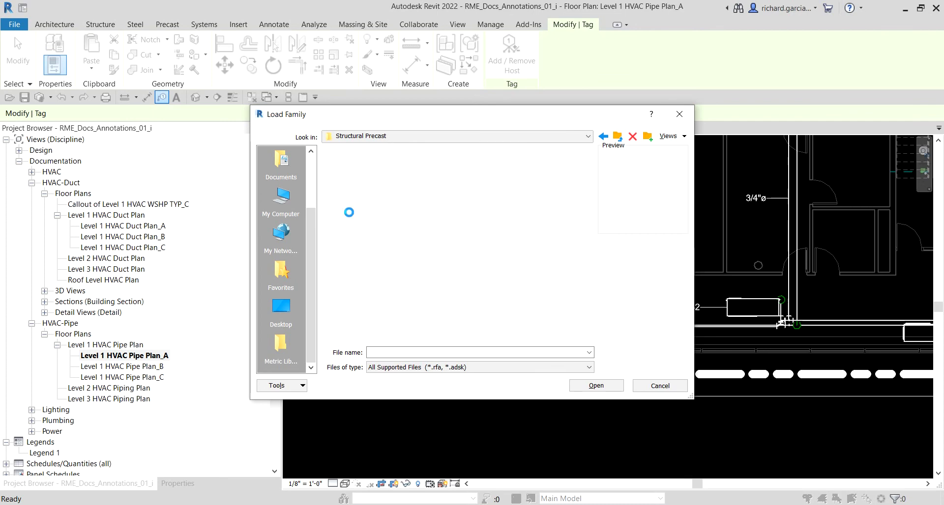
pyautogui.click(617, 136)
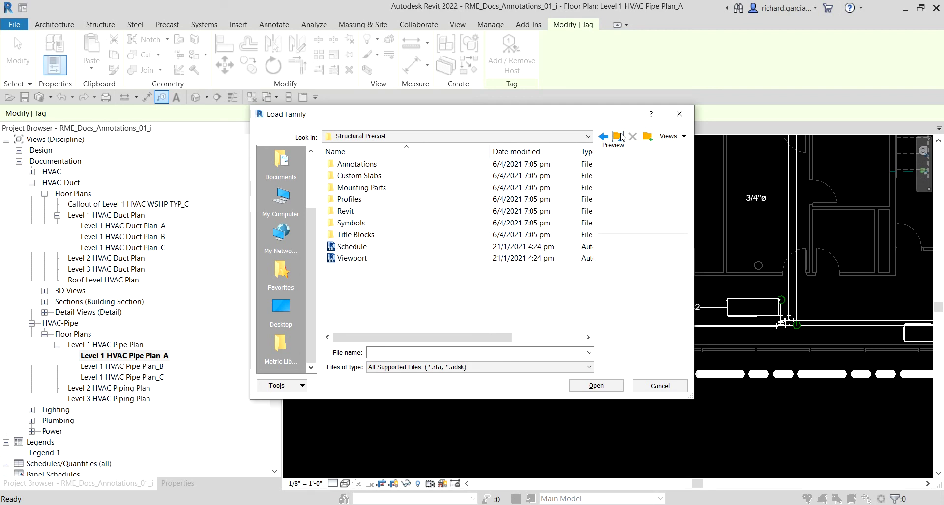
pyautogui.click(618, 137)
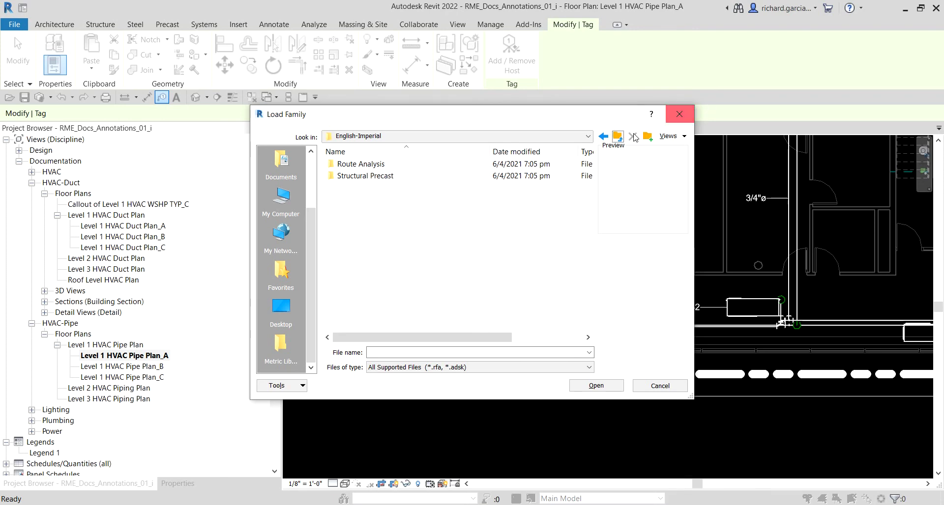
# Cancel the family loading, close the loaded tags and symbols list without changes, and leave the tag tool.
pyautogui.click(678, 115)
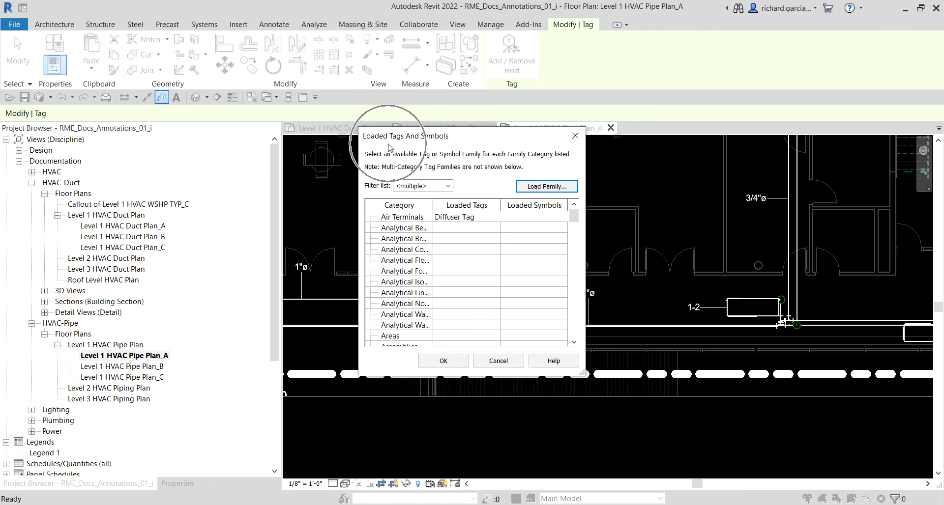
pyautogui.click(555, 187)
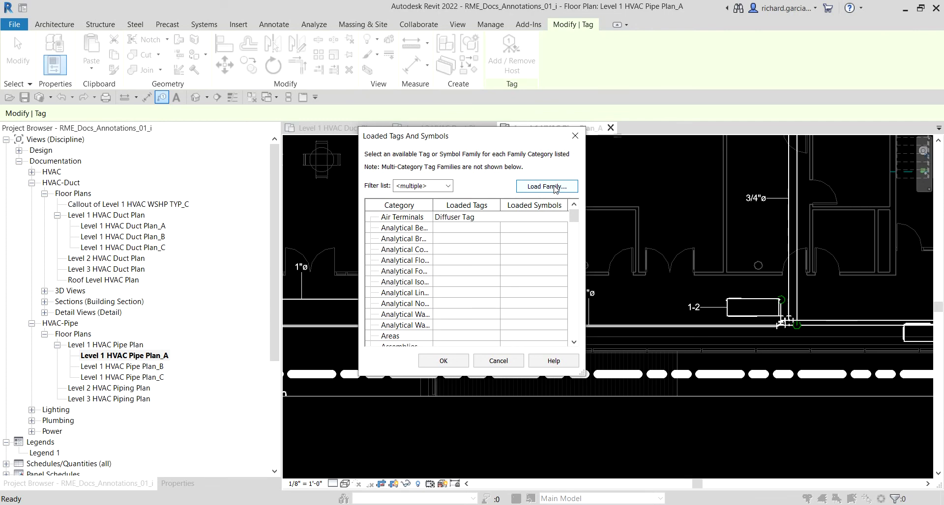
pyautogui.click(498, 361)
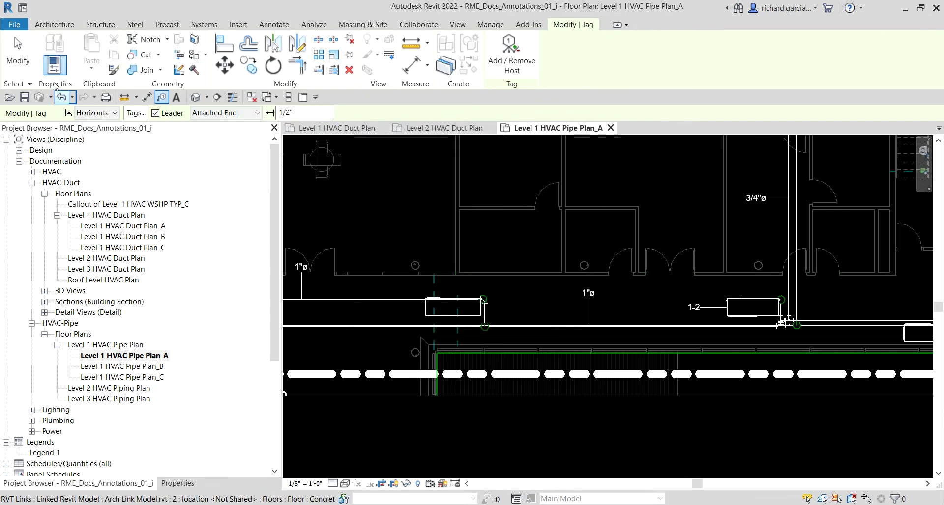
pyautogui.press('Escape')
pyautogui.moveTo(400, 300); pyautogui.dragTo(472, 292, button='middle')
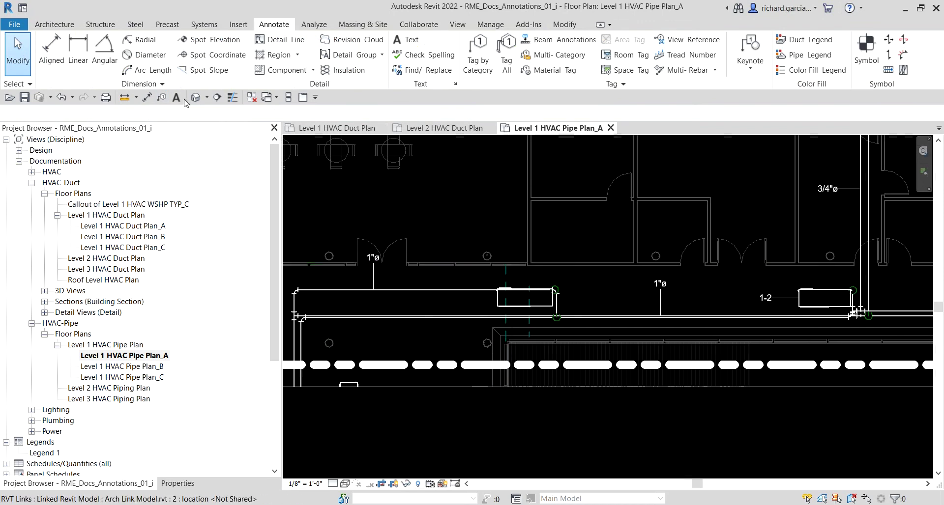
pyautogui.click(164, 100)
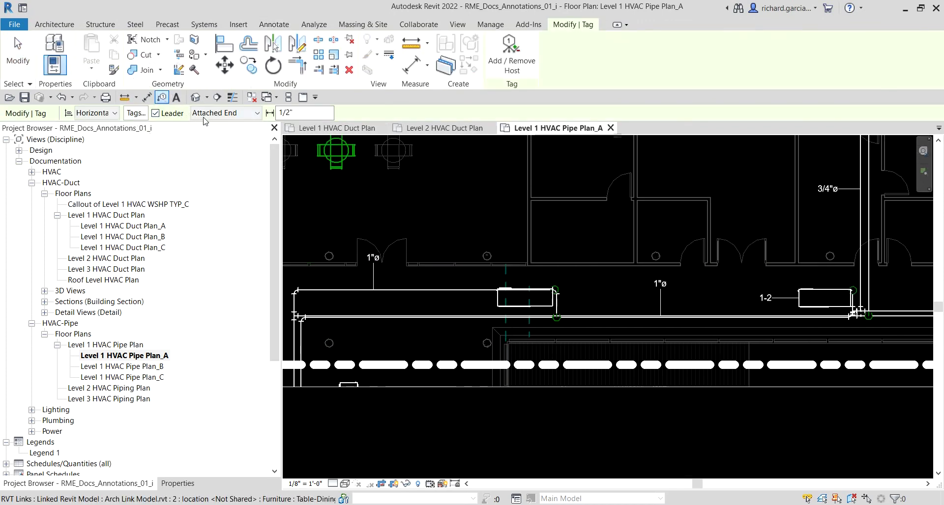
pyautogui.click(227, 113)
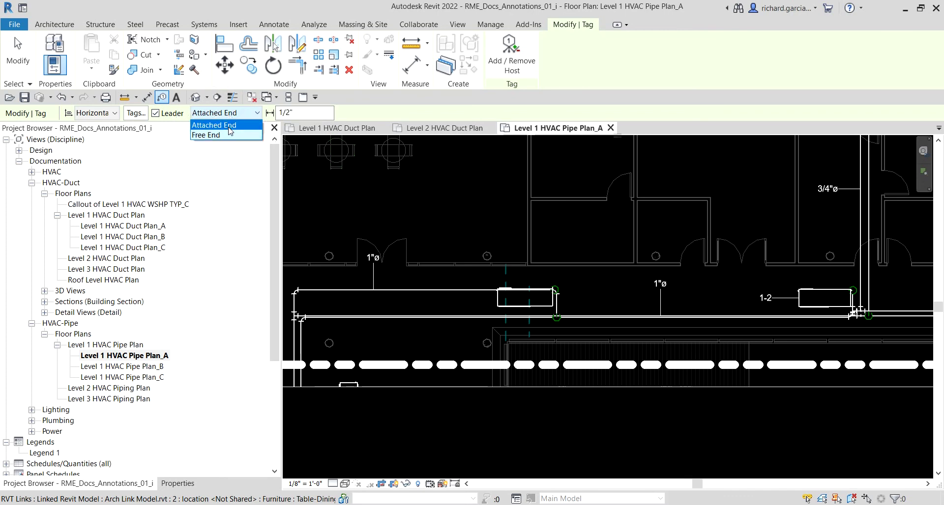
pyautogui.click(18, 52)
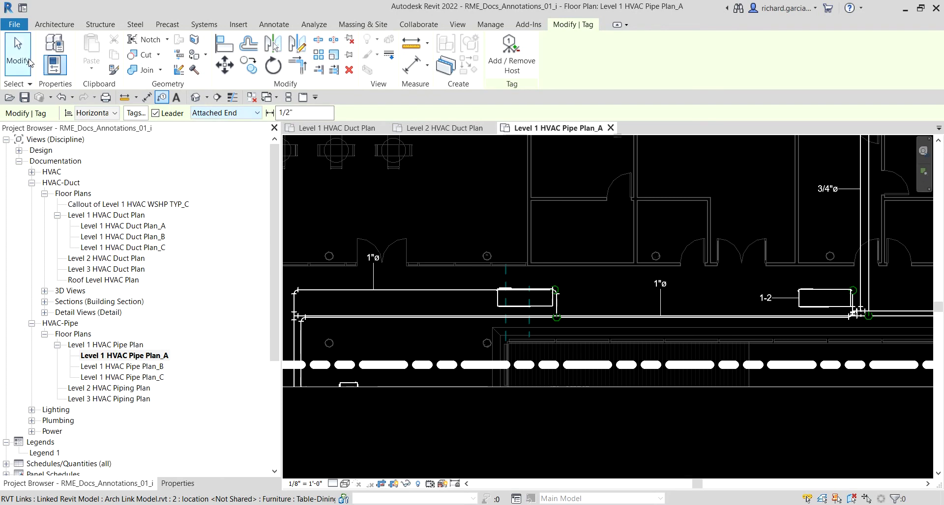
# Bend the leader of the pipe size tag near the double doors by moving its elbow to the left of the tag text.
pyautogui.scroll(4, 380, 265)
pyautogui.scroll(1, 379, 265)
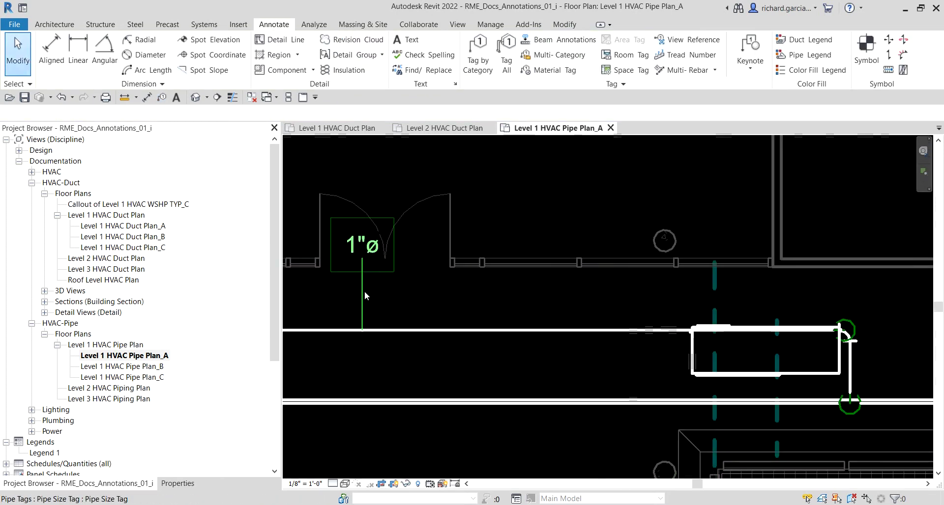
pyautogui.click(361, 299)
pyautogui.moveTo(362, 292); pyautogui.dragTo(328, 245)
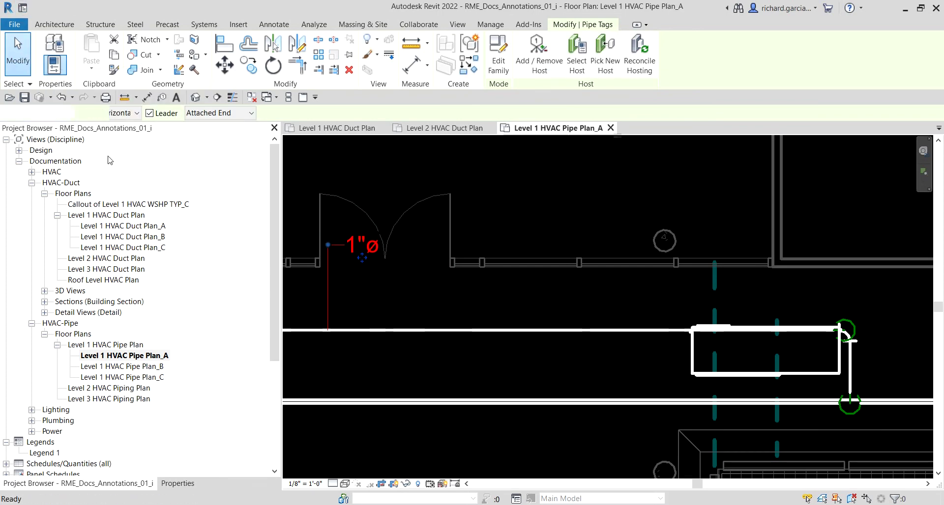
pyautogui.click(23, 60)
# Tag the lower horizontal pipe by category with a Free End leader, bending it to place the tag below the pipe.
pyautogui.click(163, 97)
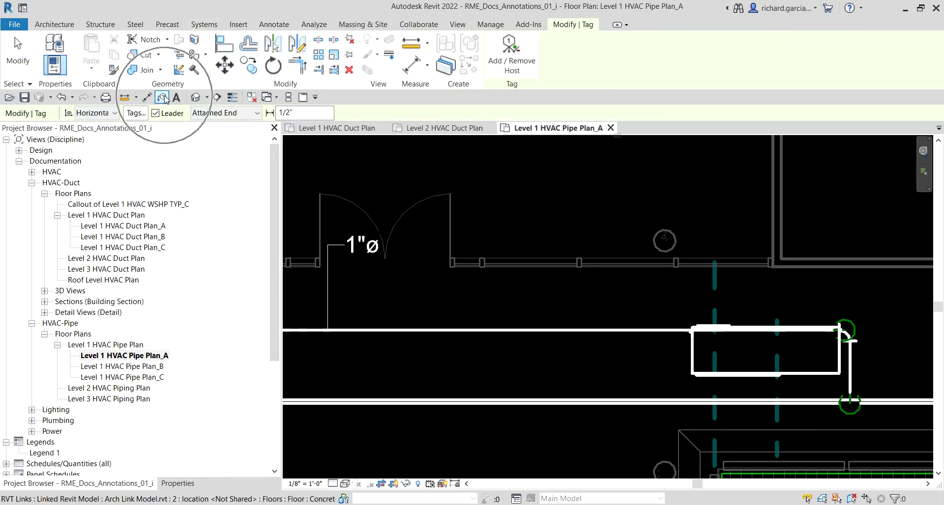
pyautogui.click(228, 113)
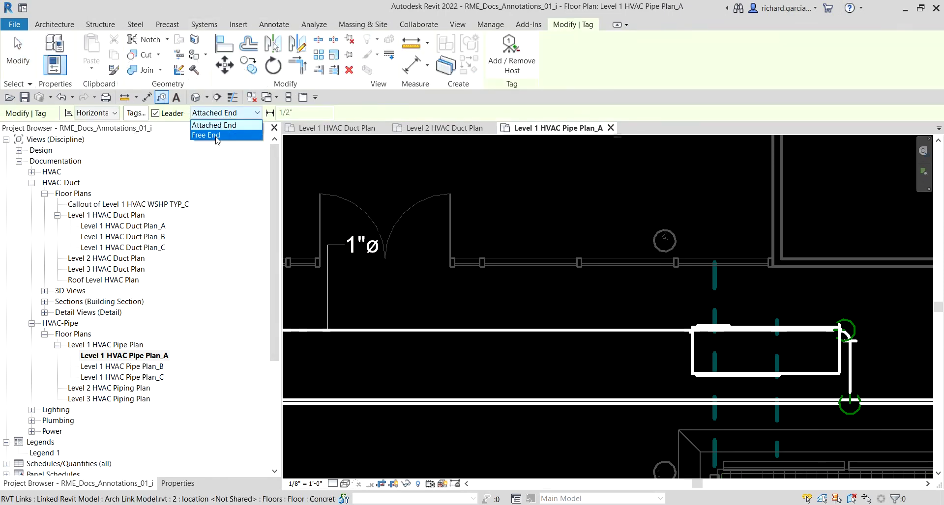
pyautogui.click(216, 134)
pyautogui.moveTo(491, 290); pyautogui.dragTo(523, 210, button='middle')
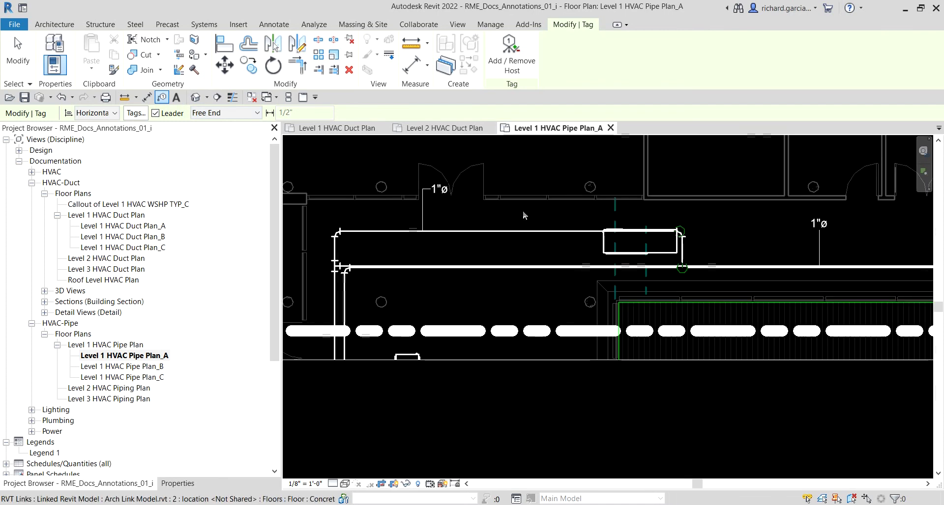
pyautogui.click(503, 269)
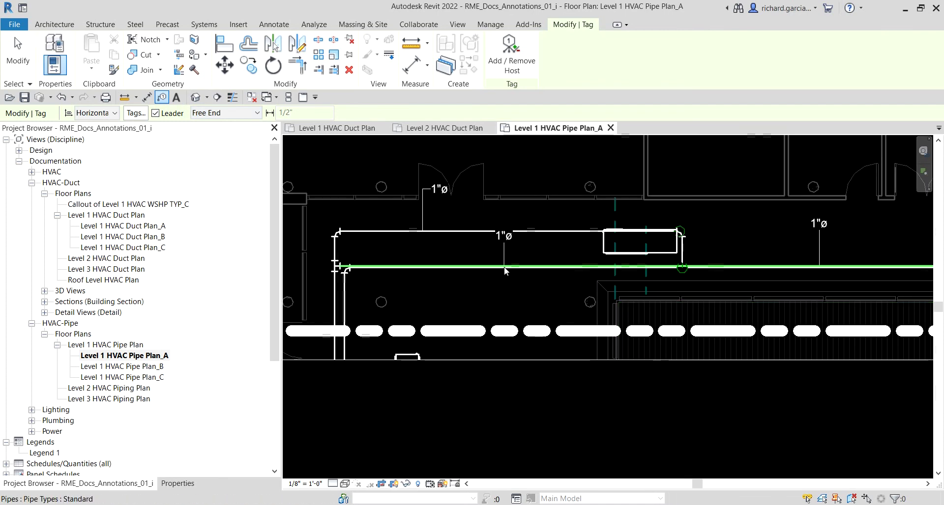
pyautogui.click(431, 278)
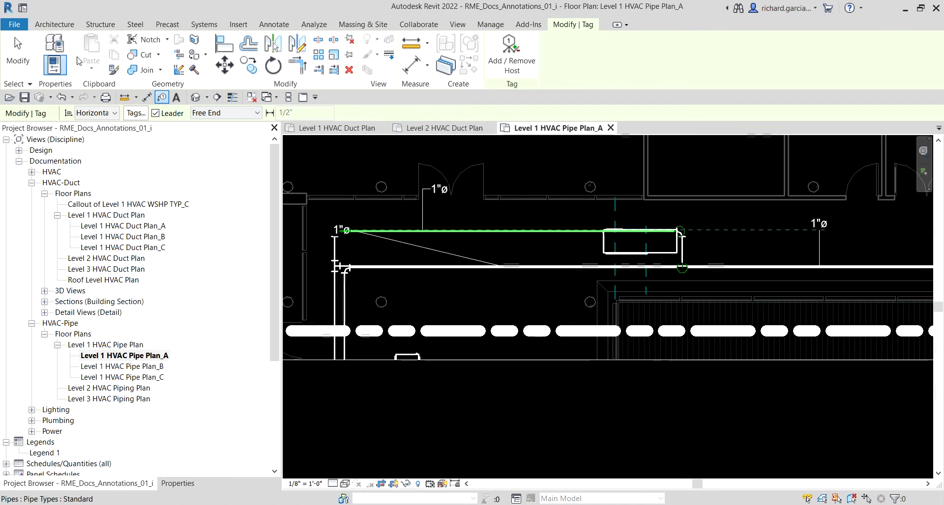
pyautogui.click(464, 313)
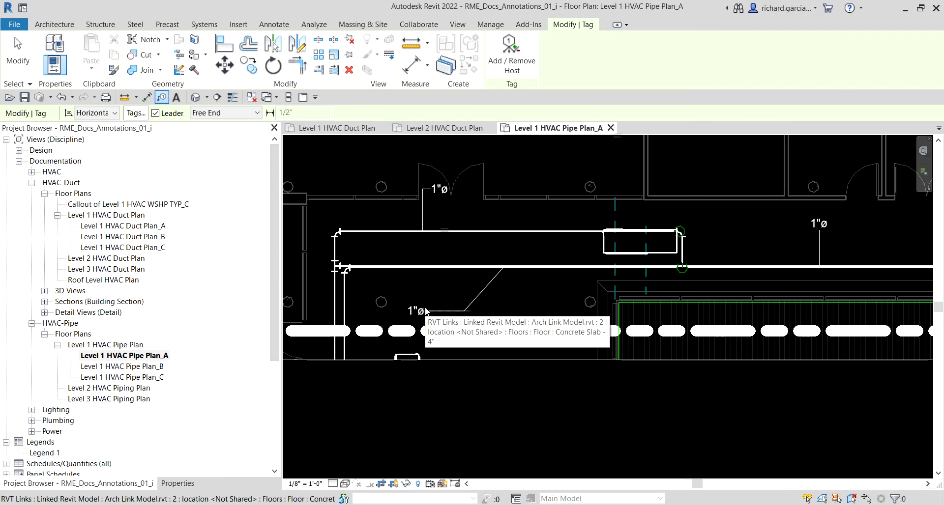
pyautogui.click(417, 312)
pyautogui.click(18, 52)
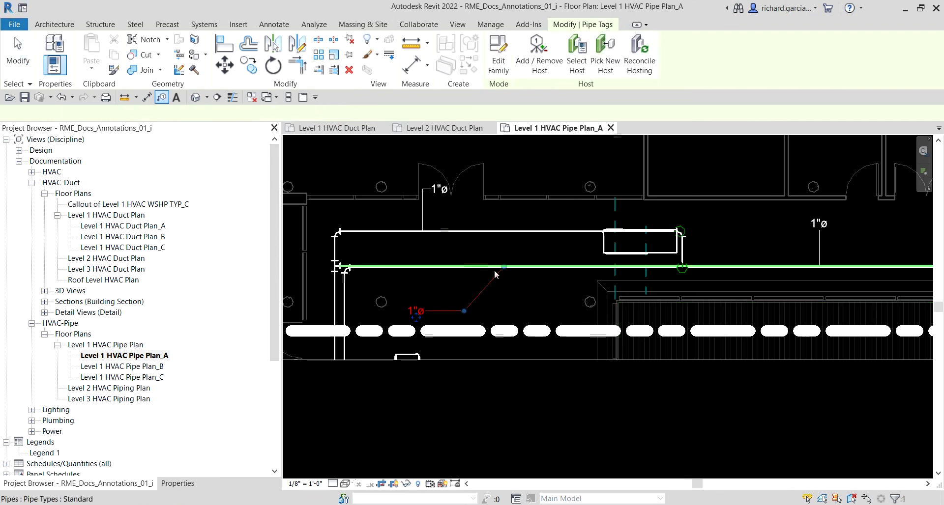
# Move the new pipe tag's free leader end left along the pipe and align its elbow directly beneath that end.
pyautogui.scroll(3, 494, 285)
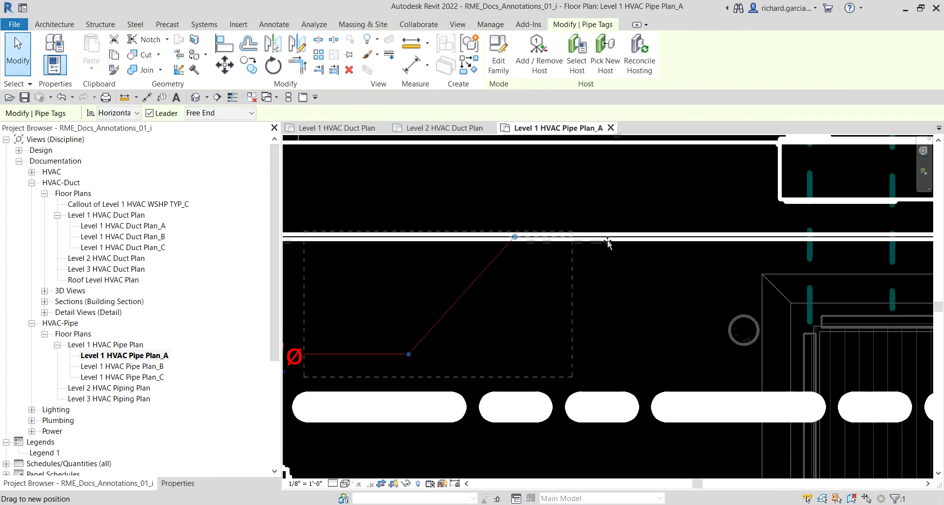
pyautogui.moveTo(614, 241); pyautogui.dragTo(379, 238)
pyautogui.scroll(-2, 554, 261)
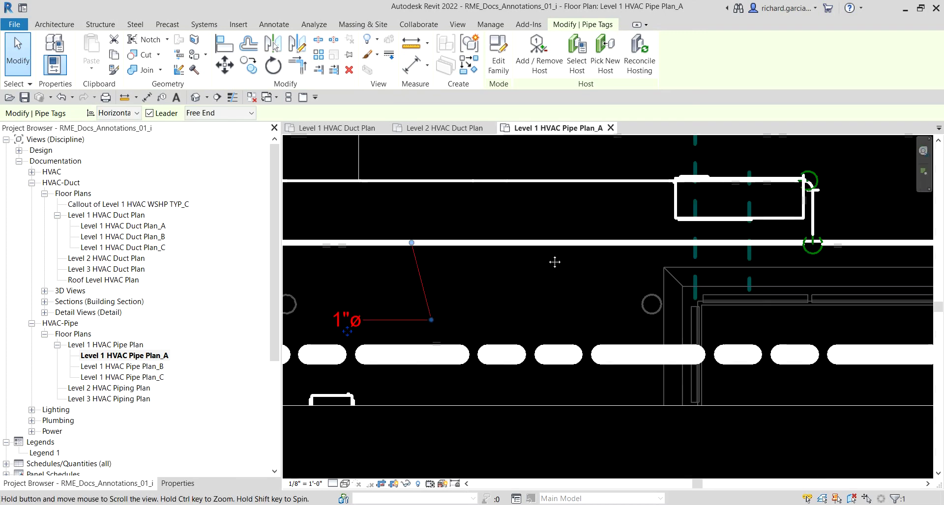
pyautogui.moveTo(460, 319); pyautogui.dragTo(558, 298, button='middle')
pyautogui.moveTo(535, 294); pyautogui.dragTo(516, 300)
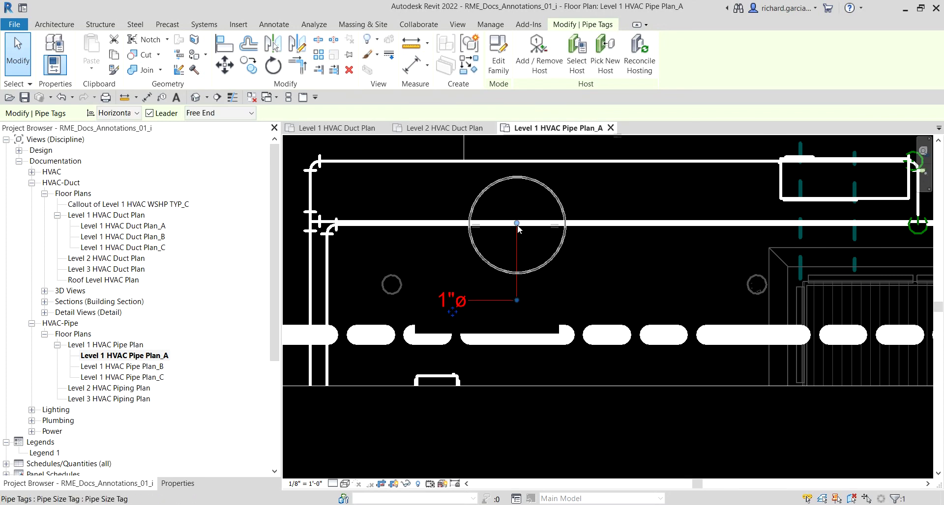
pyautogui.scroll(-4, 514, 231)
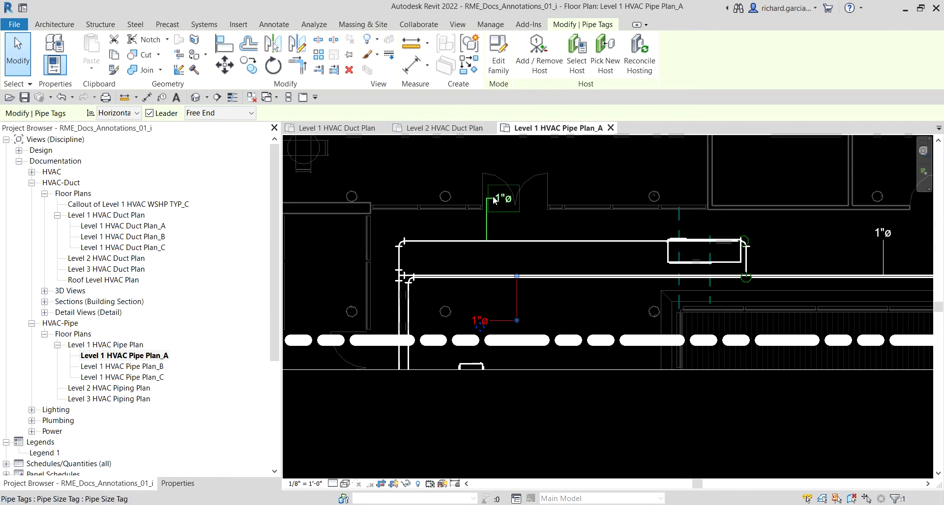
# Compare with the attached-end tag above, and move the lower pipe tag's leader end right along the pipe for a diagonal leader.
pyautogui.click(493, 197)
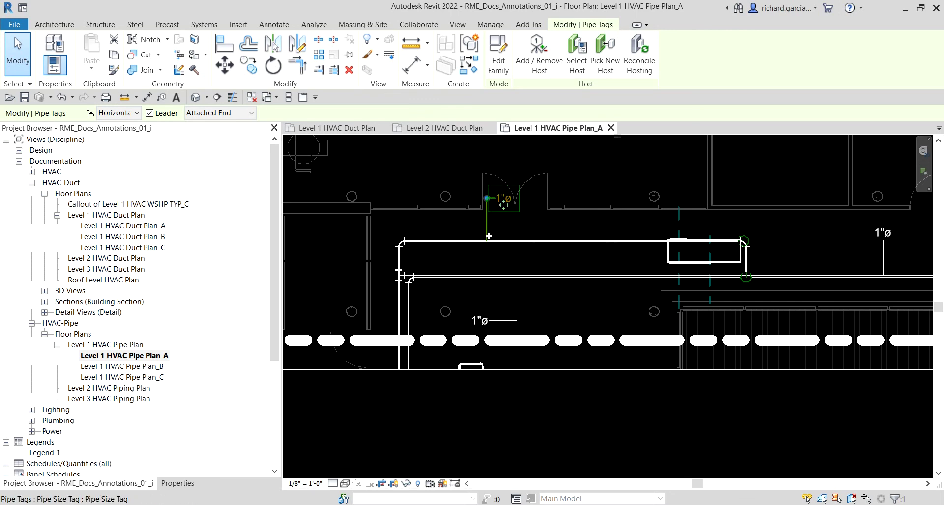
pyautogui.click(516, 314)
pyautogui.click(516, 314)
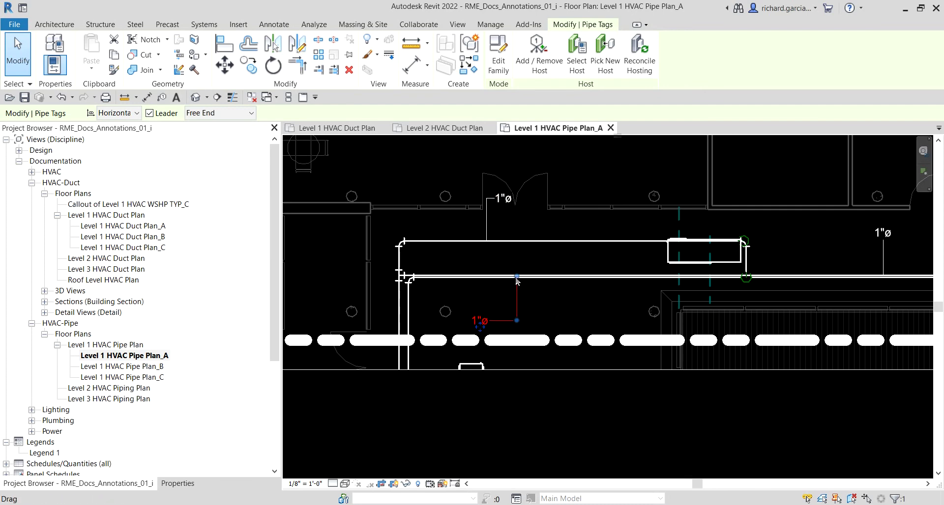
pyautogui.moveTo(516, 277); pyautogui.dragTo(558, 275)
pyautogui.click(18, 55)
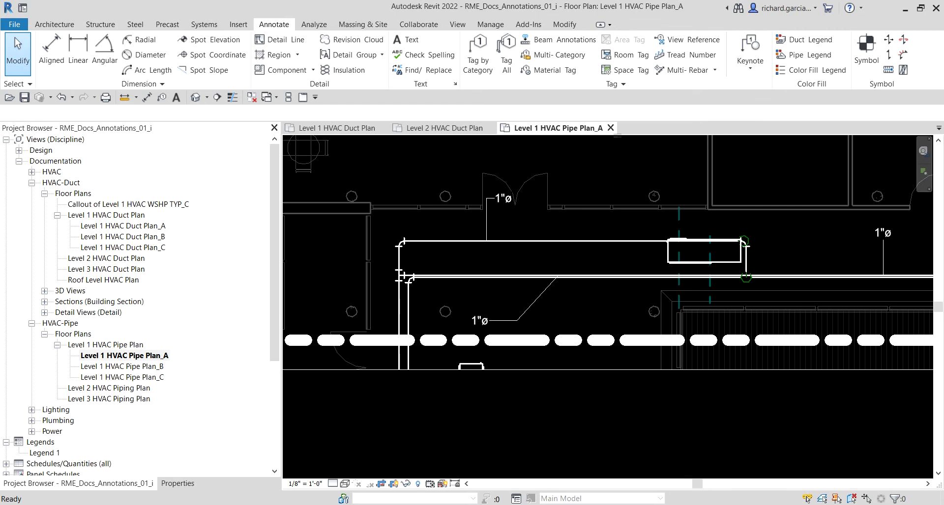
# Switch to the Level 2 HVAC Duct Plan and bring the partly tagged duct branches and diffusers into view.
pyautogui.scroll(-5, 587, 253)
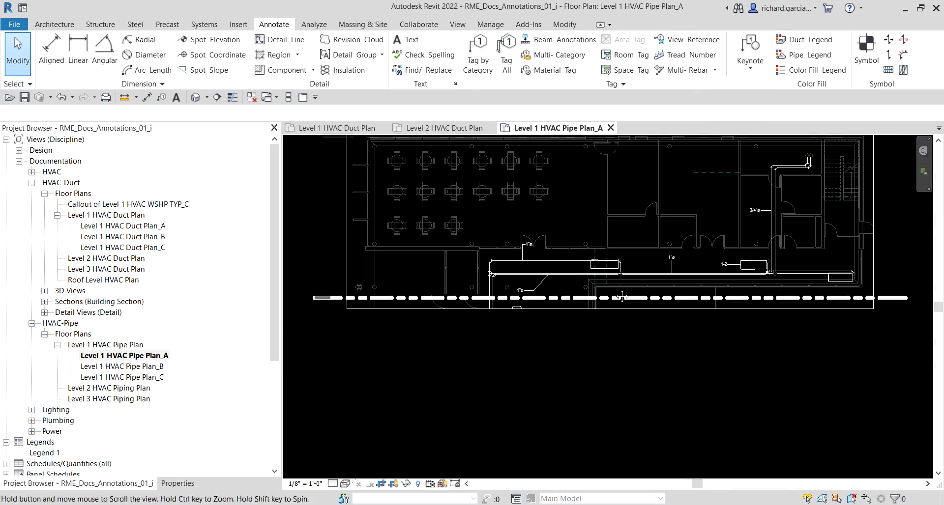
pyautogui.moveTo(622, 297); pyautogui.dragTo(615, 331, button='middle')
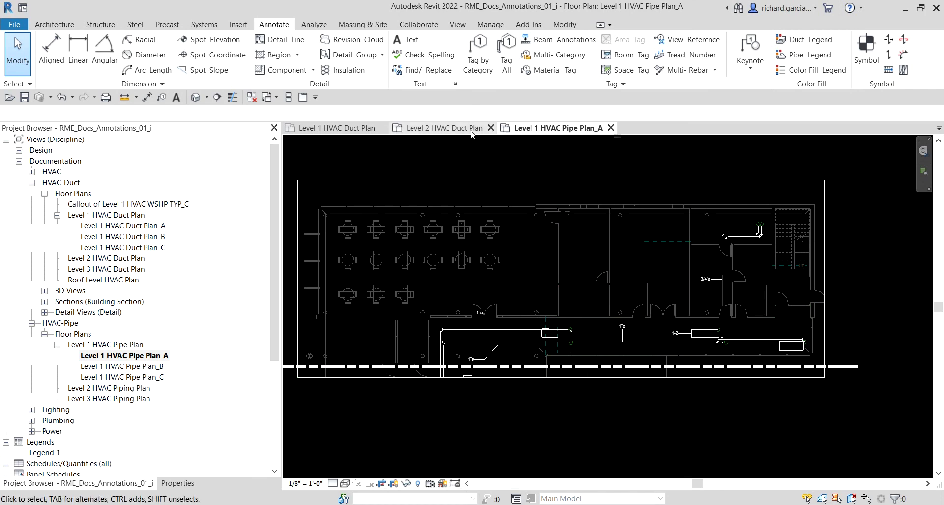
pyautogui.click(442, 128)
pyautogui.scroll(-2, 557, 349)
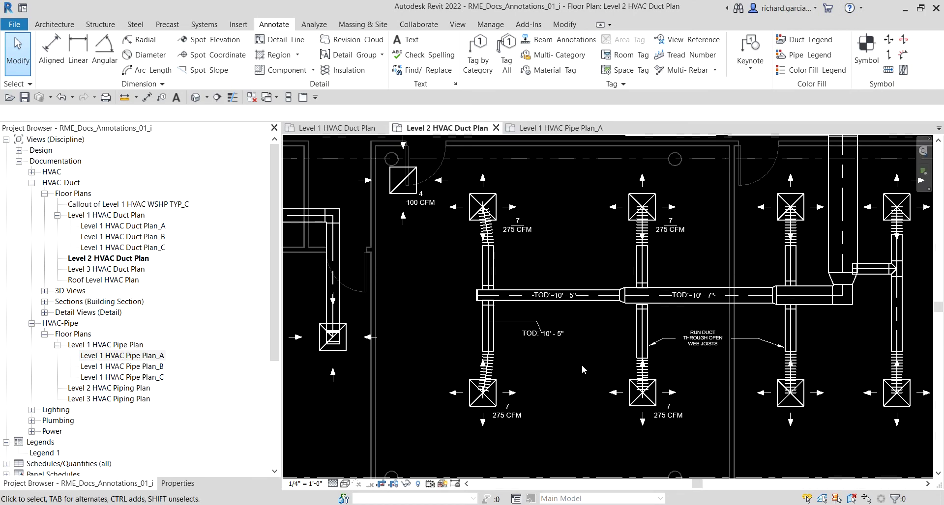
pyautogui.moveTo(647, 377); pyautogui.dragTo(599, 381, button='middle')
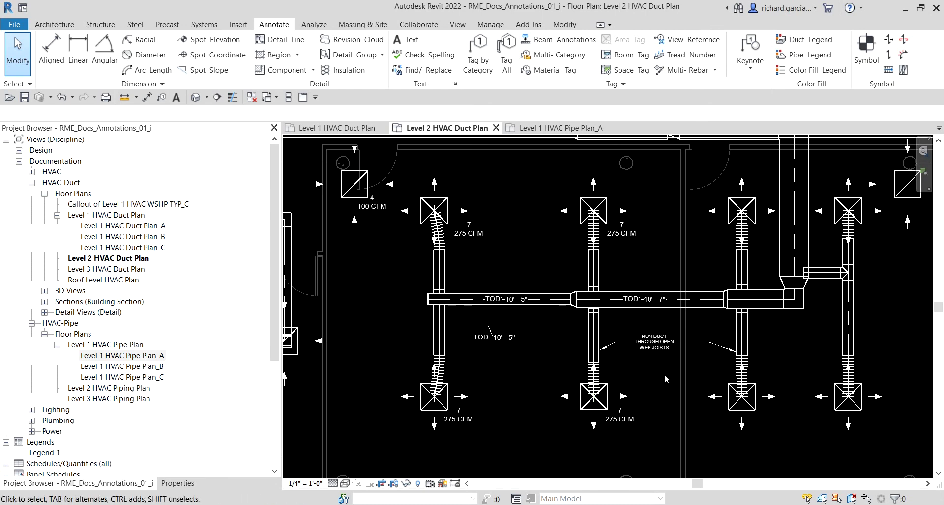
pyautogui.moveTo(718, 355); pyautogui.dragTo(609, 368, button='middle')
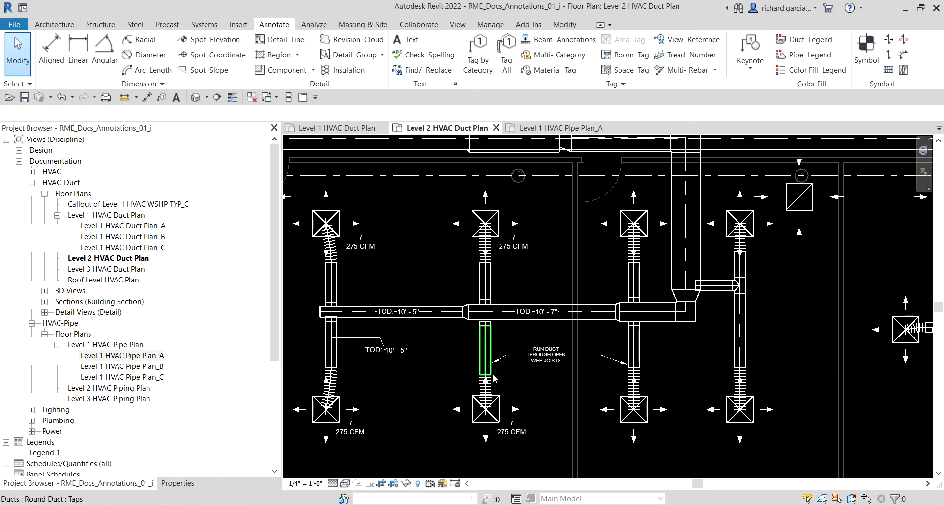
pyautogui.scroll(-2, 494, 379)
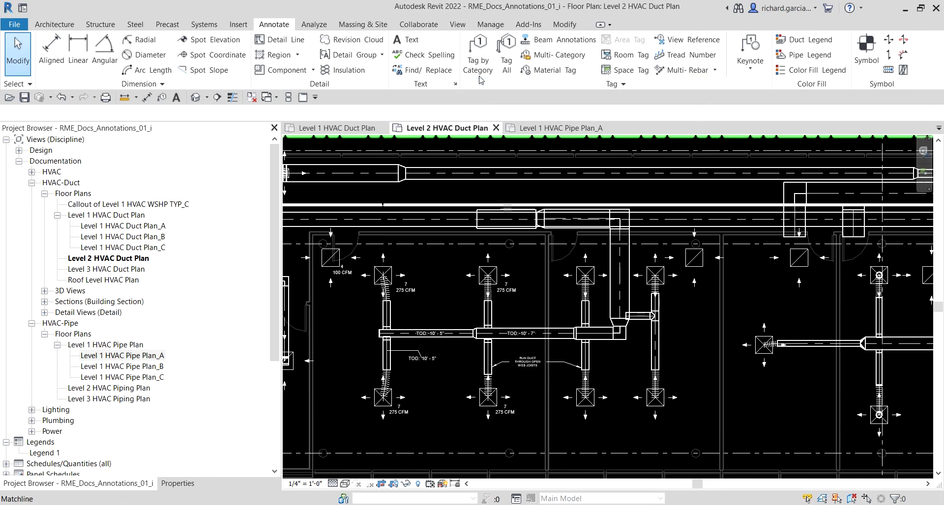
# Tag all untagged air terminals with Diffuser Tag and ducts with Top Elevation Duct Tag, horizontally without leaders, and inspect the placed tags.
pyautogui.click(504, 58)
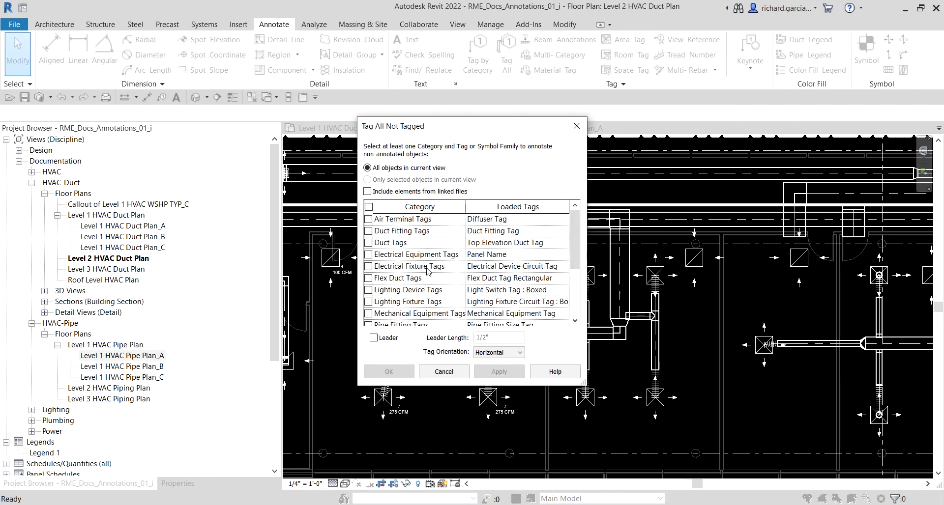
pyautogui.moveTo(575, 241)
pyautogui.mouseDown()
pyautogui.moveTo(574, 287)
pyautogui.moveTo(578, 230)
pyautogui.mouseUp()
pyautogui.click(368, 219)
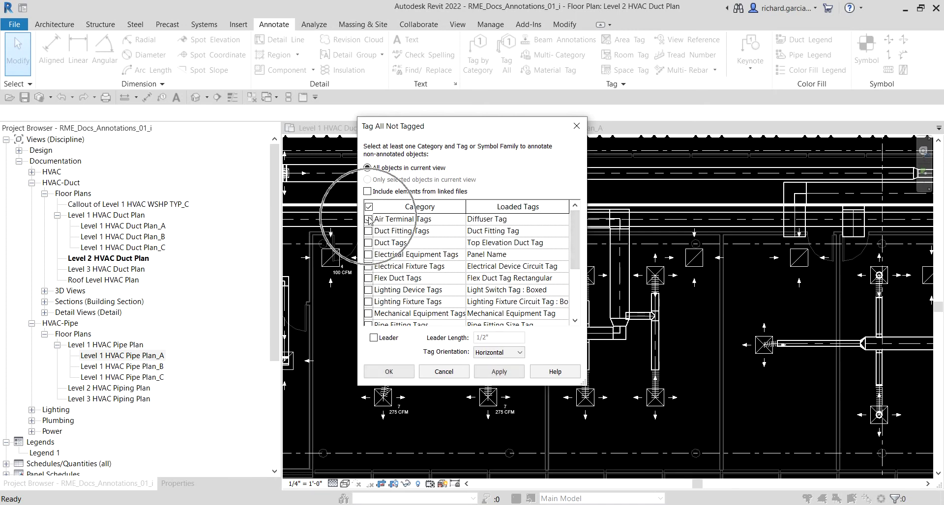
pyautogui.click(369, 243)
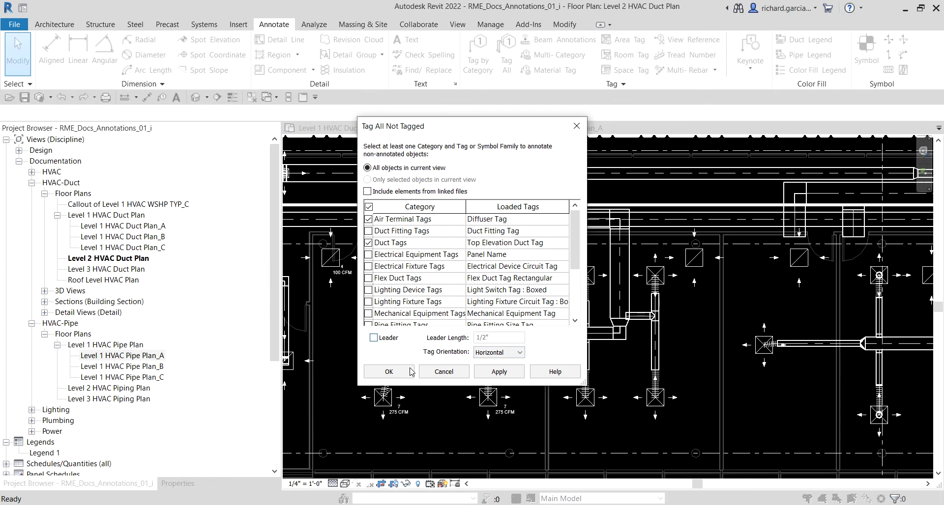
pyautogui.click(391, 372)
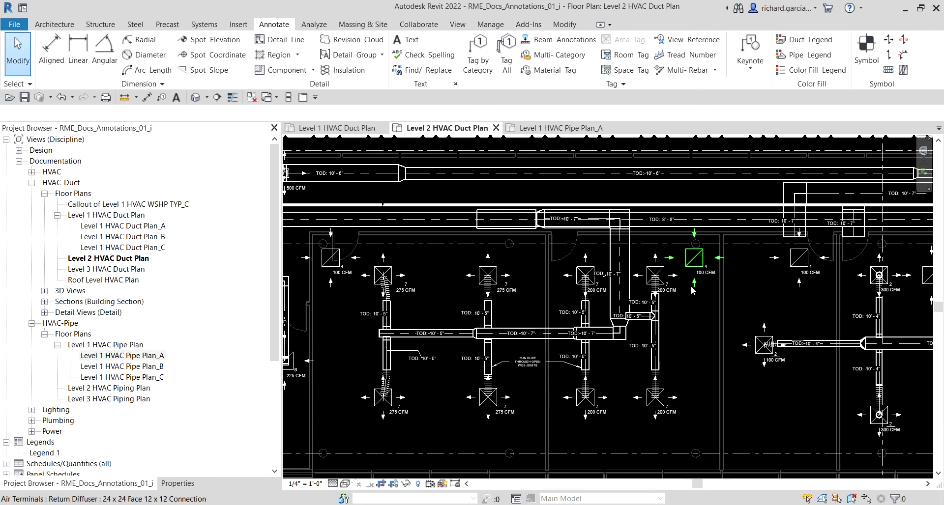
pyautogui.scroll(3, 678, 311)
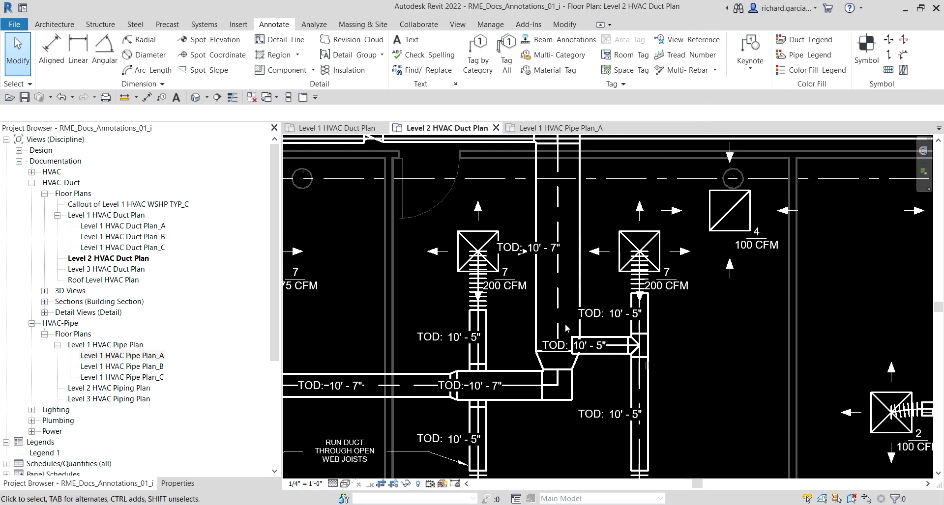
pyautogui.scroll(-2, 565, 328)
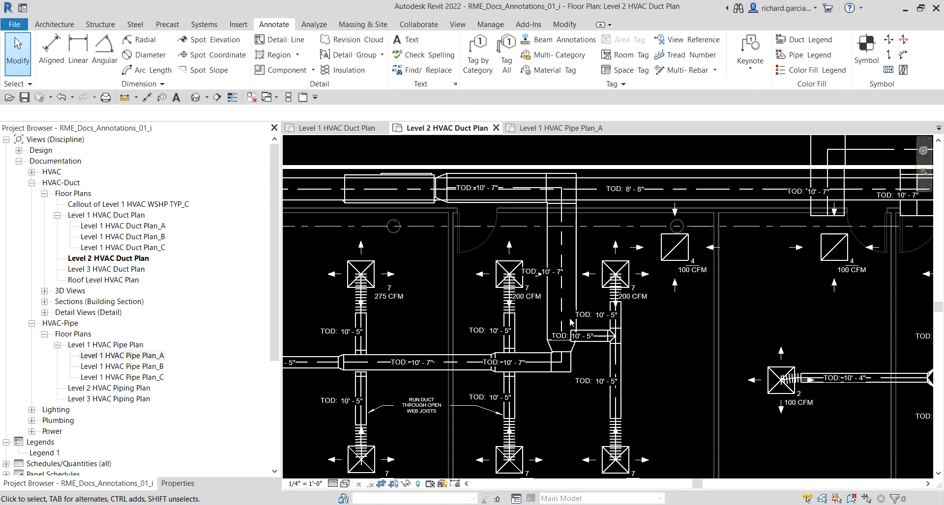
# Examine the duct elevation and diffuser tags across the other areas of the Level 2 HVAC Duct Plan, including the stair and vertical duct runs.
pyautogui.scroll(-2, 570, 322)
pyautogui.scroll(-3, 639, 338)
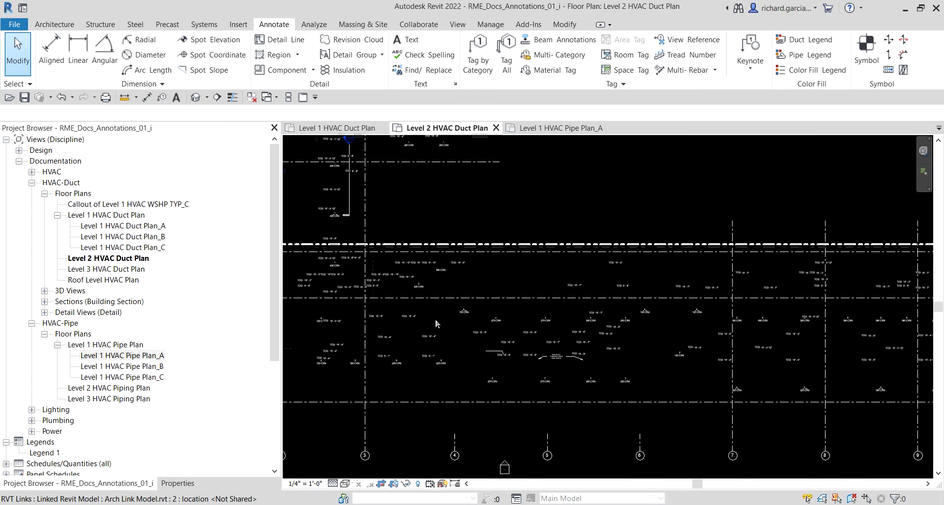
pyautogui.moveTo(417, 72); pyautogui.dragTo(442, 251, button='middle')
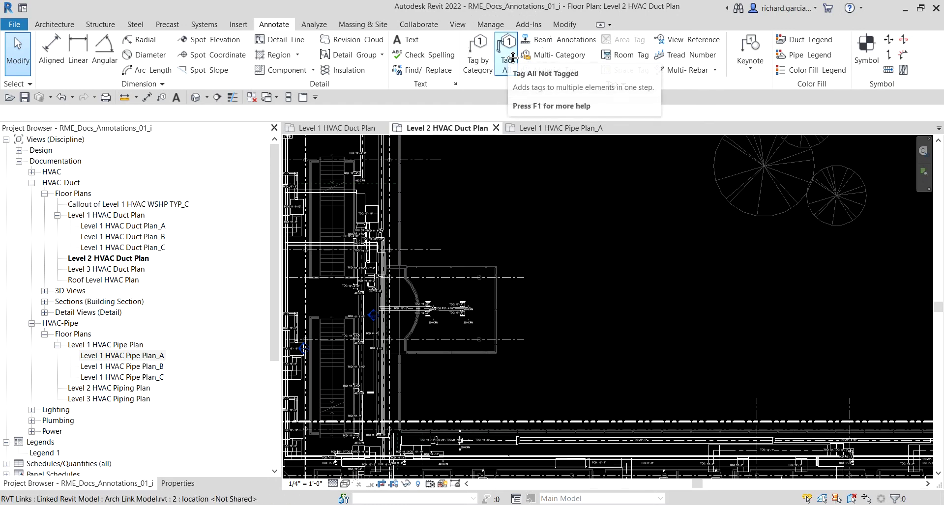
pyautogui.moveTo(582, 310); pyautogui.dragTo(588, 321, button='middle')
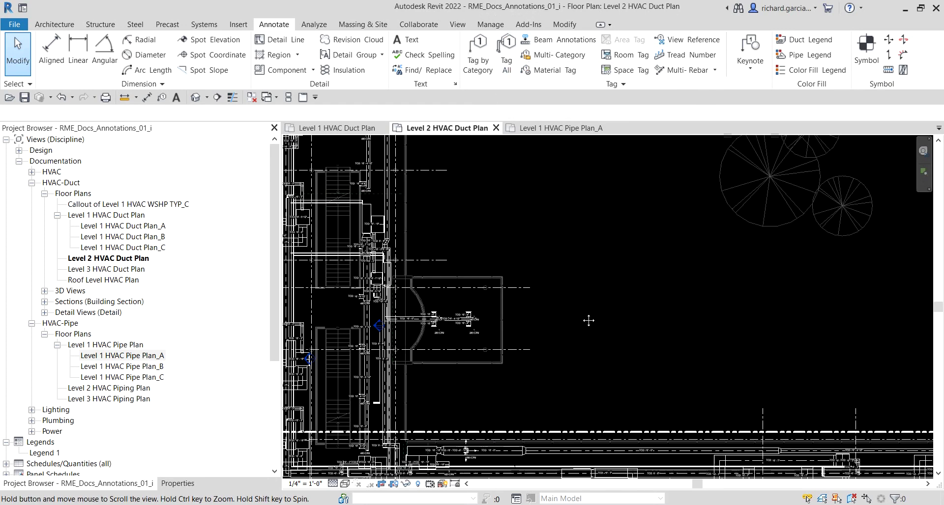
pyautogui.scroll(3, 435, 175)
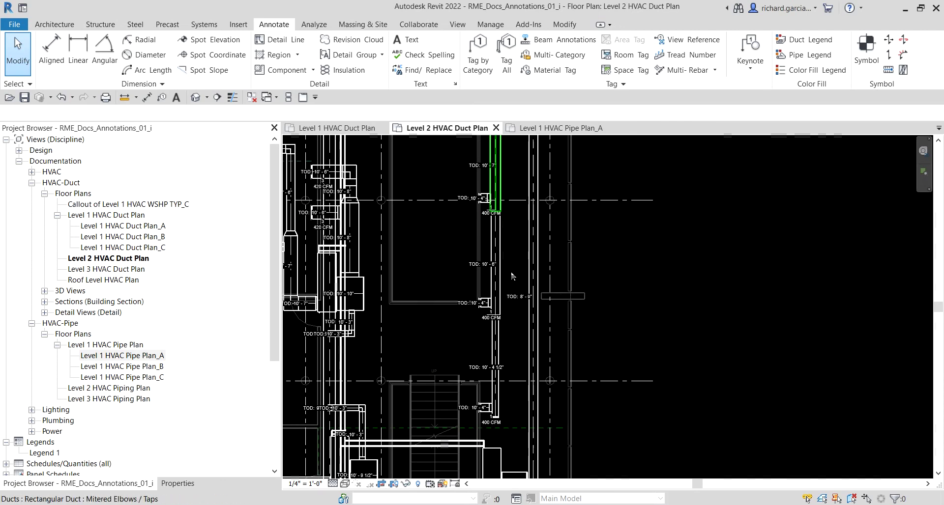
pyautogui.scroll(-3, 503, 292)
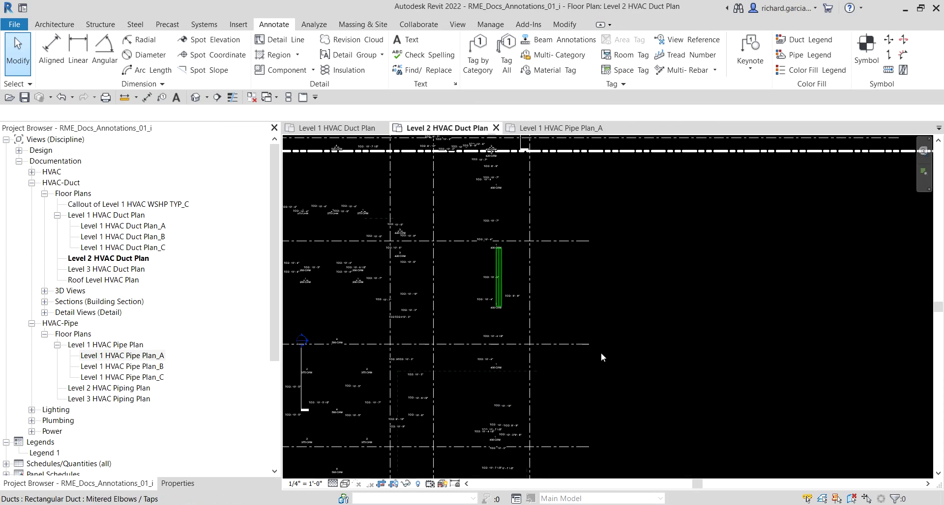
pyautogui.moveTo(603, 357); pyautogui.dragTo(643, 236, button='middle')
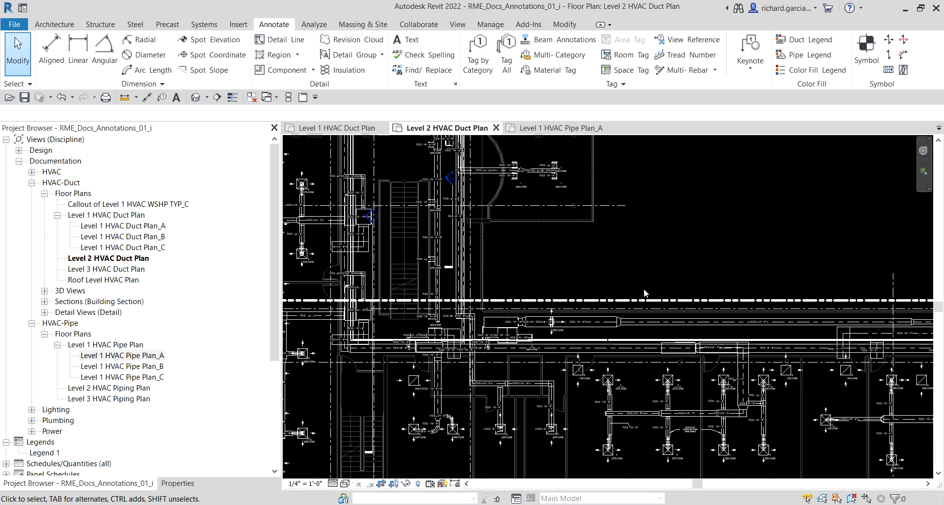